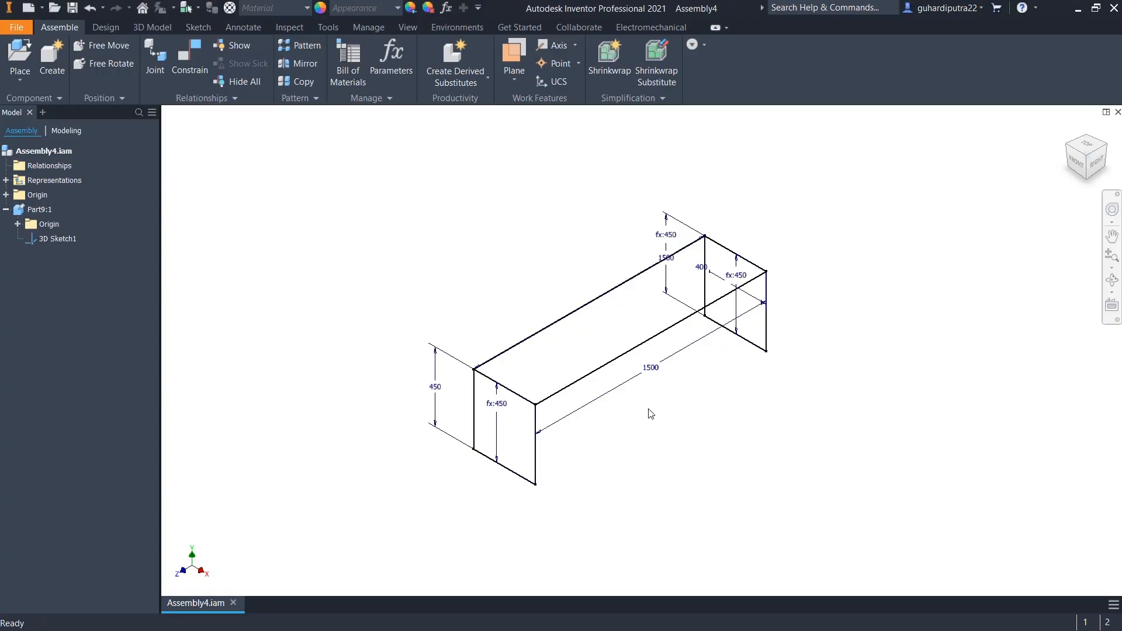
{"action": "left_click", "coordinate": [1111, 255]}
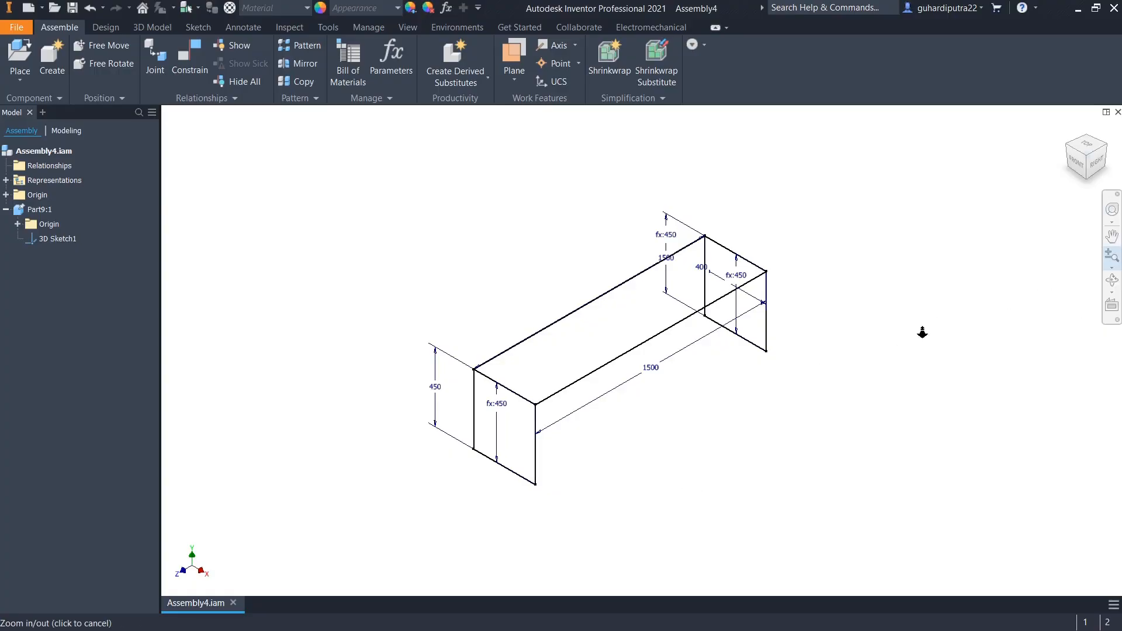
{"action": "left_click_drag", "start_coordinate": [921, 332], "coordinate": [929, 343]}
{"action": "right_click", "coordinate": [953, 345]}
{"action": "left_click", "coordinate": [971, 331]}
{"action": "mouse_move", "coordinate": [883, 375]}
{"action": "middle_mouse_down", "text": "shift"}
{"action": "mouse_move", "coordinate": [804, 306]}
{"action": "mouse_move", "coordinate": [756, 380]}
{"action": "mouse_move", "coordinate": [591, 356]}
{"action": "mouse_move", "coordinate": [526, 373]}
{"action": "mouse_move", "coordinate": [572, 402]}
{"action": "mouse_move", "coordinate": [613, 381]}
{"action": "mouse_move", "coordinate": [671, 376]}
{"action": "mouse_move", "coordinate": [732, 395]}
{"action": "mouse_move", "coordinate": [719, 413]}
{"action": "mouse_move", "coordinate": [745, 400]}
{"action": "middle_mouse_up", "text": "shift"}
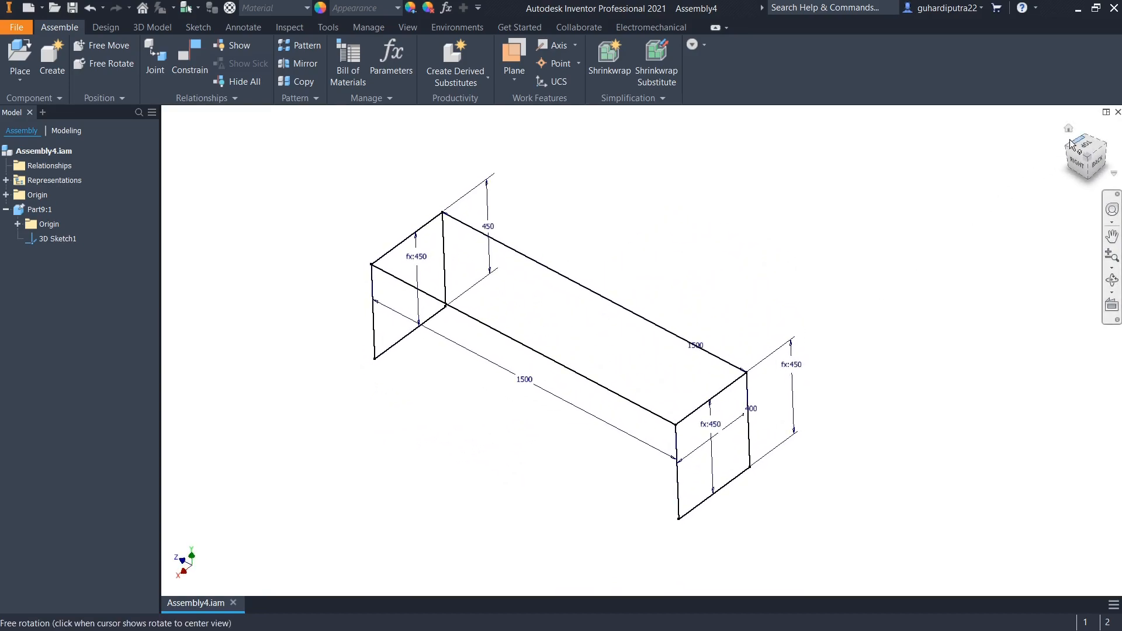
{"action": "left_click", "coordinate": [1068, 129]}
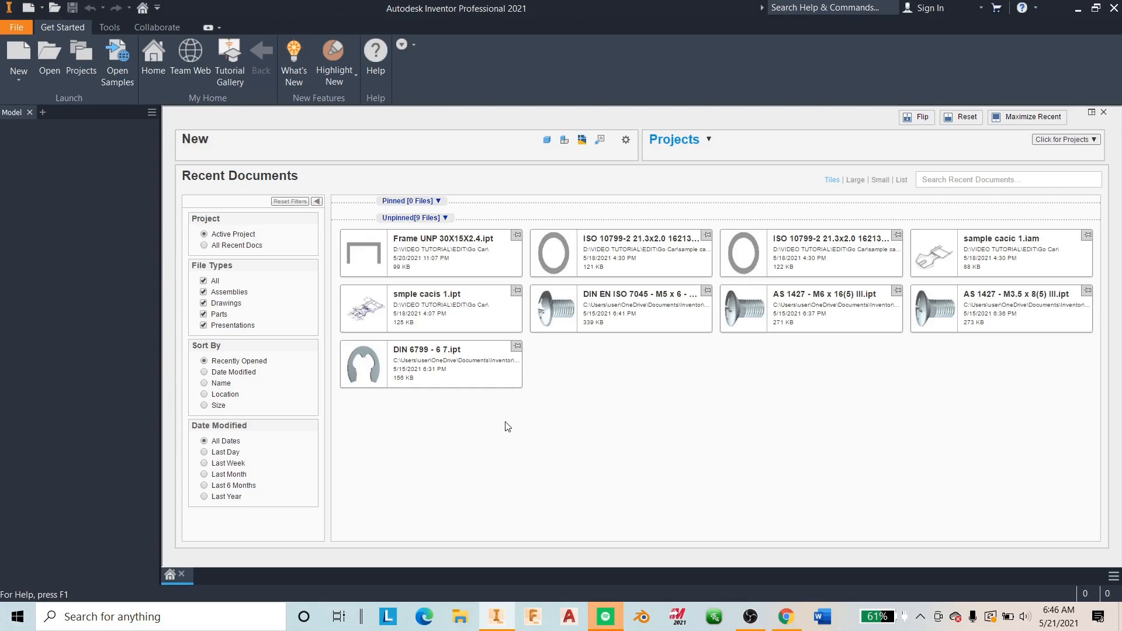
- Create a new assembly from the metric Standard (mm).iam template
{"action": "left_click", "coordinate": [18, 61]}
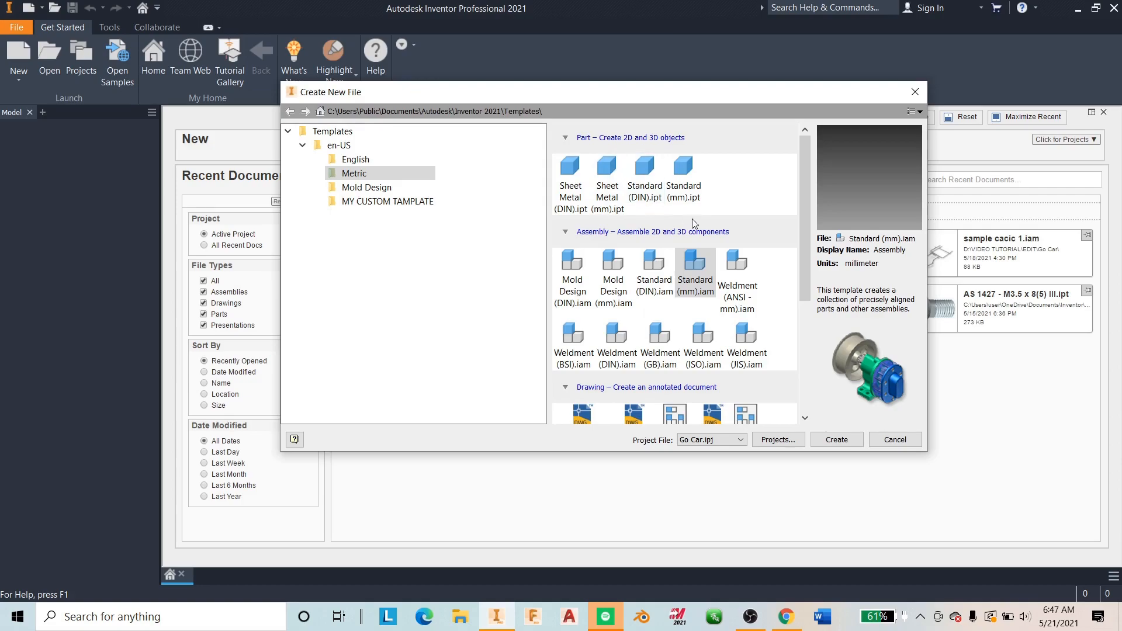
{"action": "double_click", "coordinate": [695, 281]}
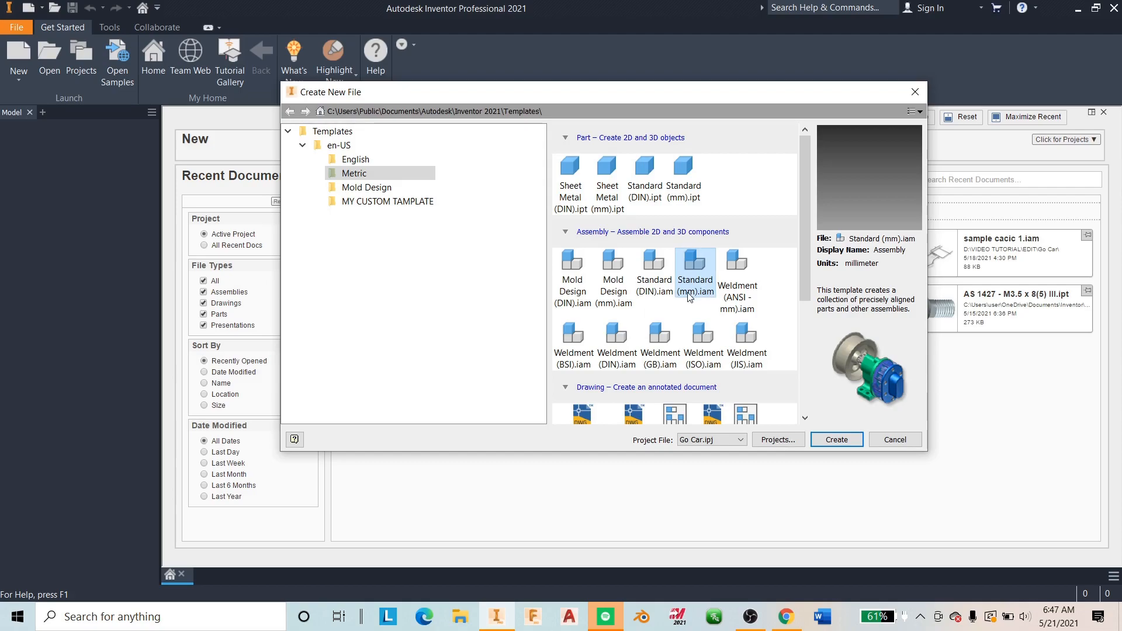
{"action": "left_click", "coordinate": [837, 440]}
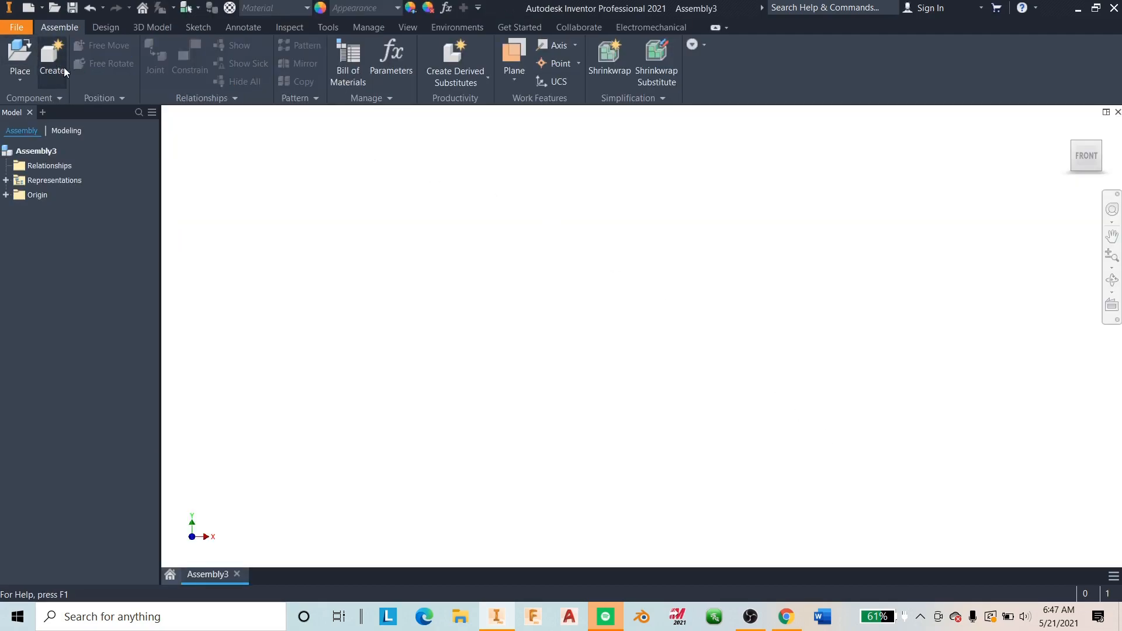
- Begin an in-place component in the assembly and name it Skeleton Kursi Guhardidesign
{"action": "left_click", "coordinate": [53, 55]}
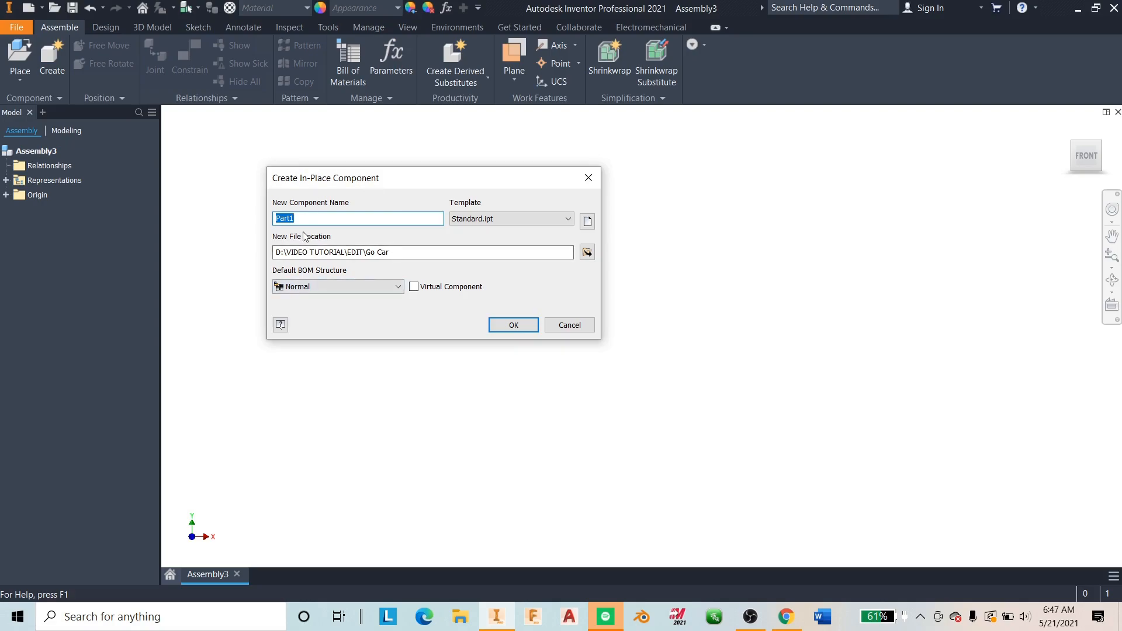
{"action": "key", "text": "Caps_Lock"}
{"action": "type", "text": "S"}
{"action": "key", "text": "Caps_Lock"}
{"action": "type", "text": "kelet"}
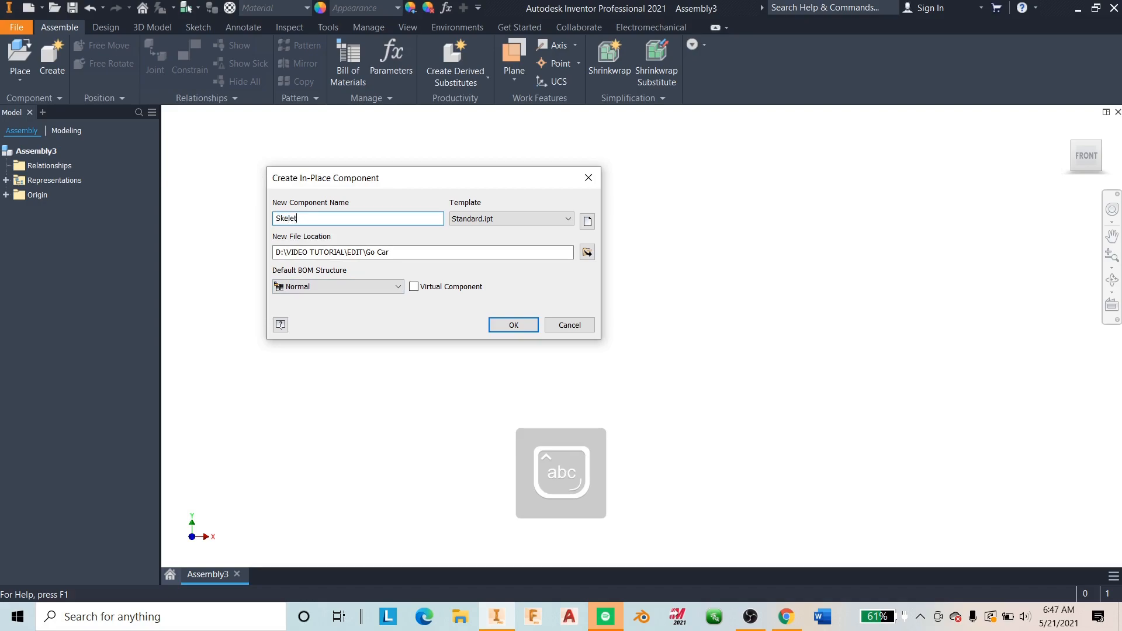
{"action": "type", "text": "on"}
{"action": "key", "text": "Caps_Lock"}
{"action": "type", "text": "J"}
{"action": "key", "text": "Caps_Lock"}
{"action": "type", "text": "K"}
{"action": "key", "text": "Caps_Lock"}
{"action": "type", "text": "ursi"}
{"action": "key", "text": "Caps_Lock"}
{"action": "type", "text": "G"}
{"action": "key", "text": "Caps_Lock"}
{"action": "type", "text": "uhardidesign"}
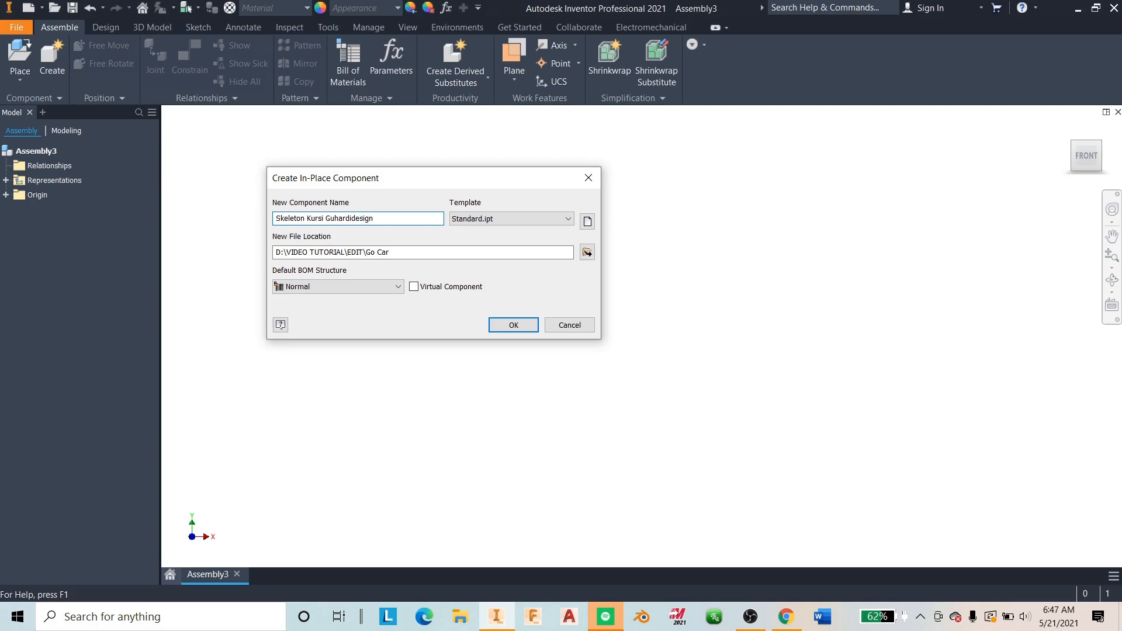
- Choose the metric Standard (mm).ipt template for the new component
{"action": "left_click", "coordinate": [587, 222]}
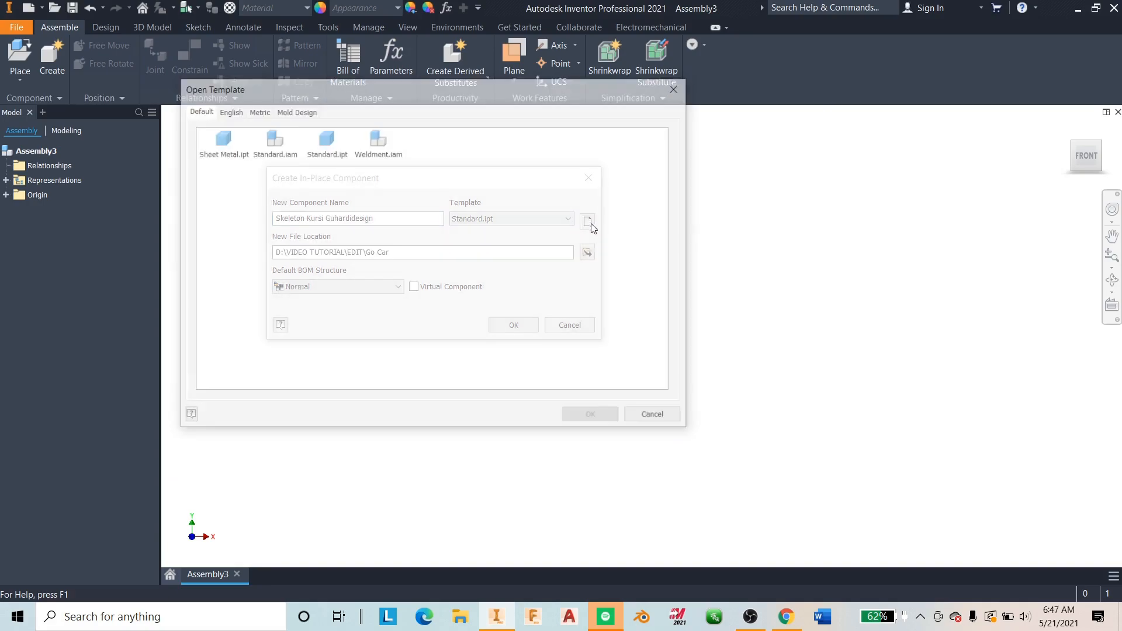
{"action": "left_click", "coordinate": [264, 110]}
{"action": "left_click", "coordinate": [451, 185]}
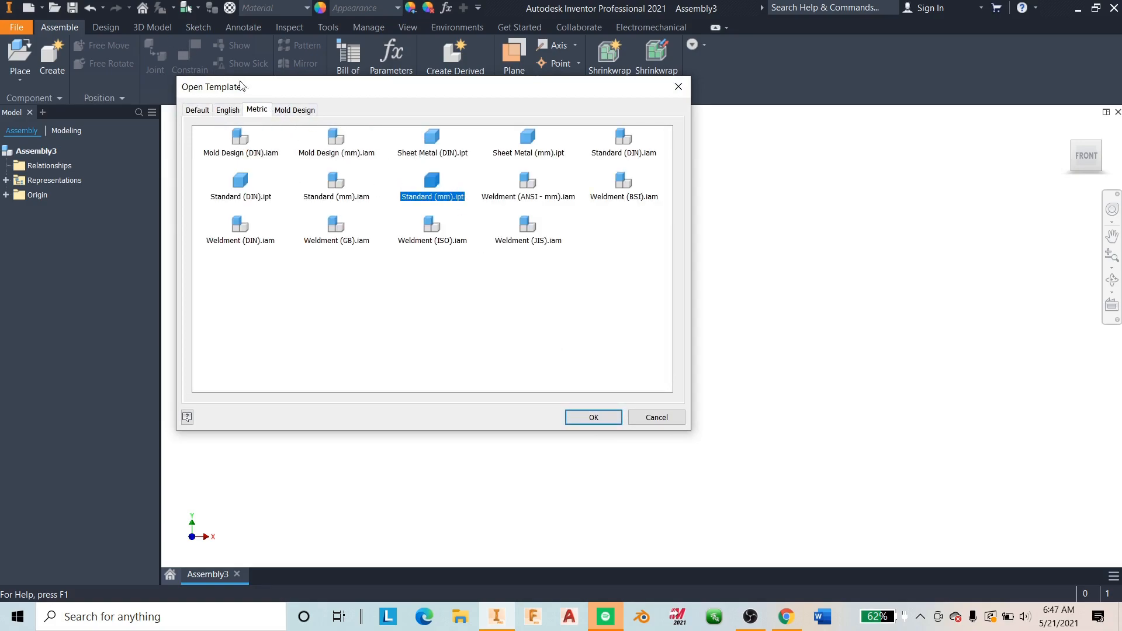
{"action": "left_click", "coordinate": [582, 418]}
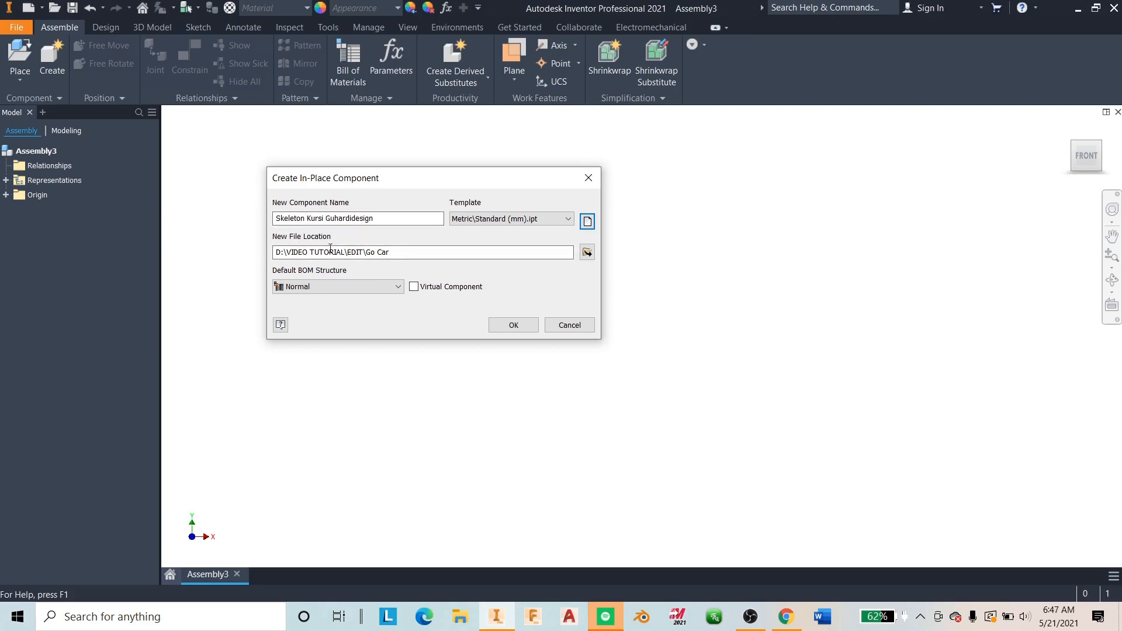
- Save the new component in the Go Car folder and place it in the empty assembly
{"action": "left_click", "coordinate": [587, 253]}
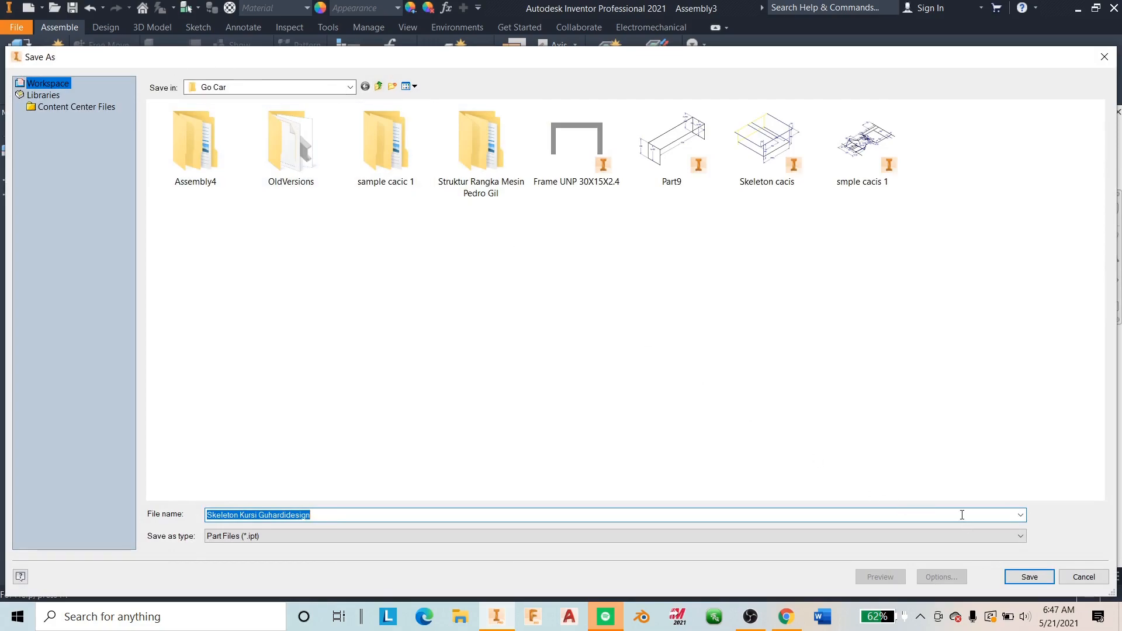
{"action": "left_click", "coordinate": [1040, 578]}
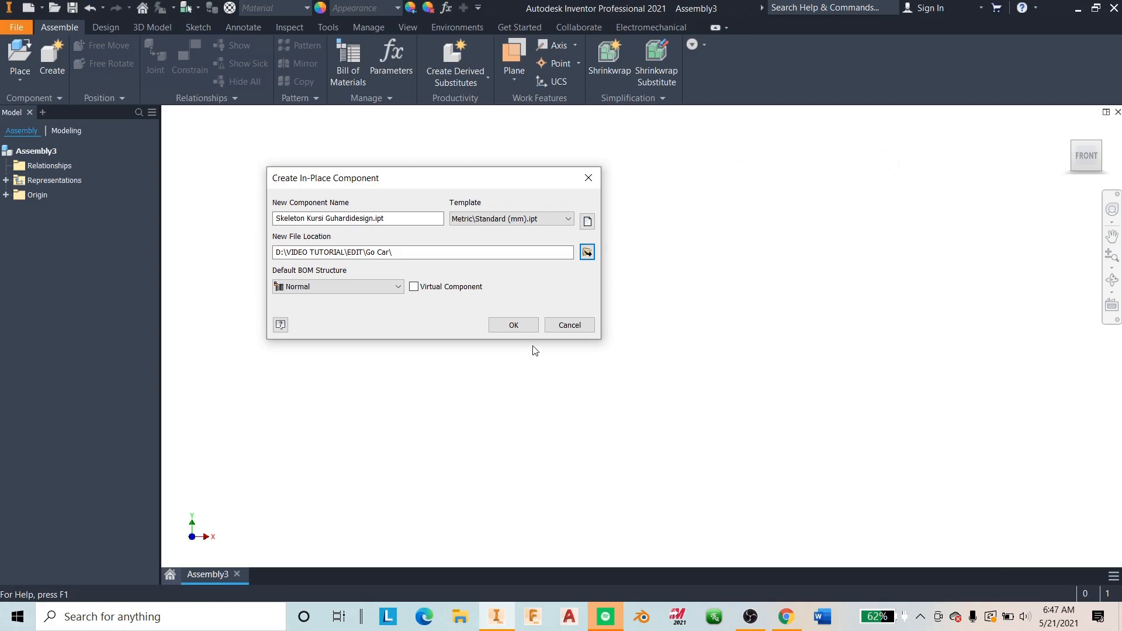
{"action": "left_click", "coordinate": [520, 325]}
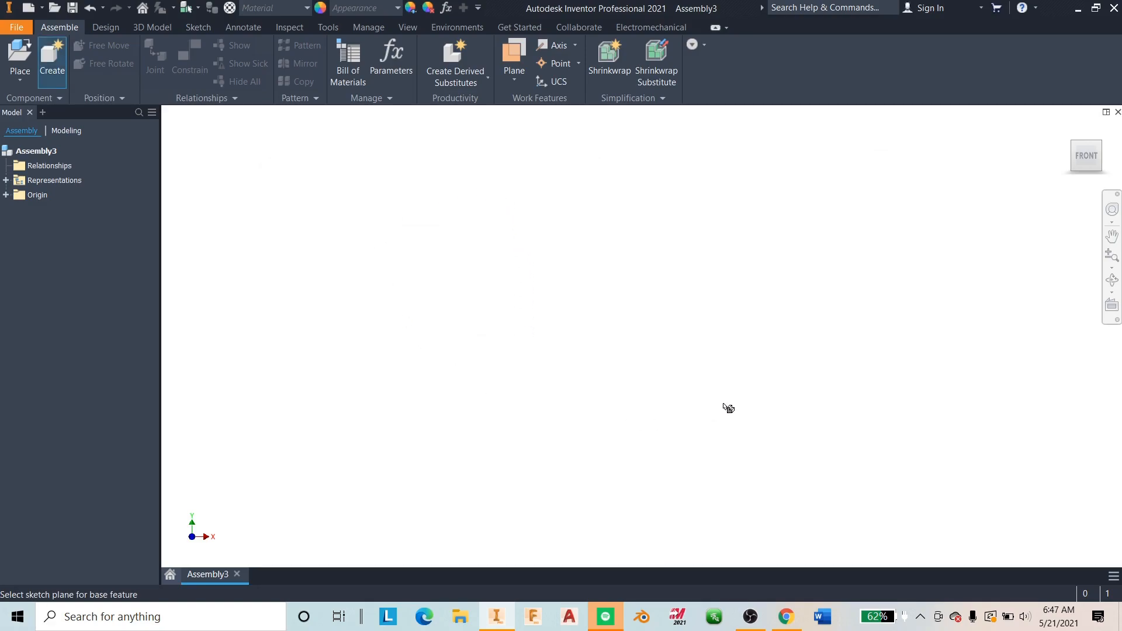
{"action": "left_click", "coordinate": [638, 309]}
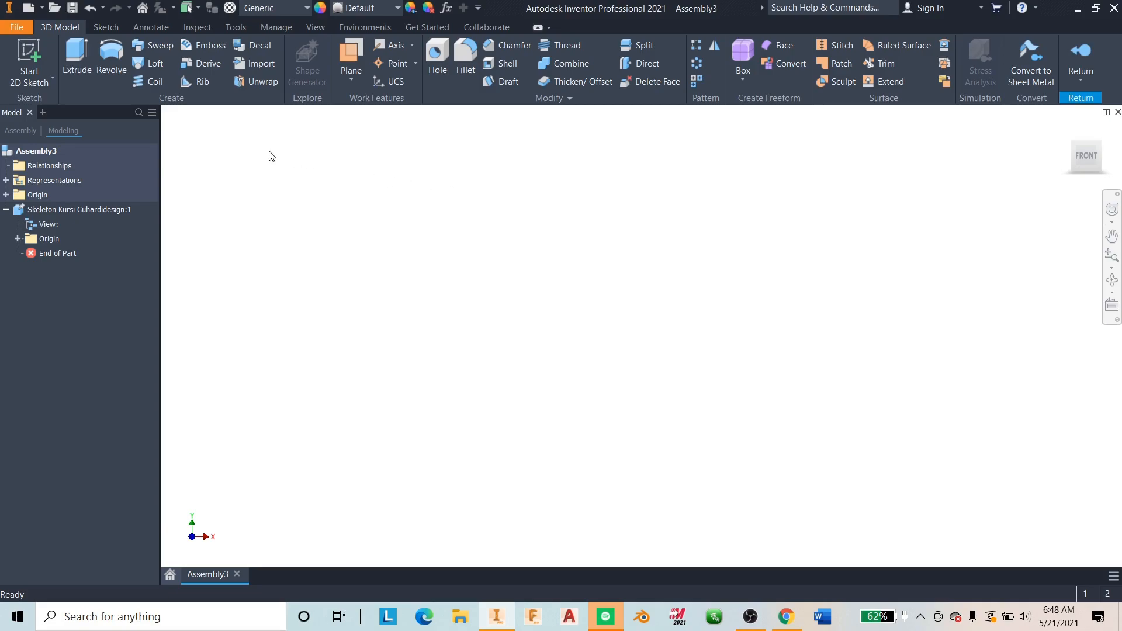
- Start a 3D sketch in the skeleton part and draw a 1500 mm line from the origin backward along the Z axis
{"action": "left_click", "coordinate": [52, 76]}
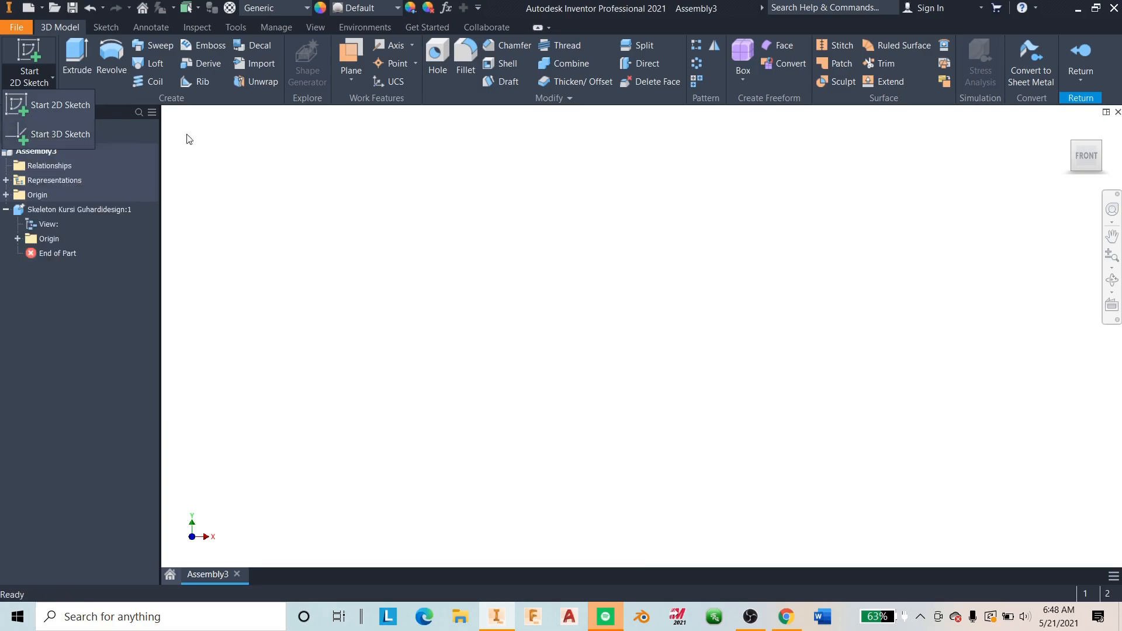
{"action": "left_click", "coordinate": [65, 134]}
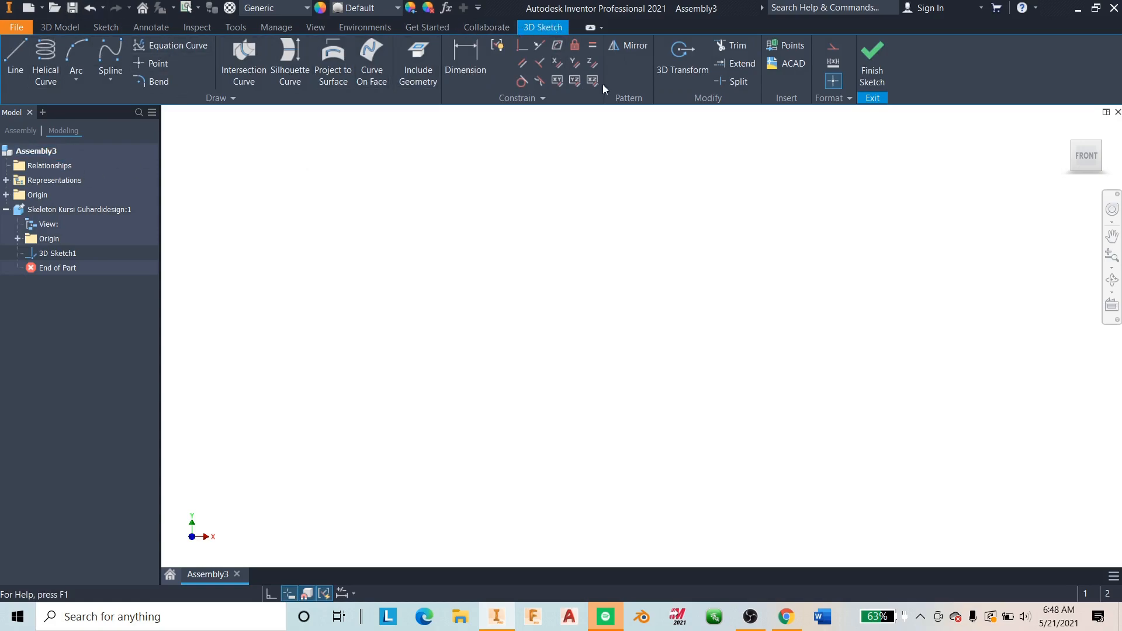
{"action": "left_click", "coordinate": [14, 57]}
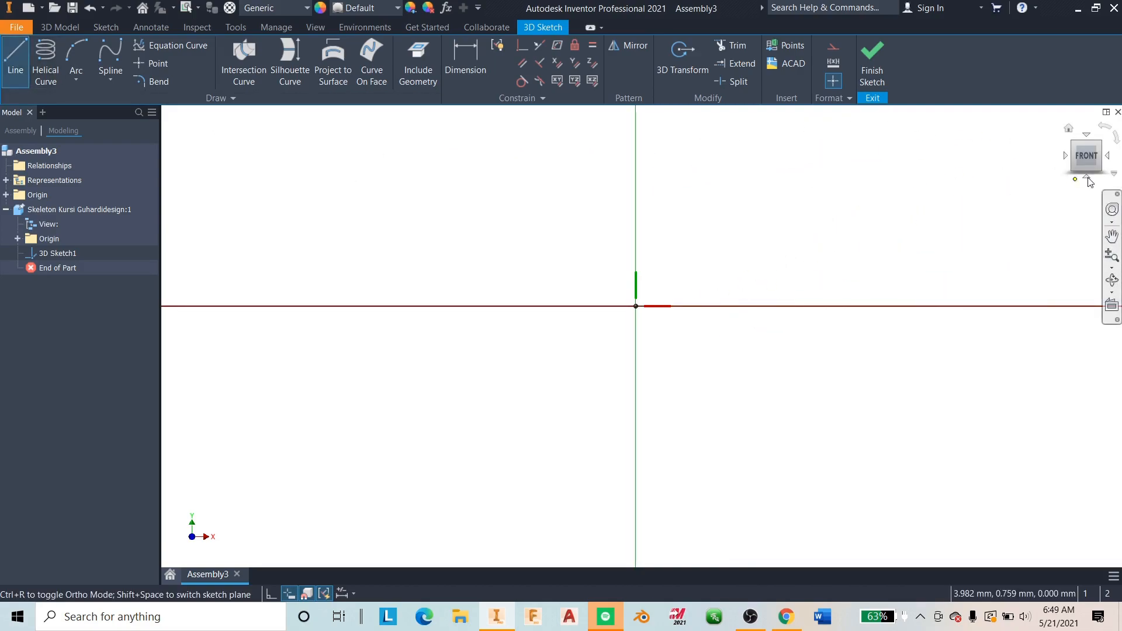
{"action": "left_click", "coordinate": [1100, 144]}
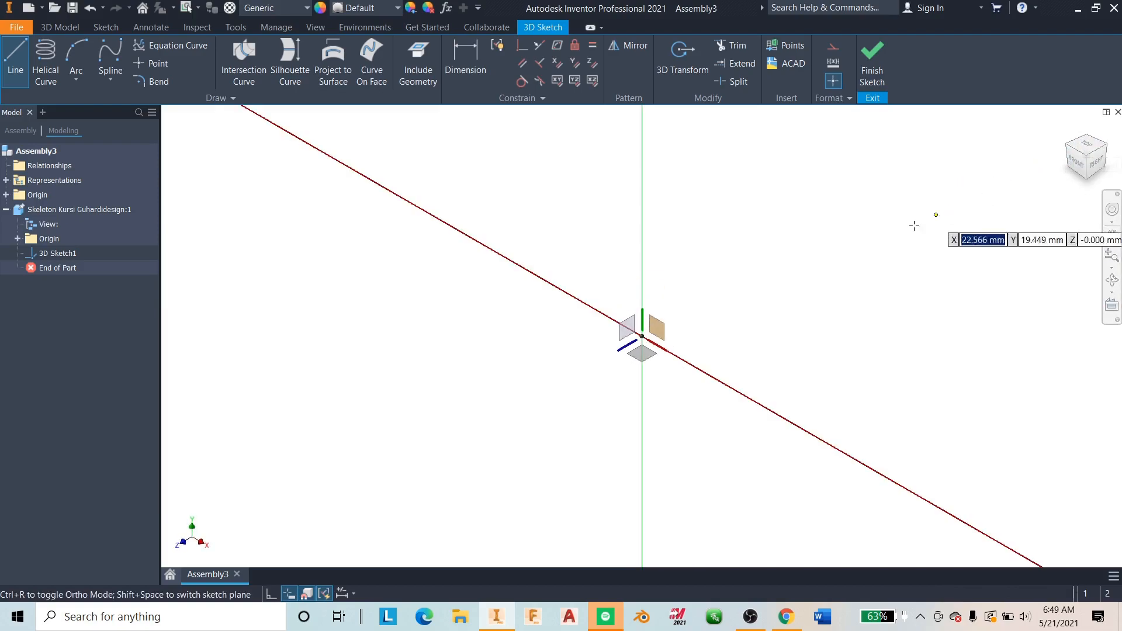
{"action": "right_click", "coordinate": [1090, 157]}
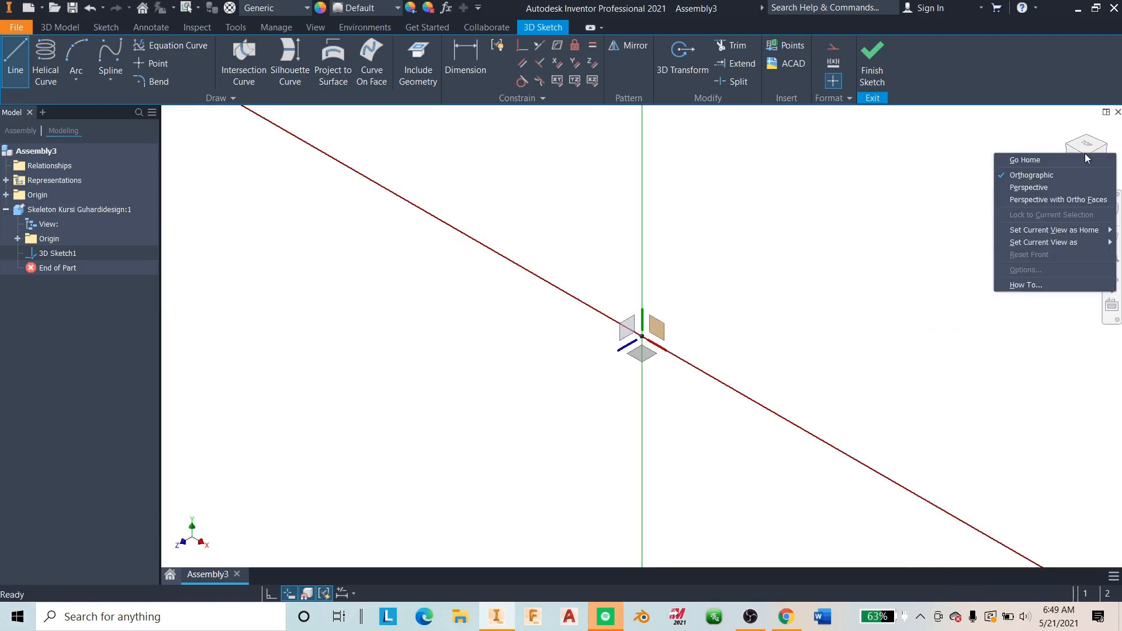
{"action": "left_click", "coordinate": [933, 174]}
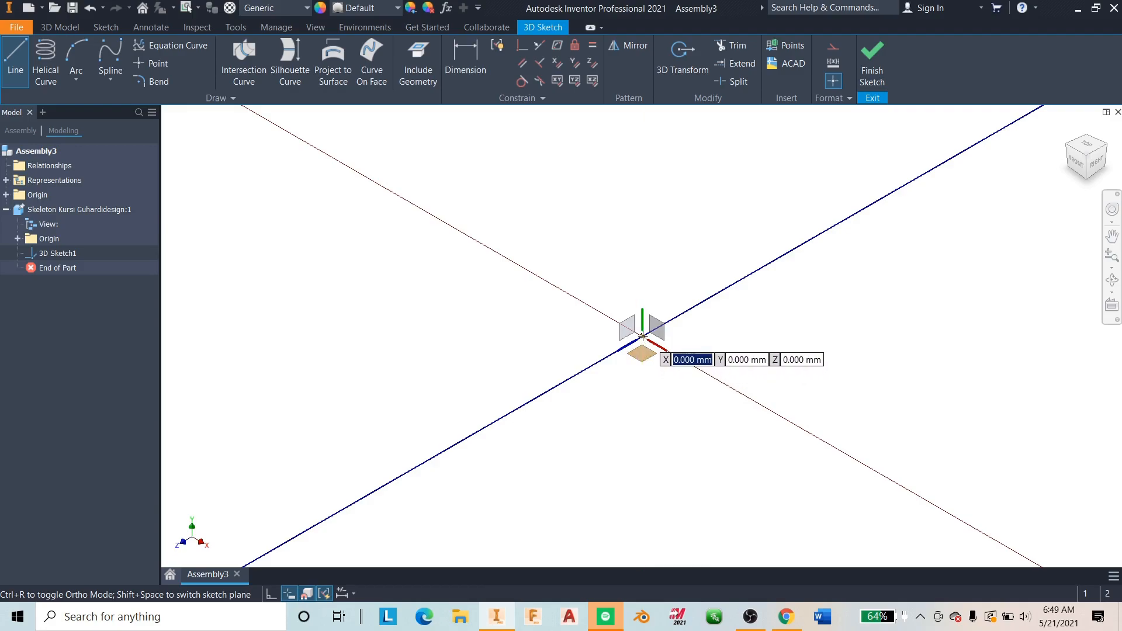
{"action": "left_click", "coordinate": [642, 337]}
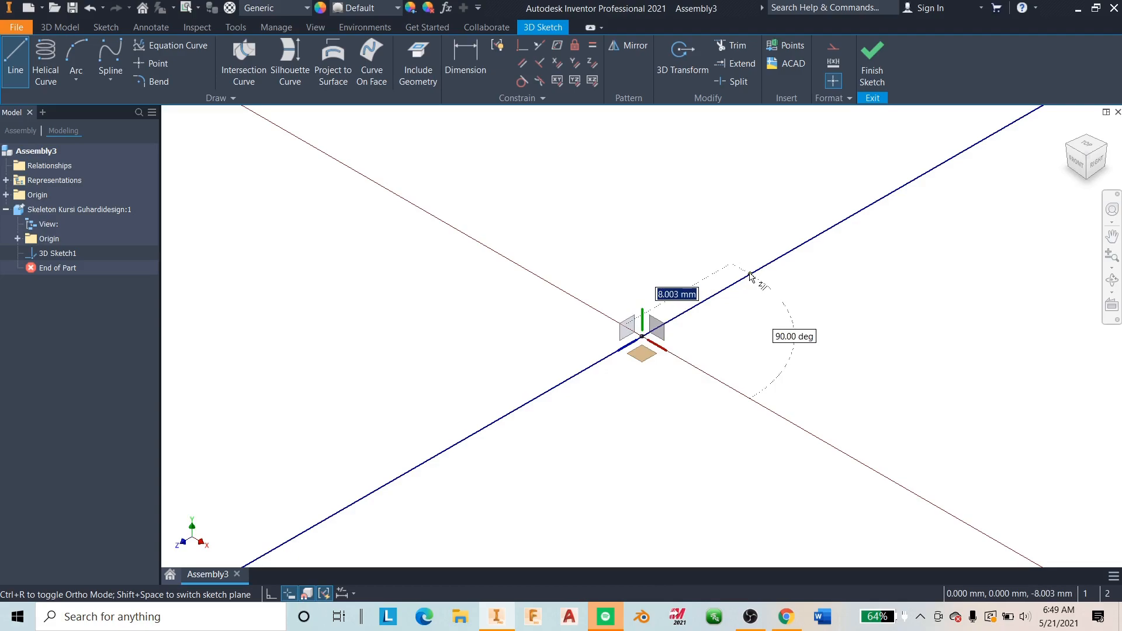
{"action": "type", "text": "15"}
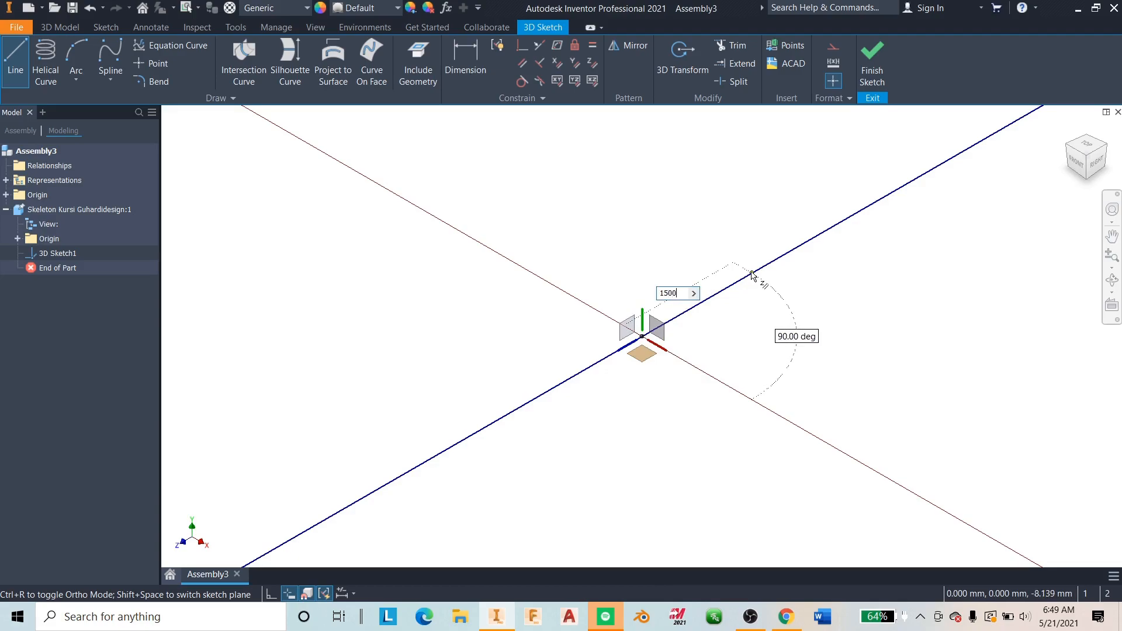
{"action": "type", "text": "00"}
{"action": "key", "text": "Return"}
- Continue from the far end of the long line with a 400 mm line along the X axis
{"action": "key", "text": "F2"}
{"action": "left_click_drag", "start_coordinate": [948, 267], "coordinate": [686, 424]}
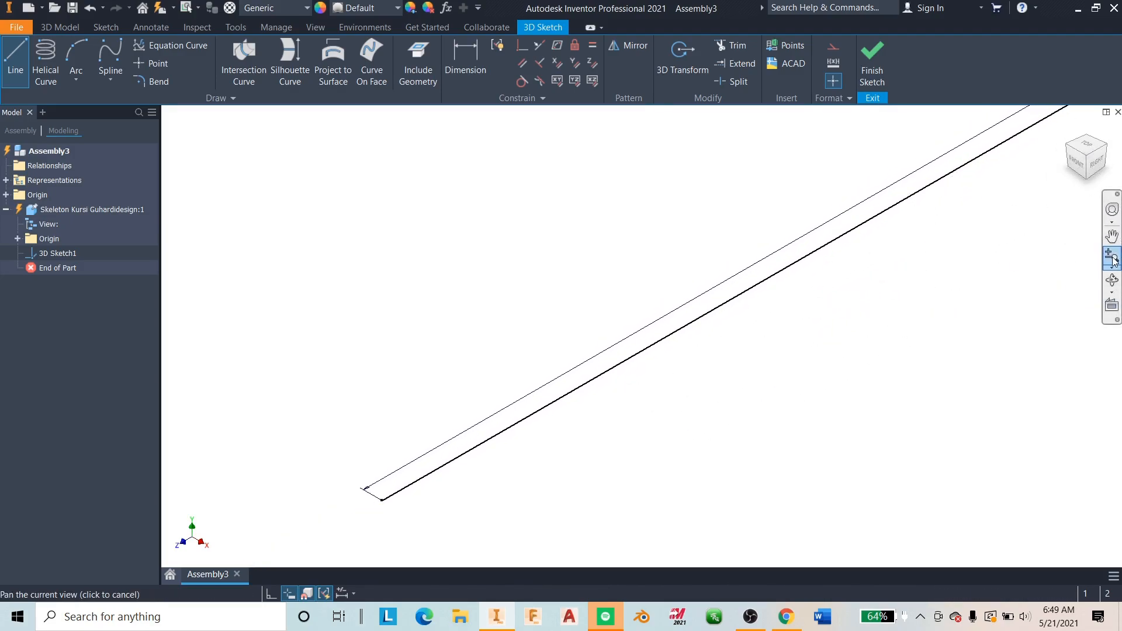
{"action": "scroll", "coordinate": [994, 298], "scroll_direction": "down", "scroll_amount": 3}
{"action": "key", "text": "F3"}
{"action": "mouse_move", "coordinate": [929, 321]}
{"action": "left_mouse_down"}
{"action": "mouse_move", "coordinate": [954, 200]}
{"action": "mouse_move", "coordinate": [937, 233]}
{"action": "mouse_move", "coordinate": [971, 259]}
{"action": "left_mouse_up"}
{"action": "right_click", "coordinate": [972, 259]}
{"action": "key", "text": "l"}
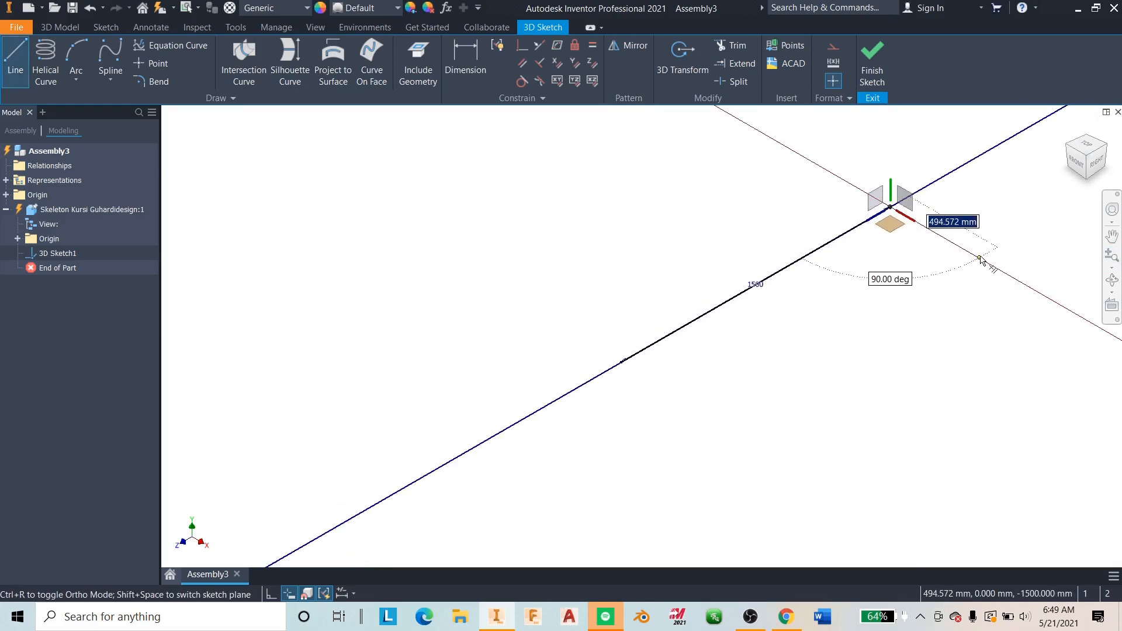
{"action": "type", "text": "400"}
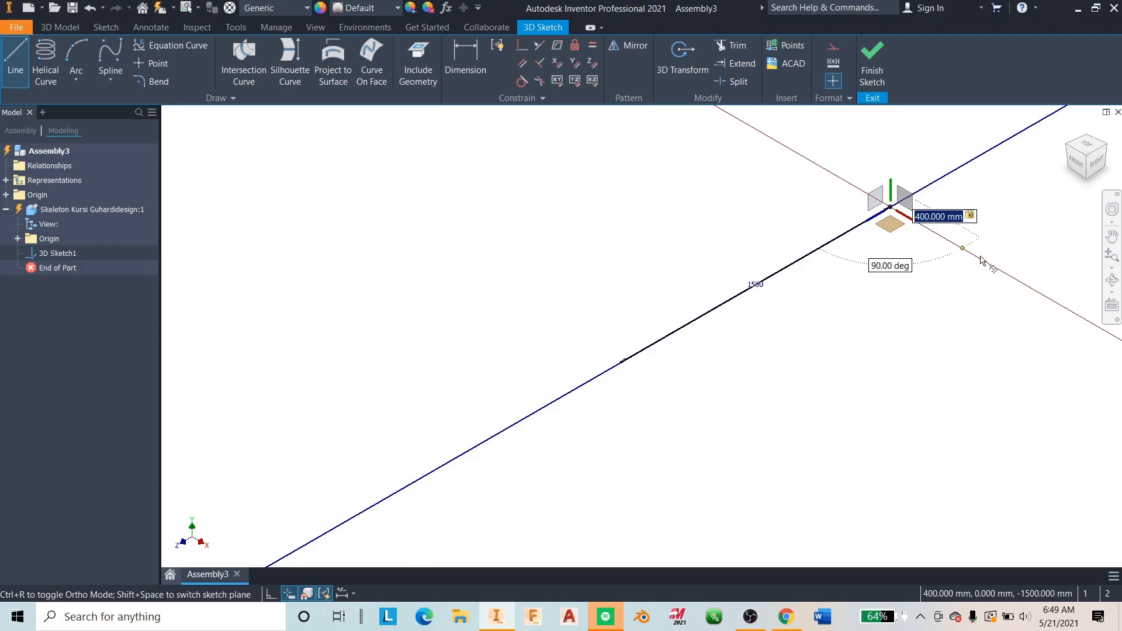
{"action": "key", "text": "Return"}
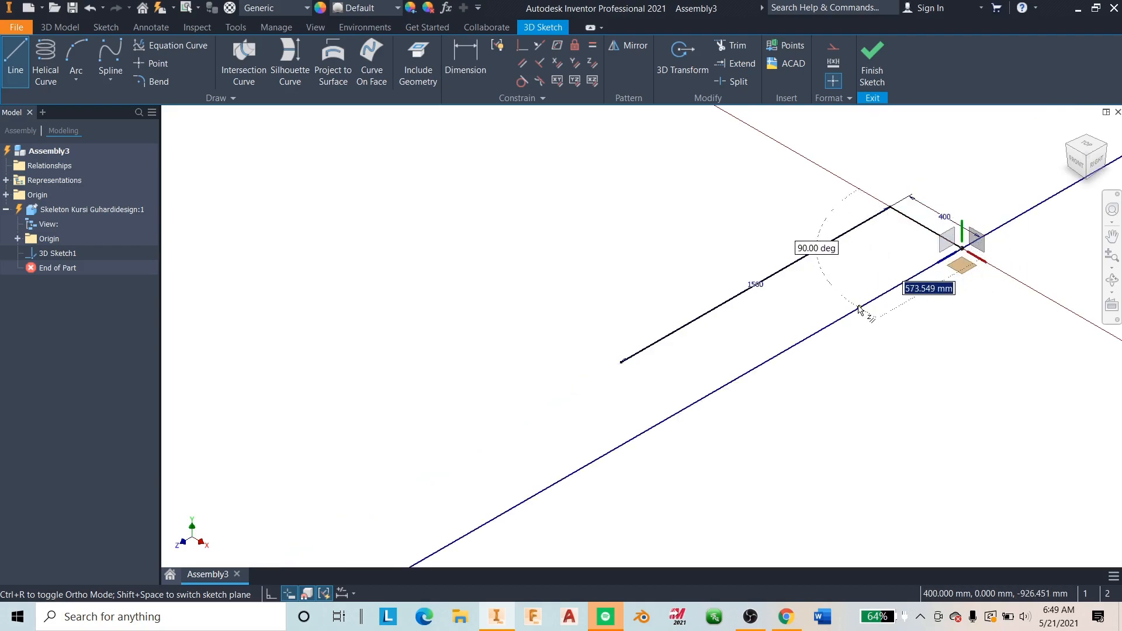
- Draw a 1500 mm line back parallel to the first one and close the rectangle at the origin
{"action": "type", "text": "1500"}
{"action": "key", "text": "Return"}
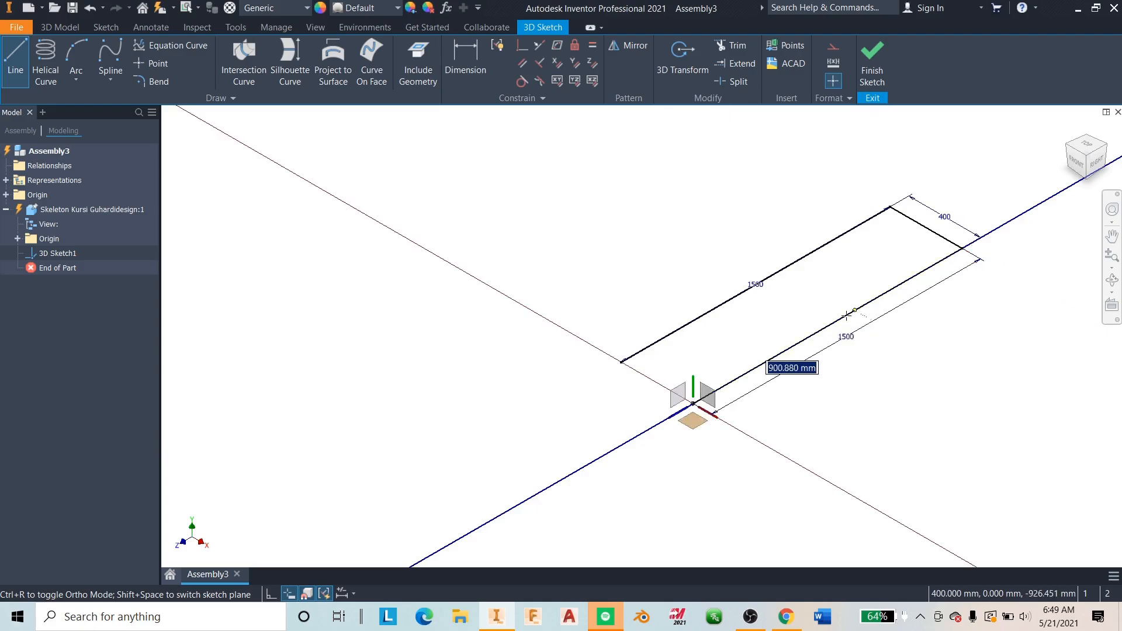
{"action": "left_click", "coordinate": [620, 362]}
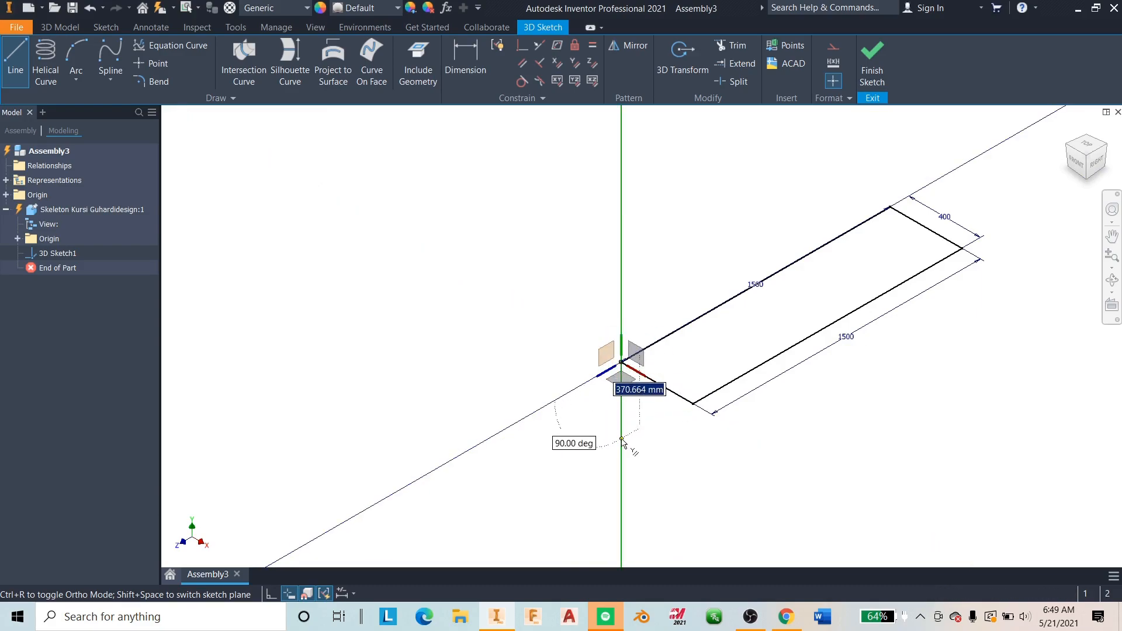
- Draw the near leg frame: a 450 mm line down from the origin, a 400 mm line along X, and a closing line up to the rectangle's corner
{"action": "type", "text": "450"}
{"action": "key", "text": "Return"}
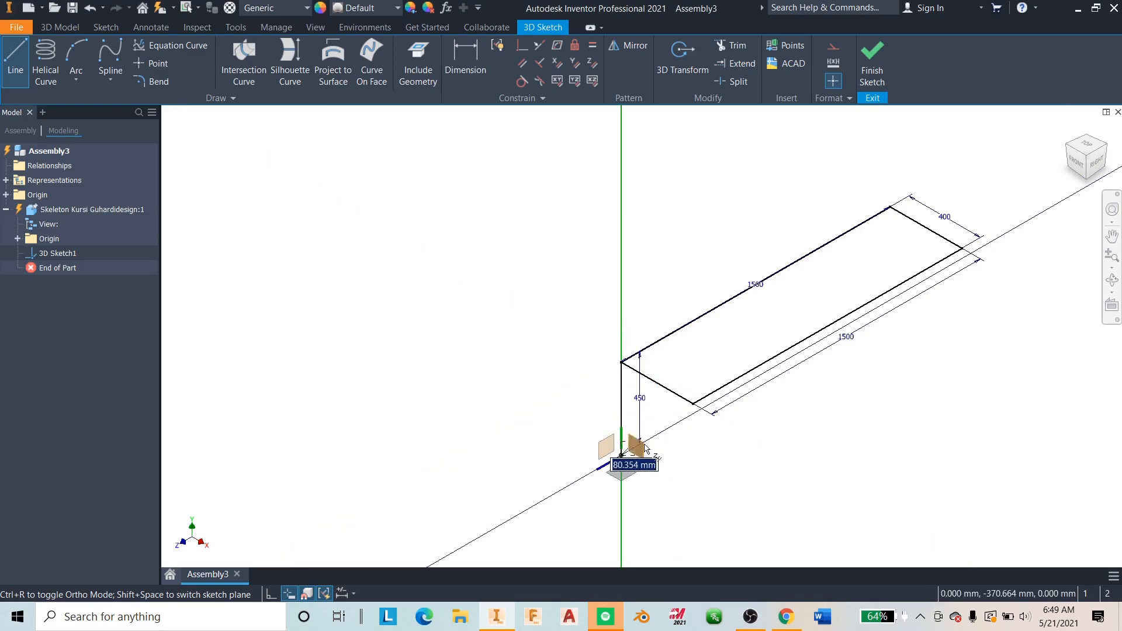
{"action": "key", "text": "shift+space"}
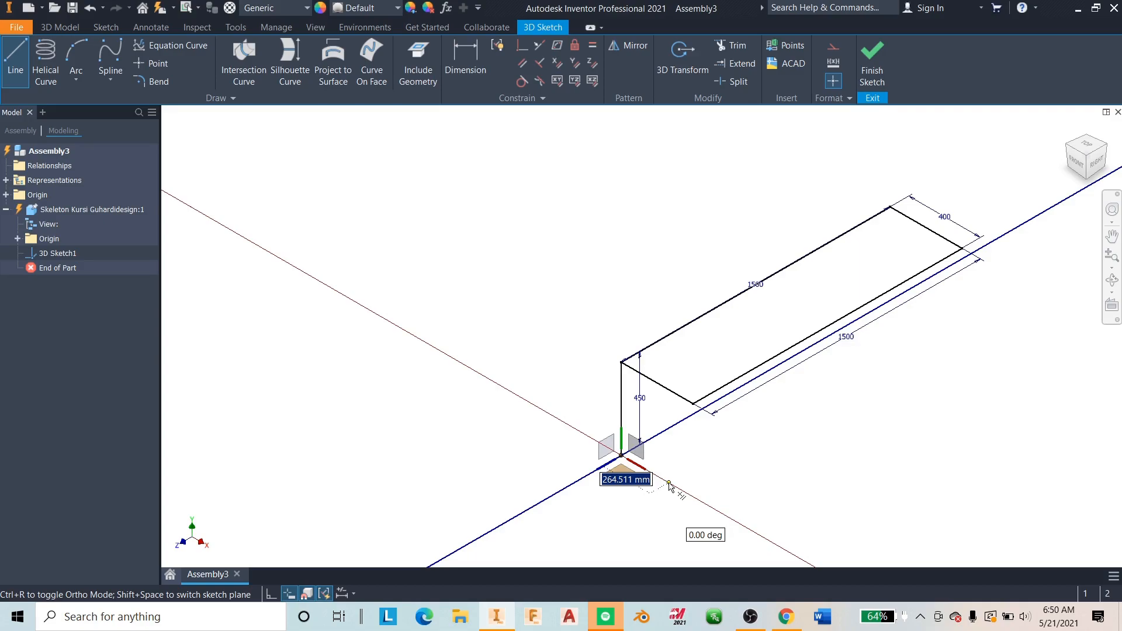
{"action": "type", "text": "40"}
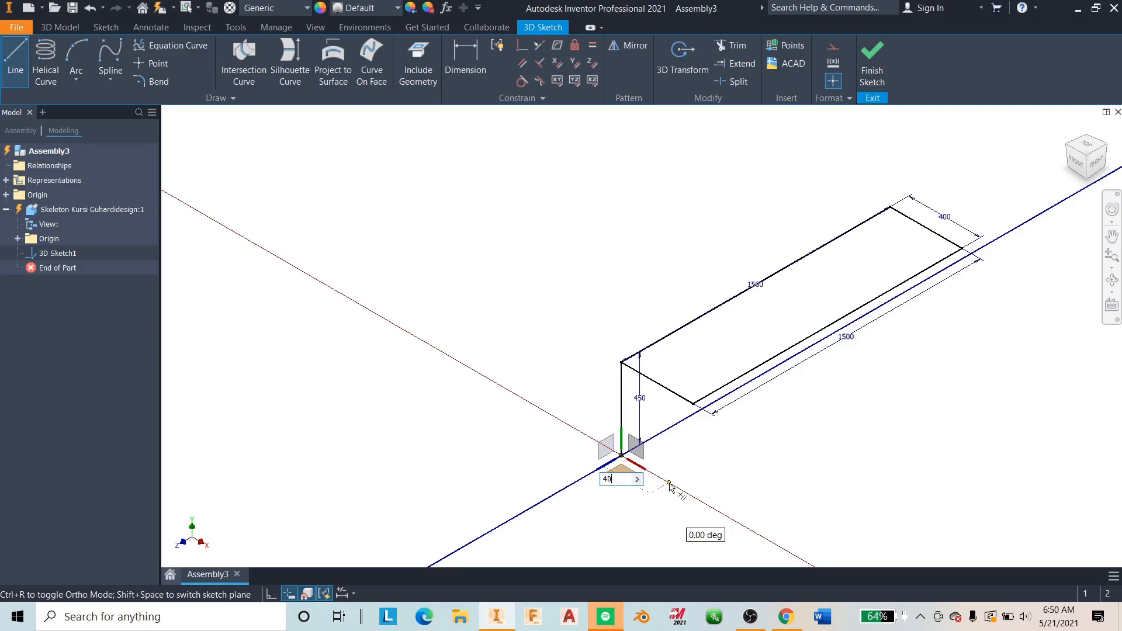
{"action": "type", "text": "0"}
{"action": "key", "text": "Return"}
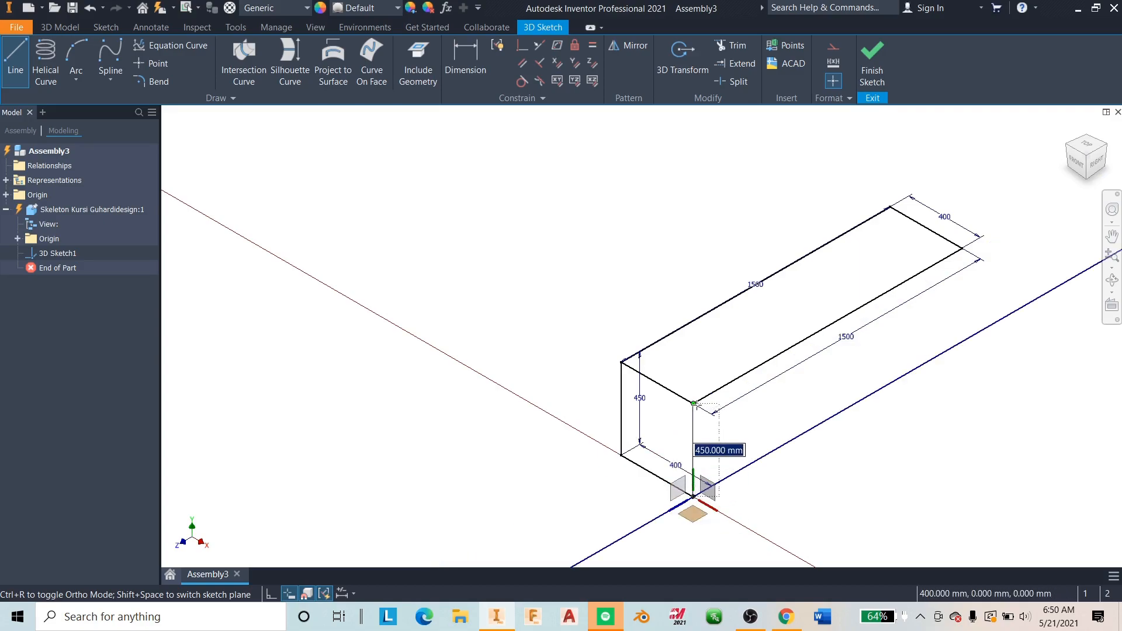
{"action": "right_click", "coordinate": [753, 433]}
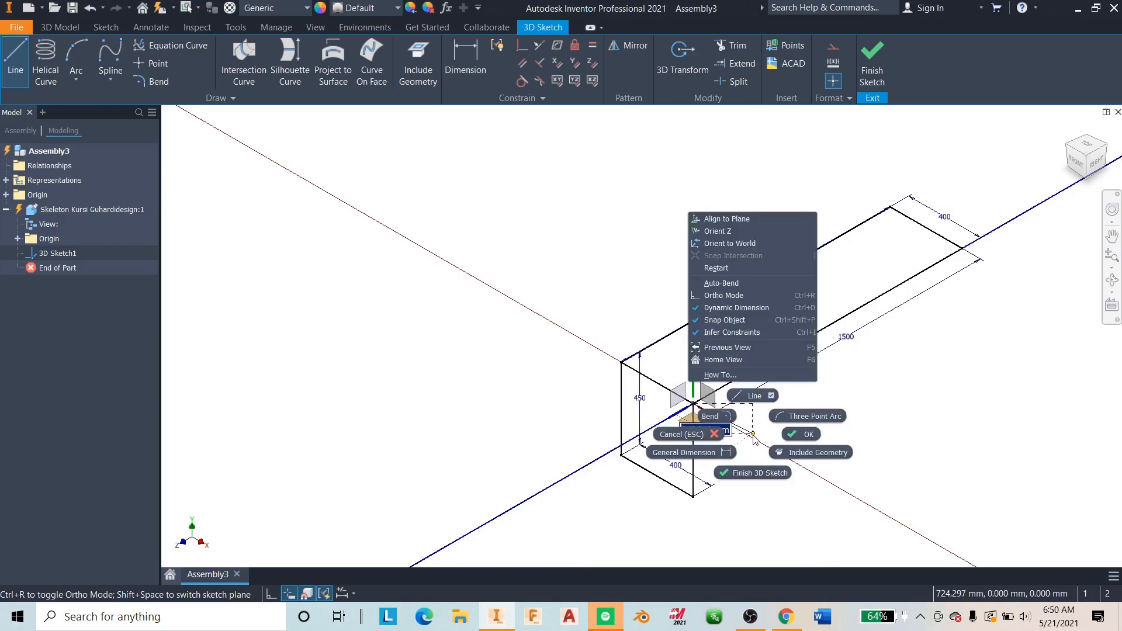
{"action": "left_click", "coordinate": [754, 396]}
- Draw a 450 mm line down from the far end of the second 1500 mm line, and a line of about 302 mm back along X
{"action": "left_click", "coordinate": [961, 249]}
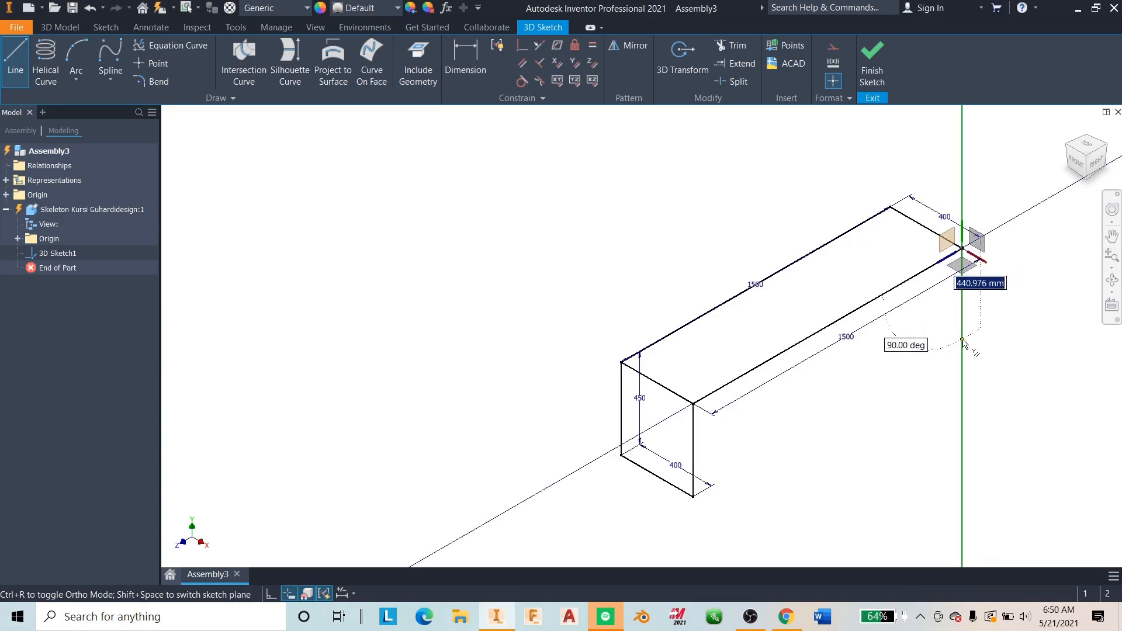
{"action": "type", "text": "450"}
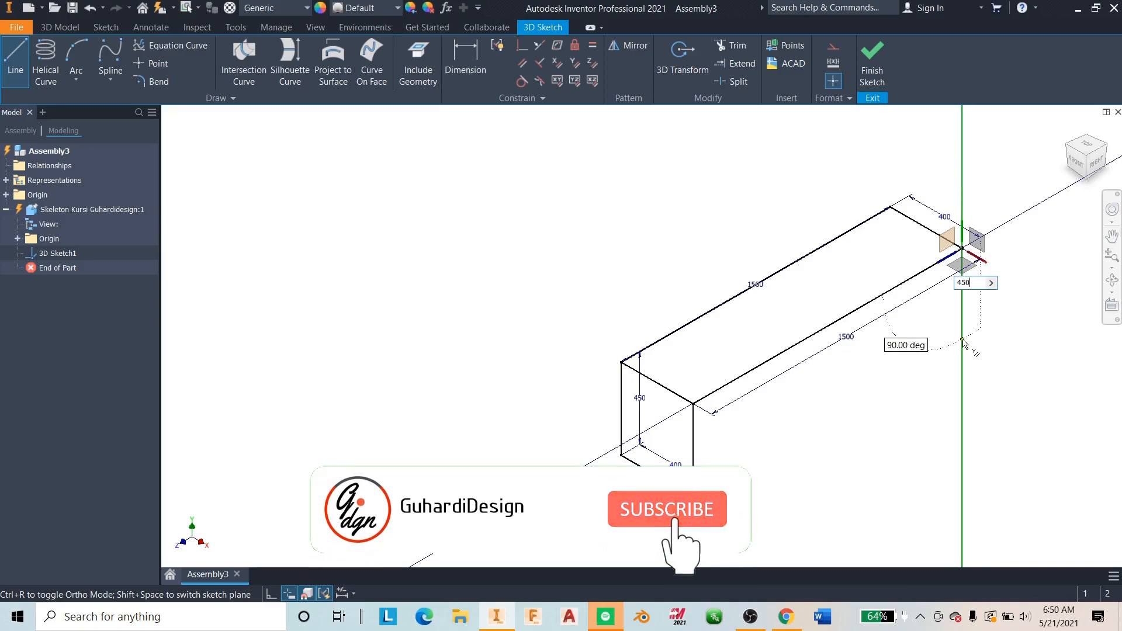
{"action": "key", "text": "Return"}
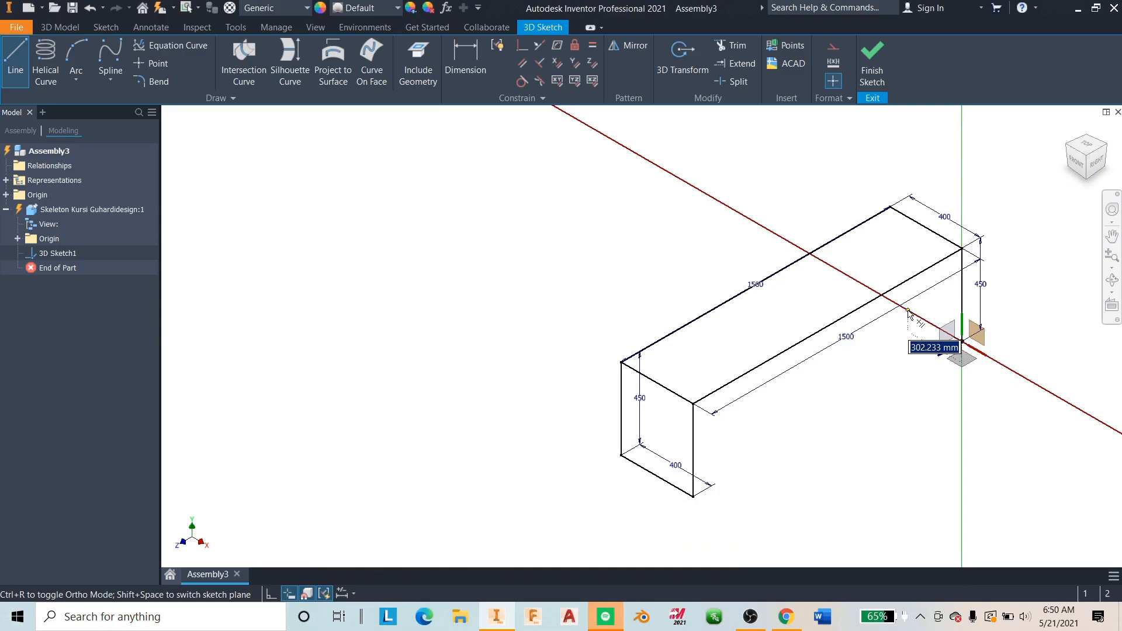
{"action": "type", "text": "400"}
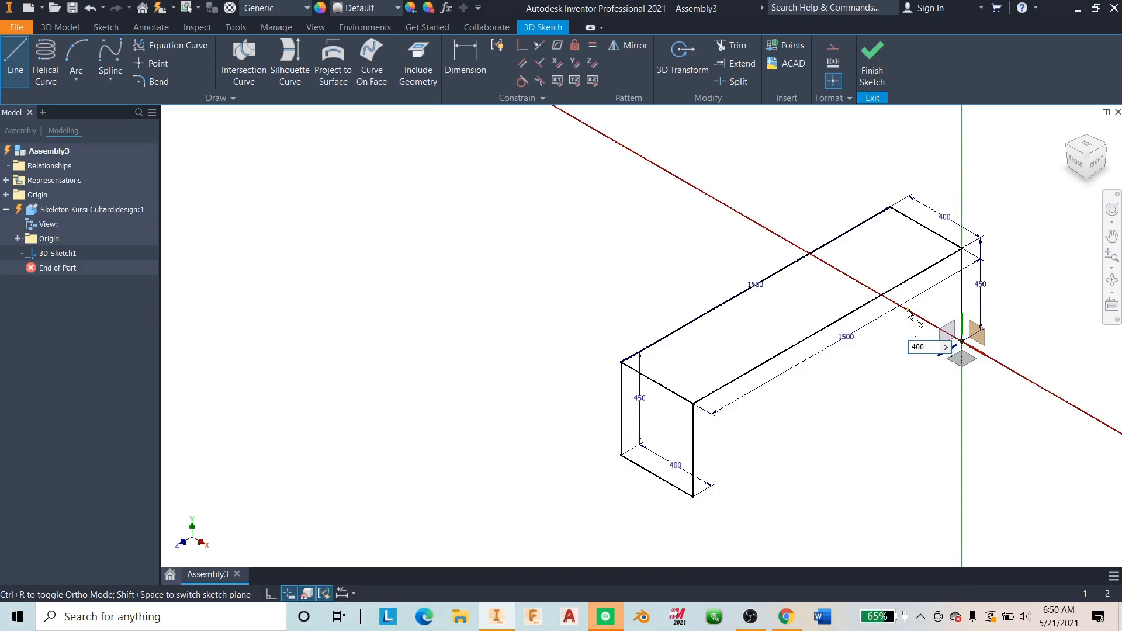
{"action": "key", "text": "Return"}
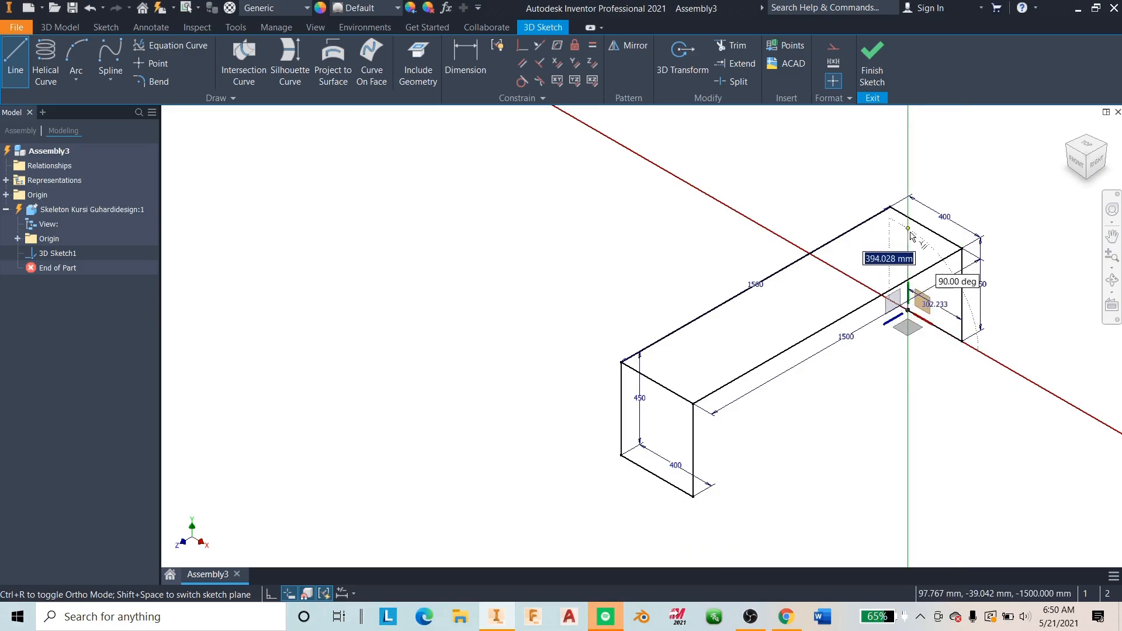
{"action": "right_click", "coordinate": [914, 264]}
{"action": "left_click", "coordinate": [962, 263]}
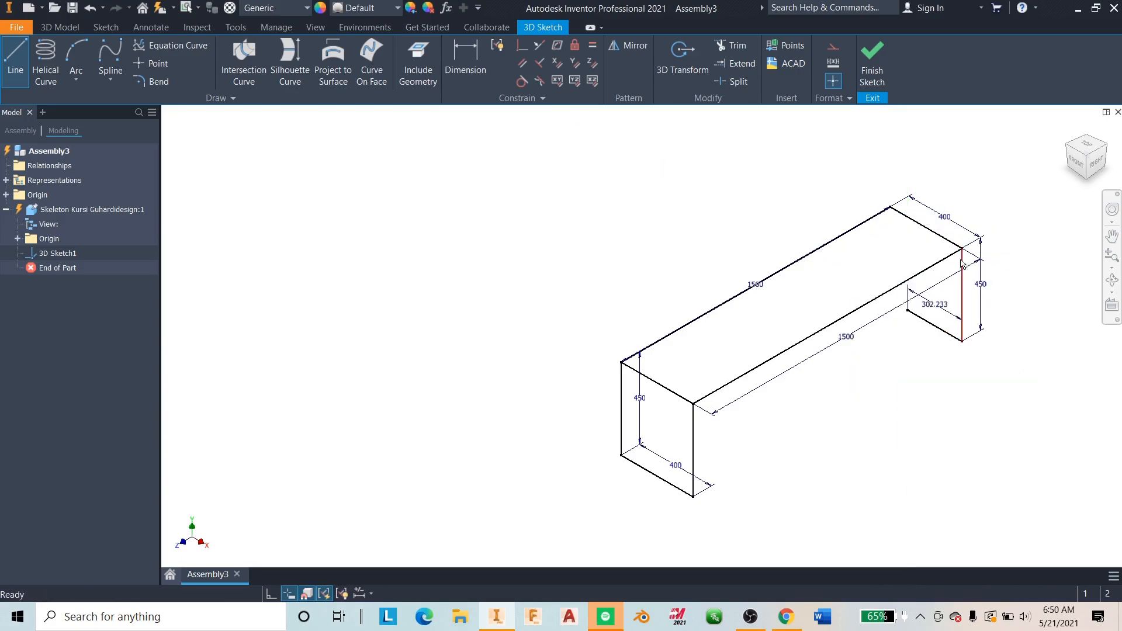
- Set the far bottom line's length equal to the 400 mm dimension of the rectangle's far edge
{"action": "double_click", "coordinate": [947, 306]}
{"action": "left_click", "coordinate": [944, 217]}
{"action": "left_click", "coordinate": [998, 360]}
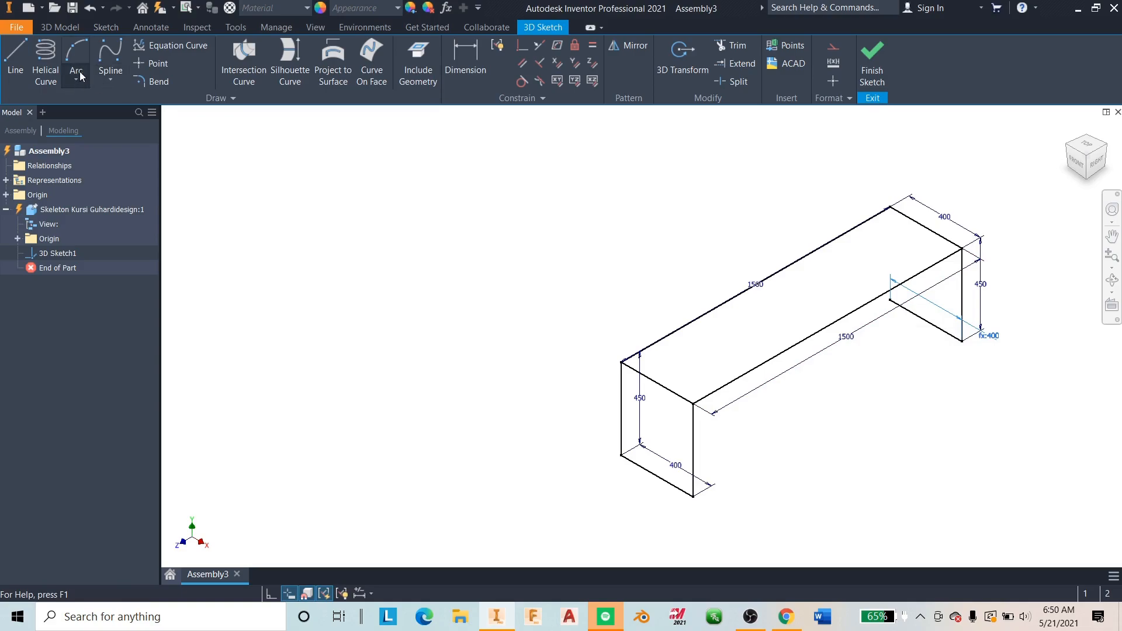
- Close the far leg frame with a vertical line between its two open corners, and finish the 3D sketch and return to the assembly
{"action": "left_click", "coordinate": [15, 58]}
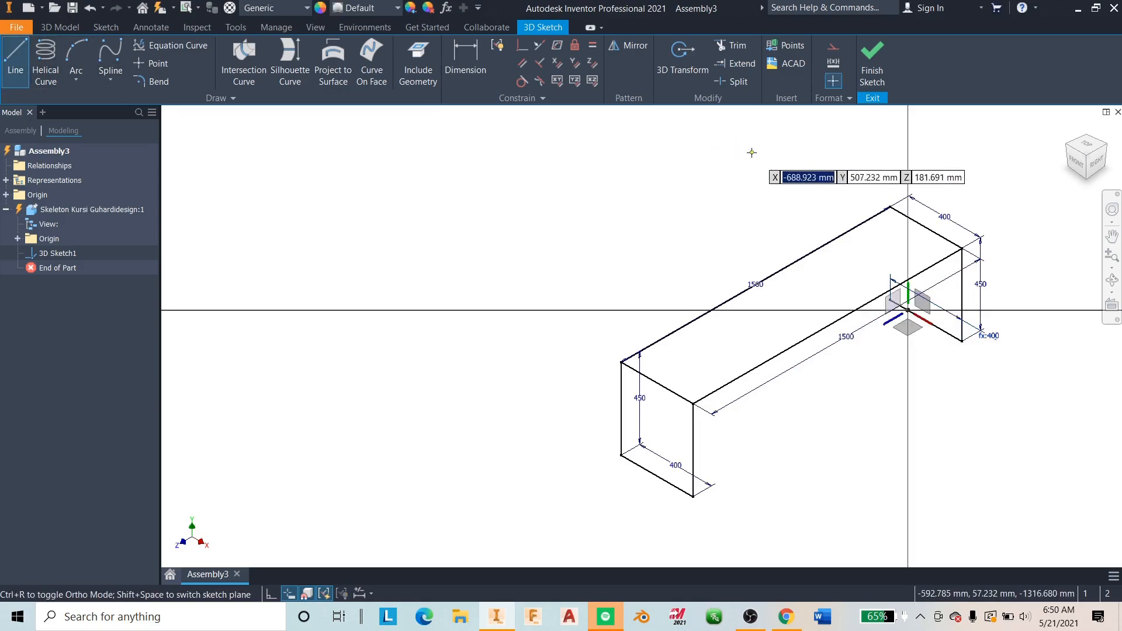
{"action": "left_click", "coordinate": [890, 206]}
{"action": "left_click", "coordinate": [889, 299]}
{"action": "right_click", "coordinate": [935, 246]}
{"action": "left_click", "coordinate": [1019, 187]}
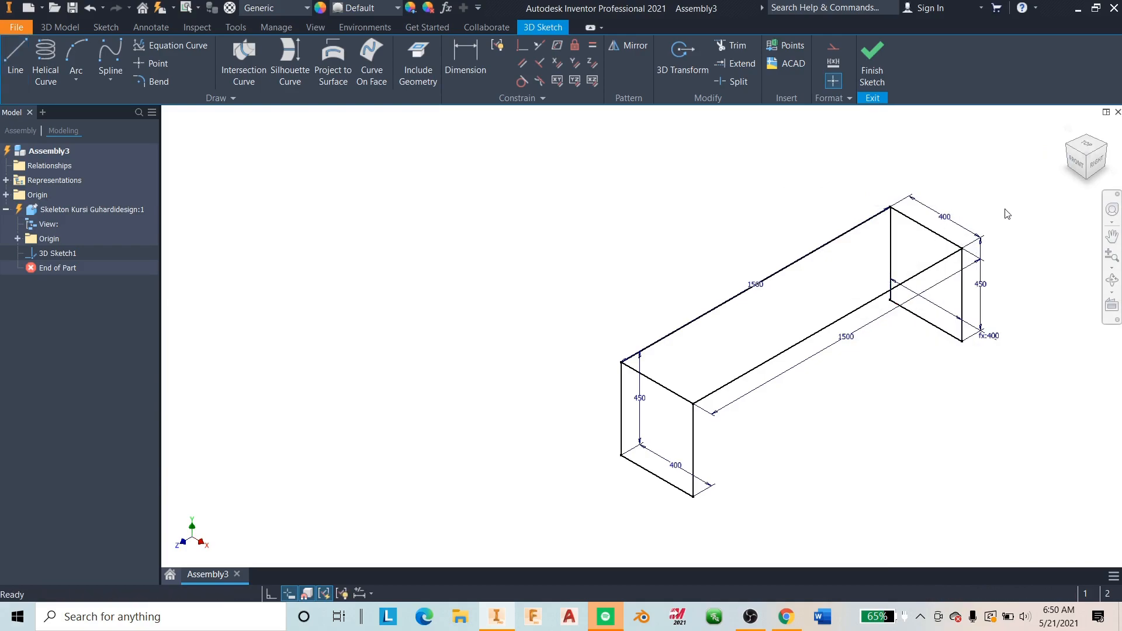
{"action": "left_click", "coordinate": [872, 63]}
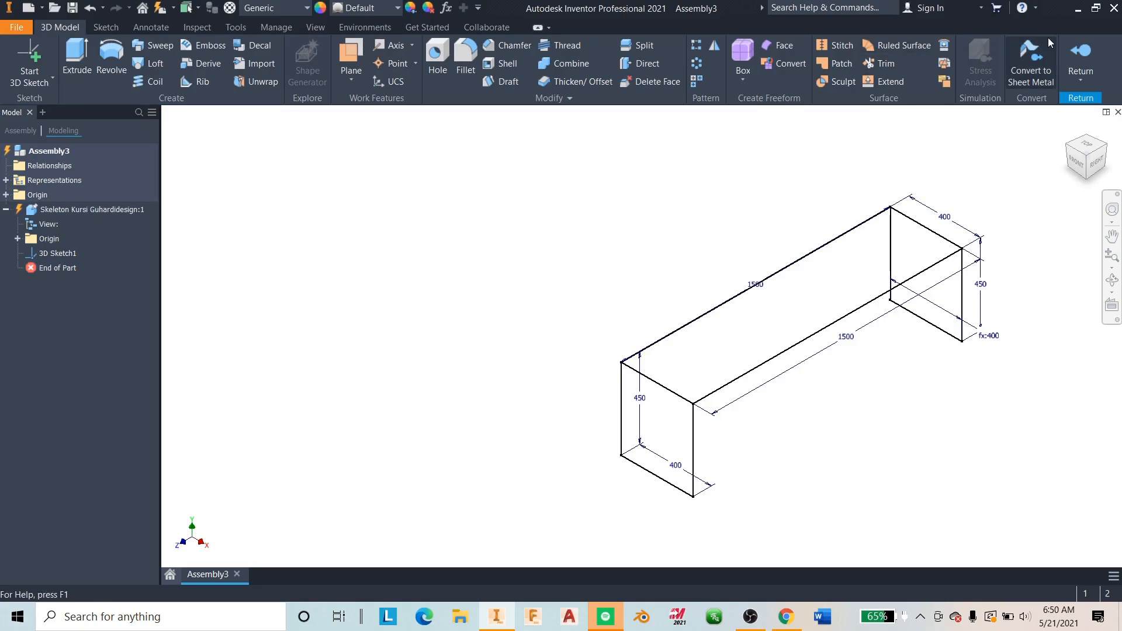
{"action": "left_click", "coordinate": [1079, 58]}
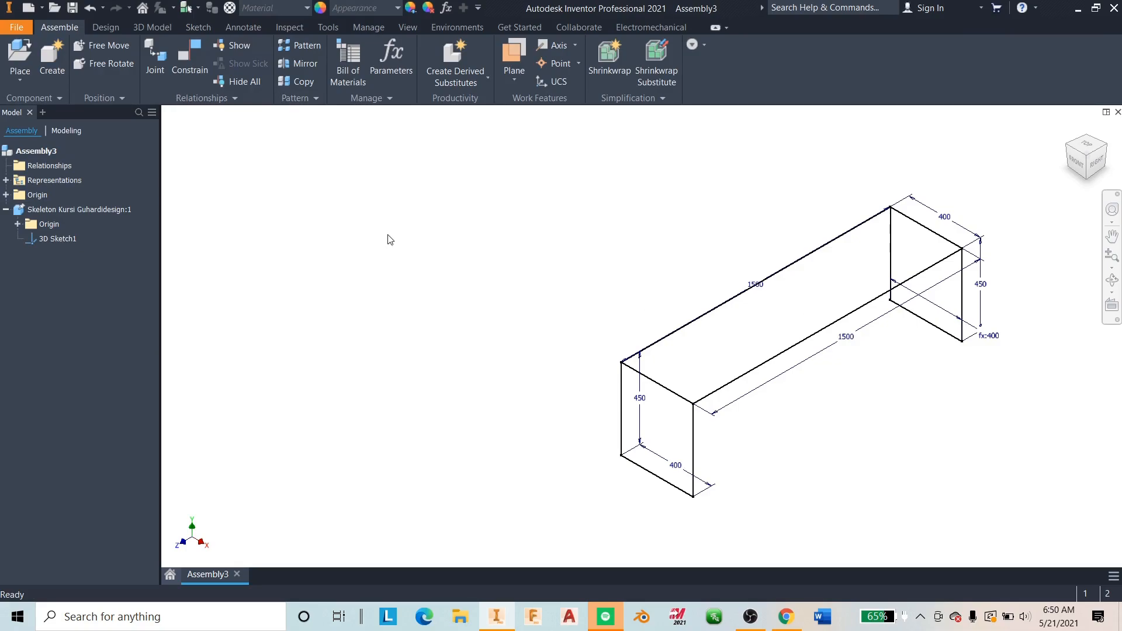
- Save the assembly as Kusi Taman in the Go Car folder, including the skeleton part
{"action": "key", "text": "ctrl+s"}
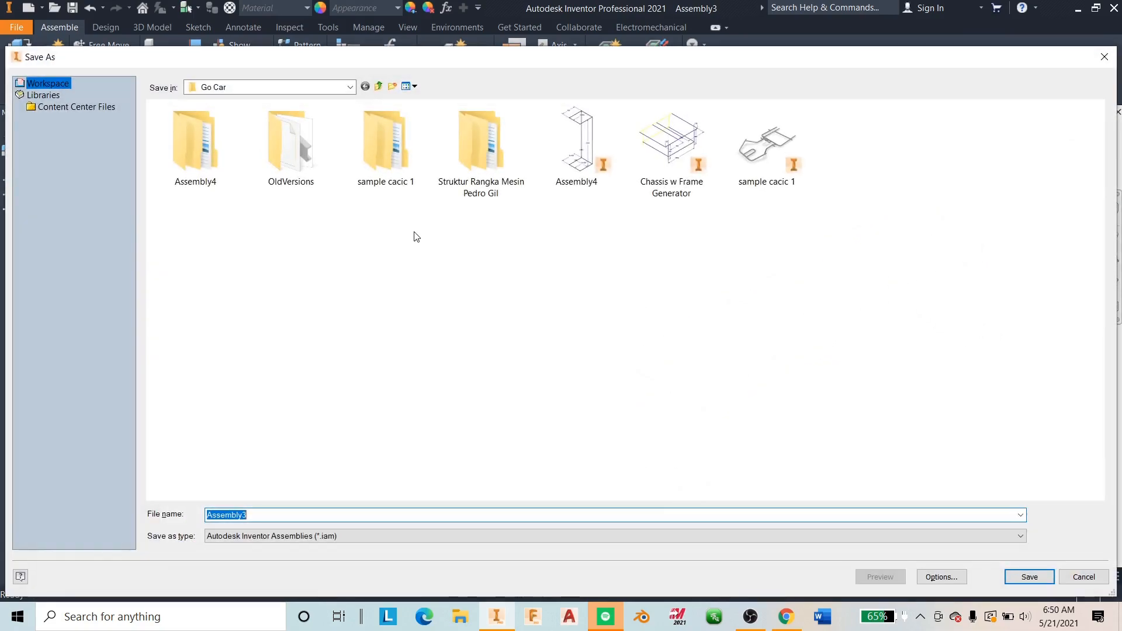
{"action": "key", "text": "Caps_Lock"}
{"action": "type", "text": "K"}
{"action": "key", "text": "Caps_Lock"}
{"action": "type", "text": "u"}
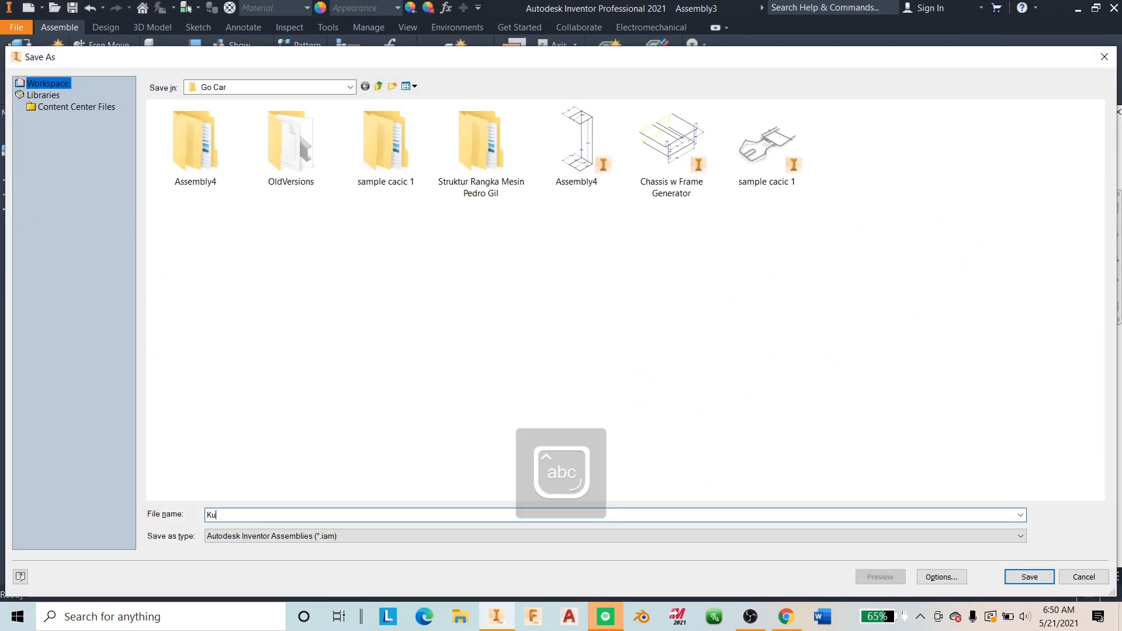
{"action": "type", "text": "si Taman"}
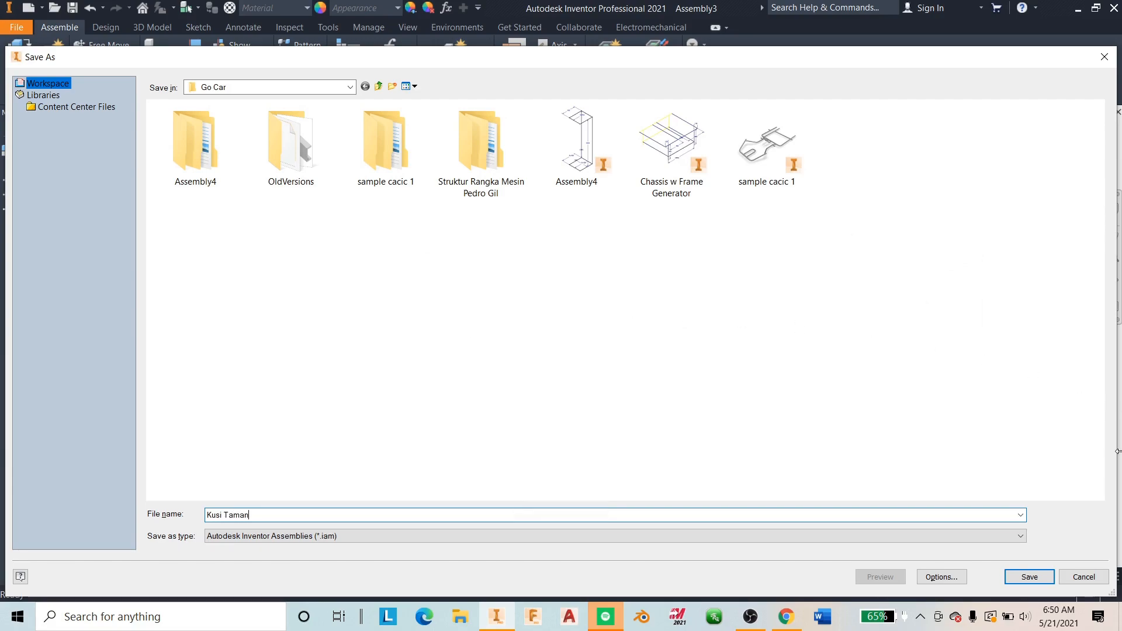
{"action": "left_click", "coordinate": [1029, 577]}
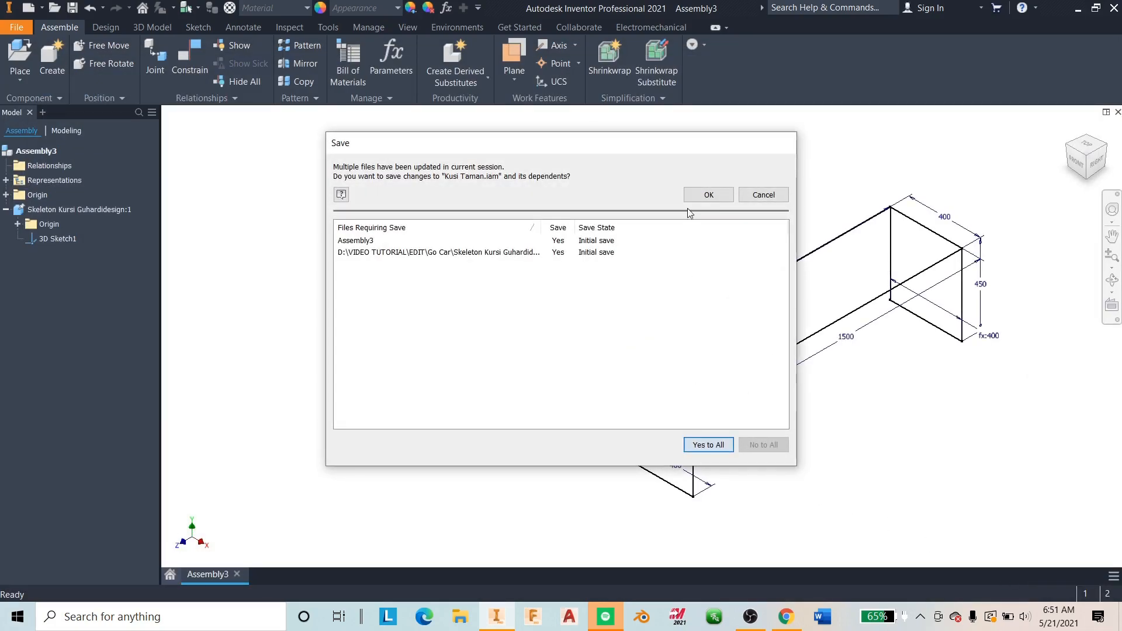
{"action": "left_click", "coordinate": [703, 194]}
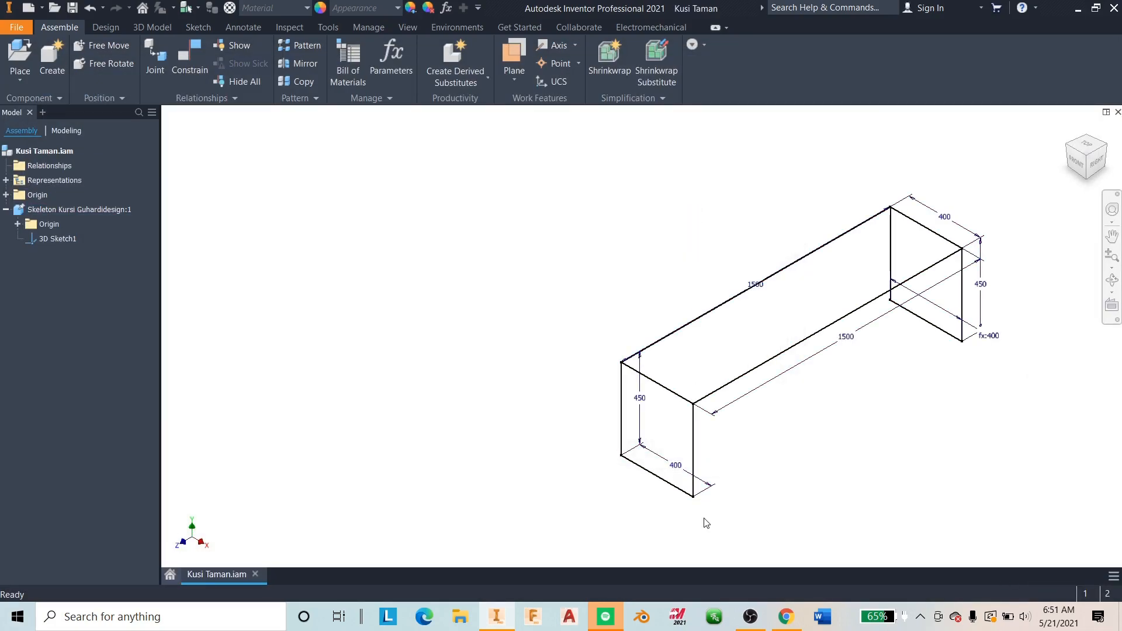
- Start Insert Frame with Square/Rectangular Tubes as category, ISO as standard and ISO 10799-2 (Square) as family
{"action": "middle_click_drag", "start_coordinate": [897, 371], "coordinate": [729, 380]}
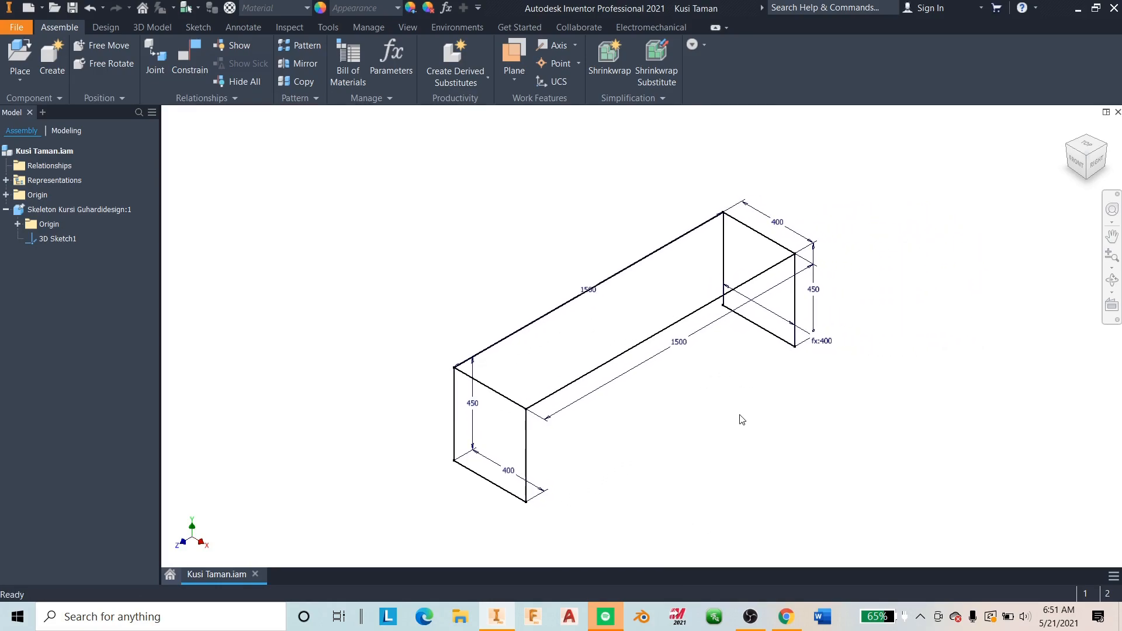
{"action": "left_click", "coordinate": [105, 27]}
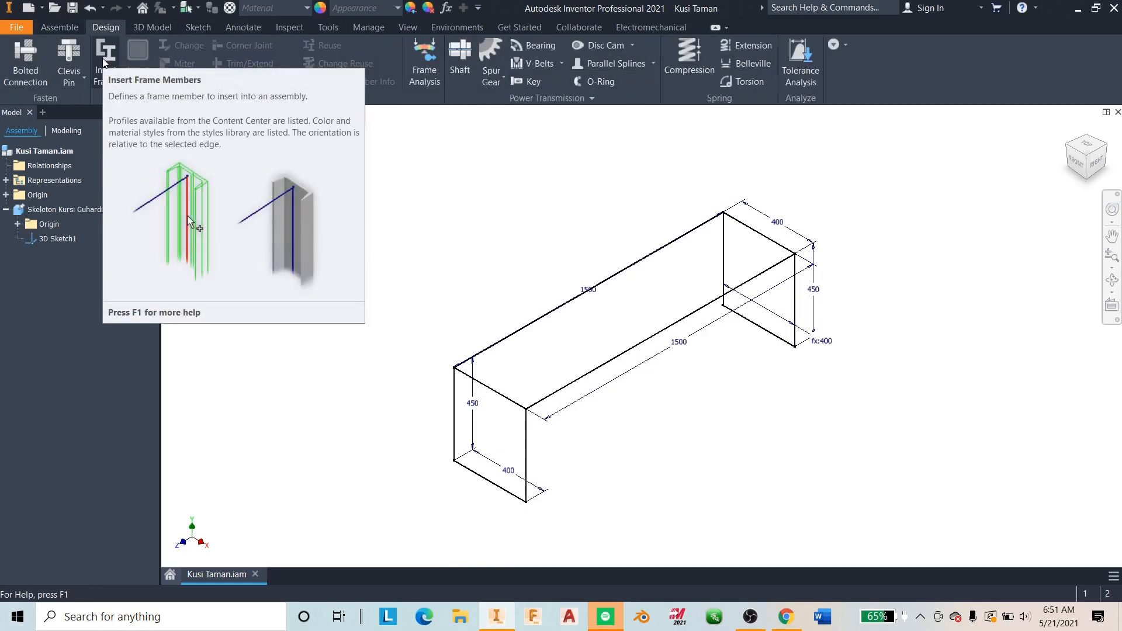
{"action": "left_click", "coordinate": [103, 58]}
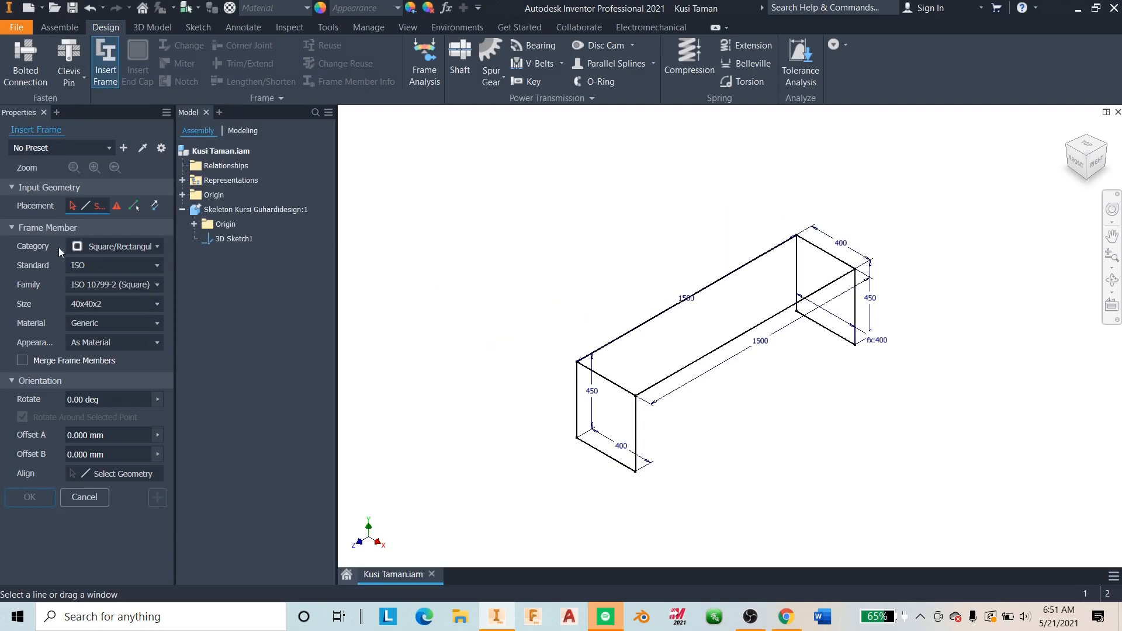
{"action": "left_click", "coordinate": [124, 245]}
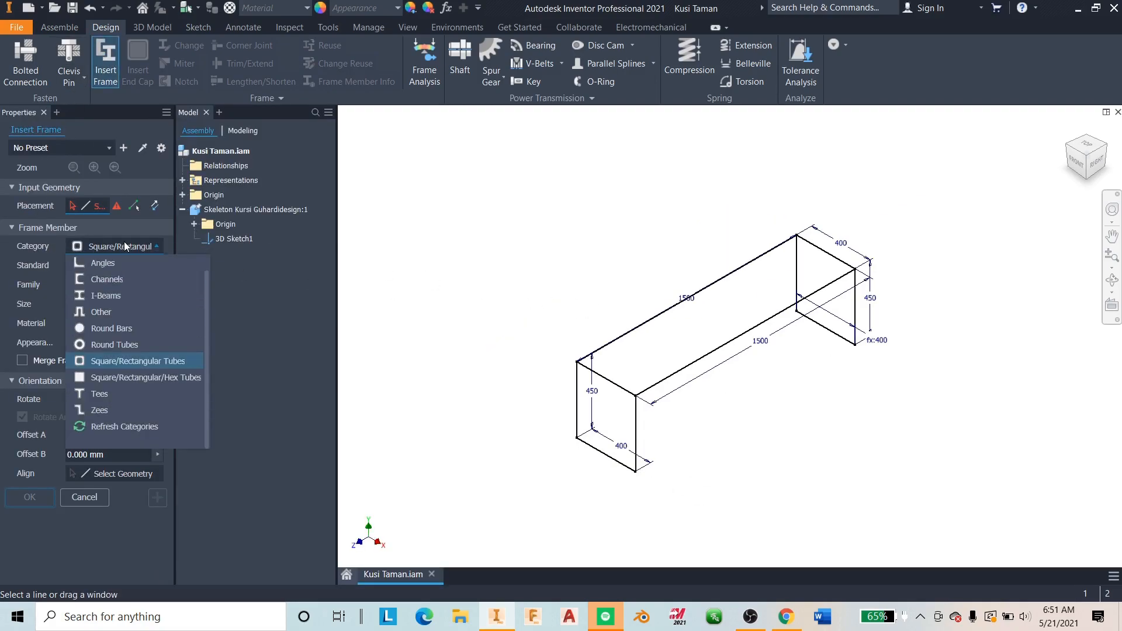
{"action": "left_click", "coordinate": [118, 364]}
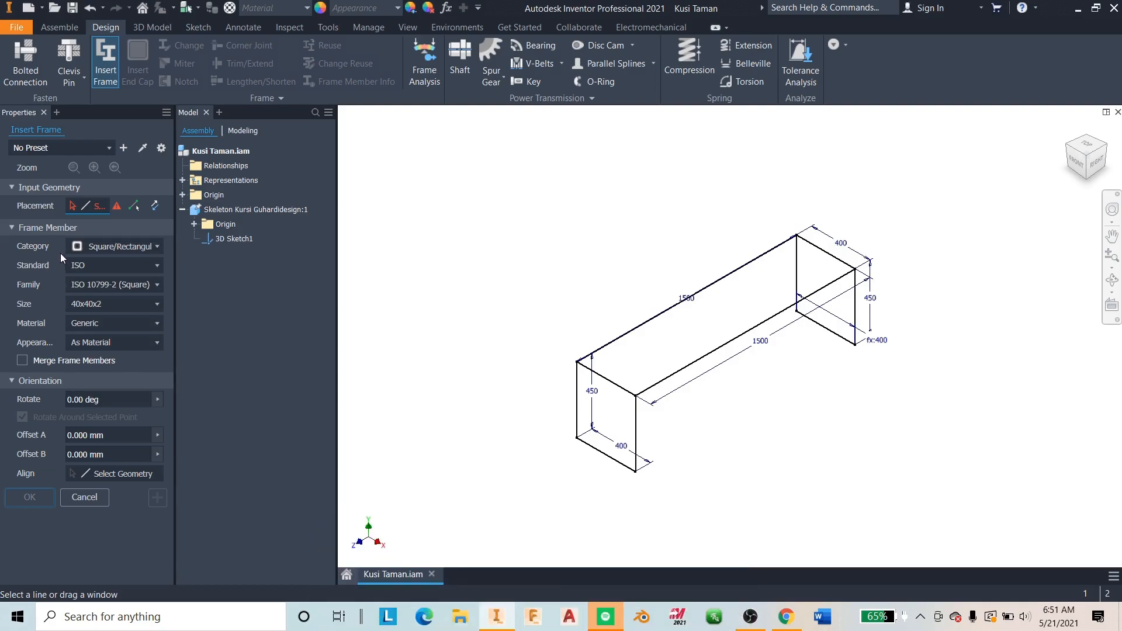
{"action": "left_click", "coordinate": [114, 263]}
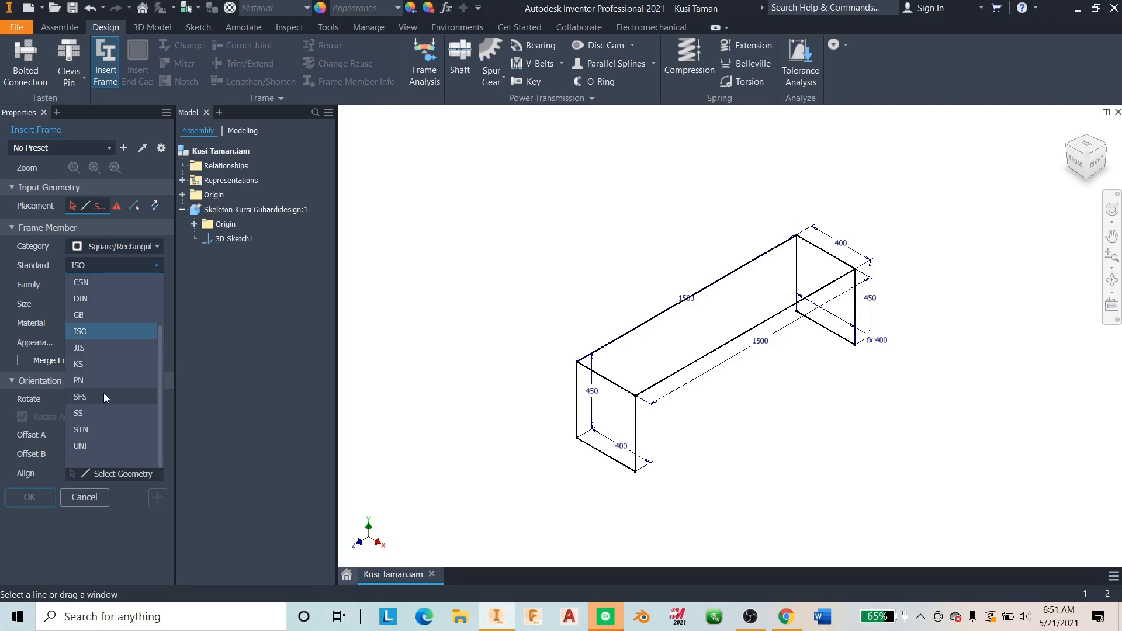
{"action": "left_click", "coordinate": [105, 331]}
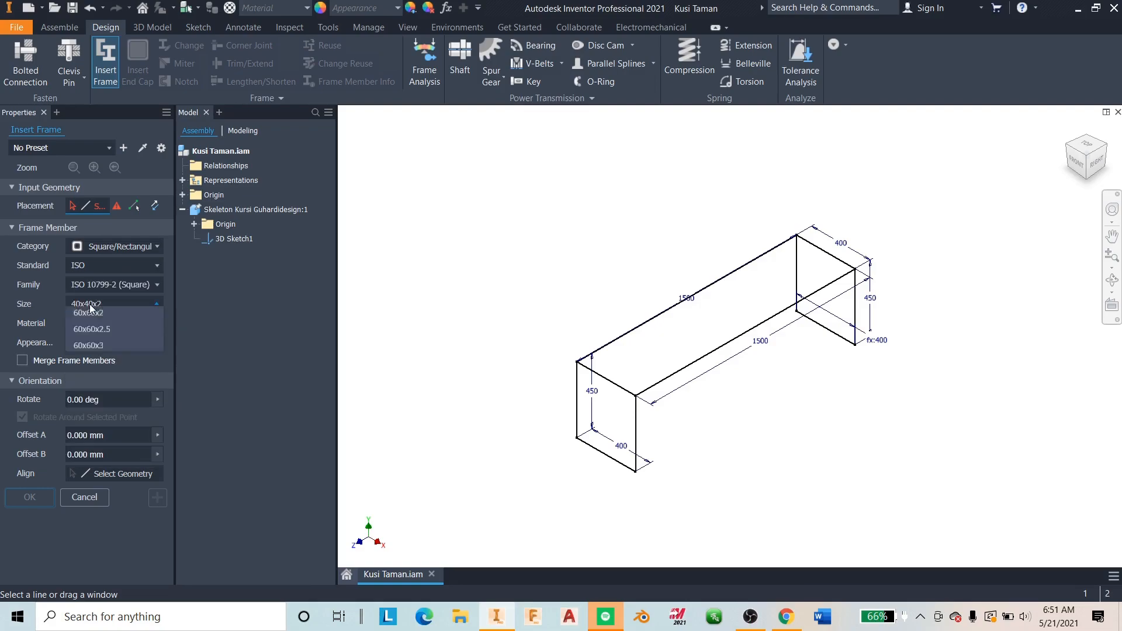
{"action": "left_click", "coordinate": [112, 283]}
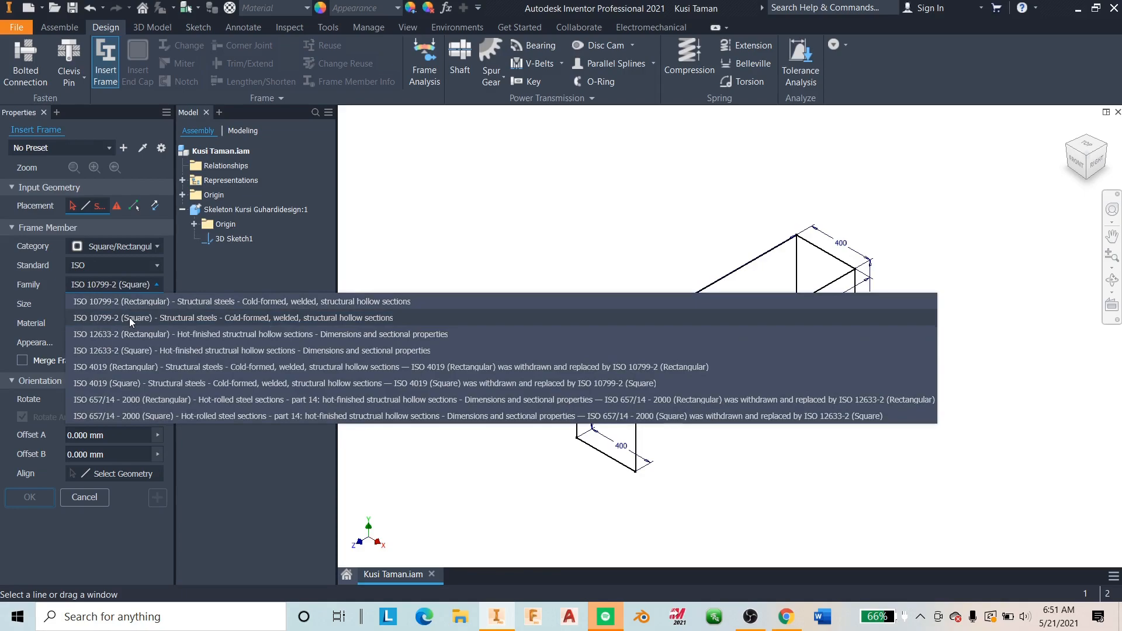
{"action": "left_click", "coordinate": [128, 317]}
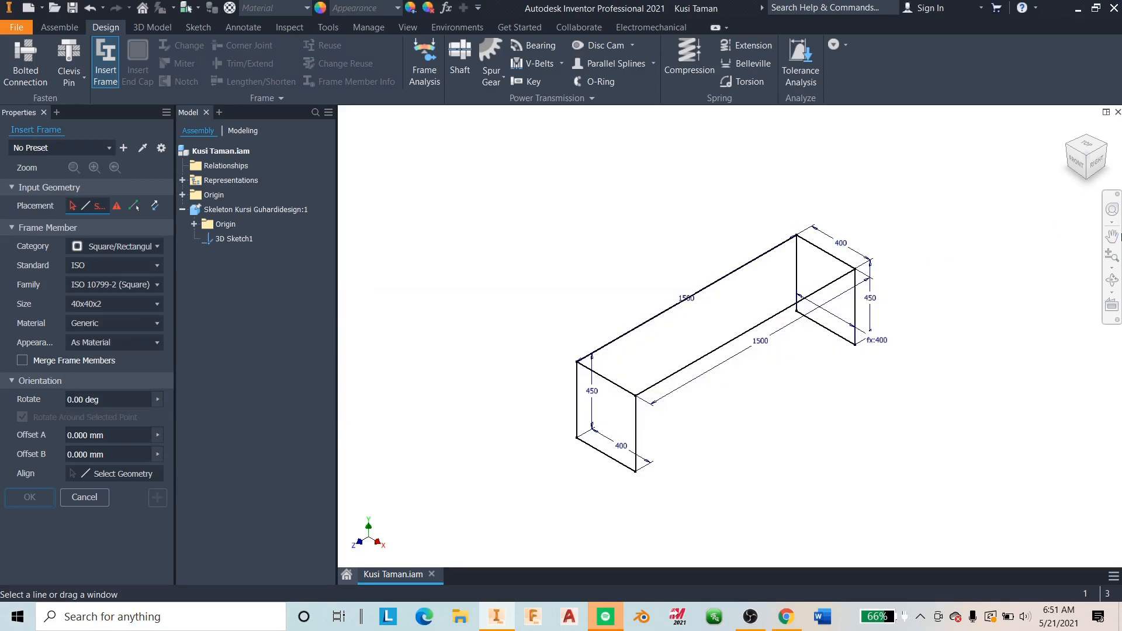
- Set the frame member's size to 40x40x2 and its material to Iron, Gray
{"action": "left_click", "coordinate": [1111, 255]}
{"action": "left_click_drag", "start_coordinate": [976, 280], "coordinate": [972, 294]}
{"action": "key", "text": "Escape"}
{"action": "left_click", "coordinate": [92, 303]}
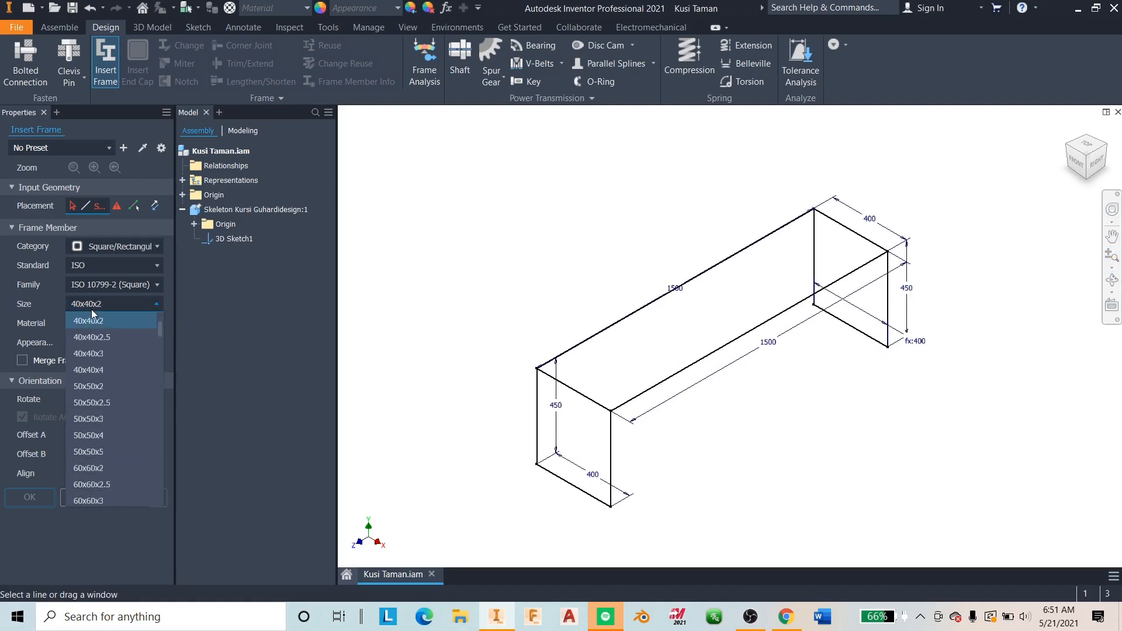
{"action": "left_click", "coordinate": [86, 320]}
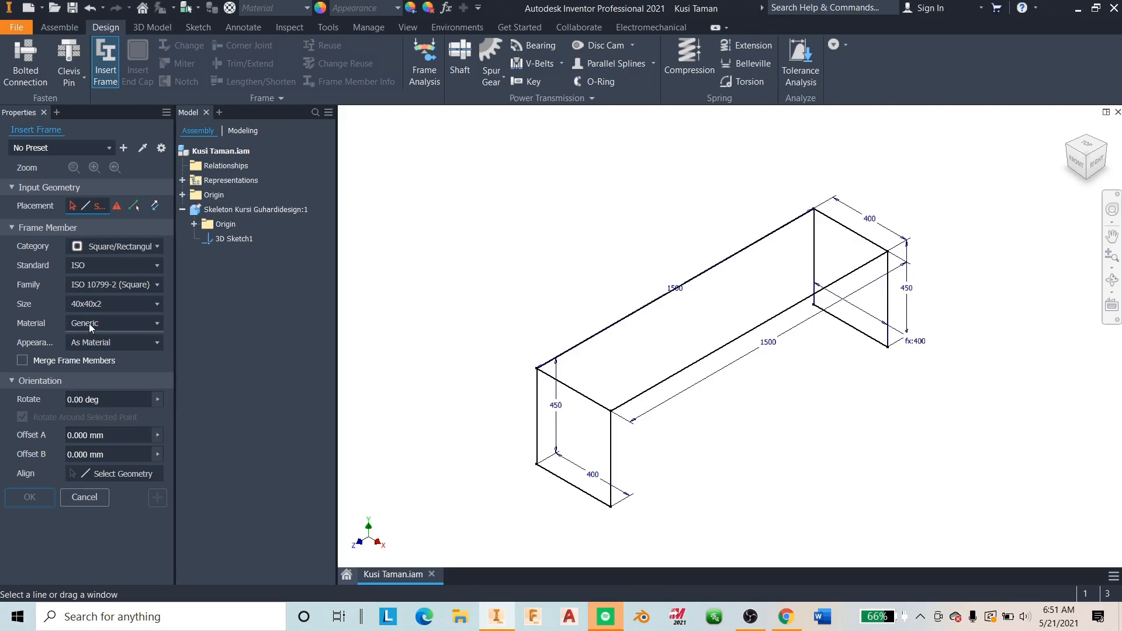
{"action": "left_click", "coordinate": [89, 323]}
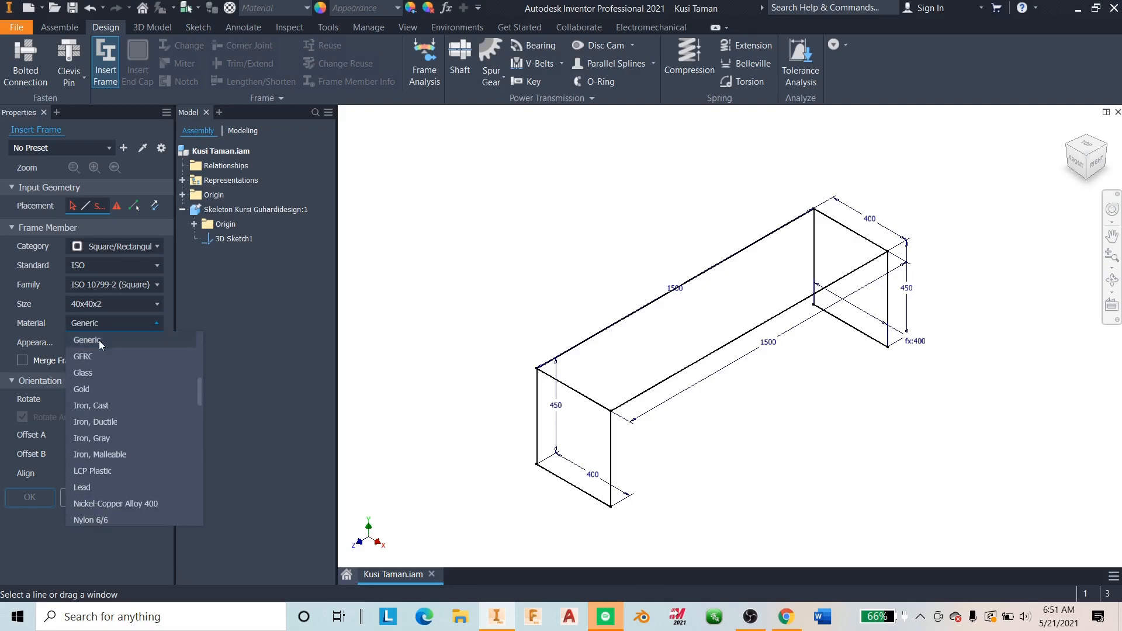
{"action": "left_click", "coordinate": [113, 437]}
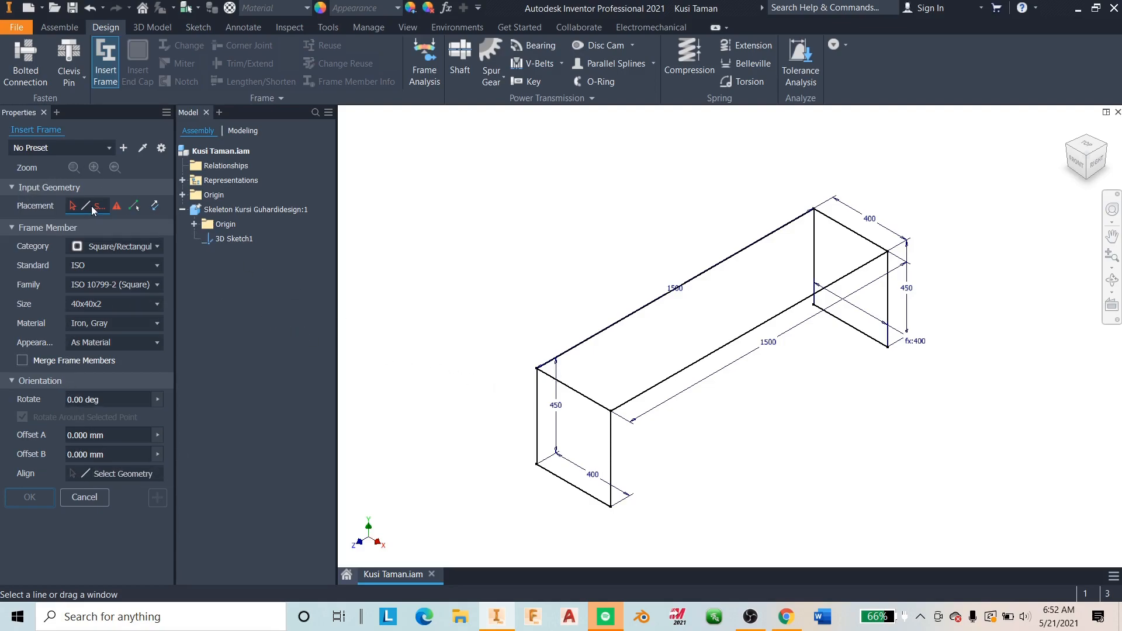
- Place a frame member on the near leg frame's lower 400 mm line, with its section above and inside the line
{"action": "left_click", "coordinate": [567, 481]}
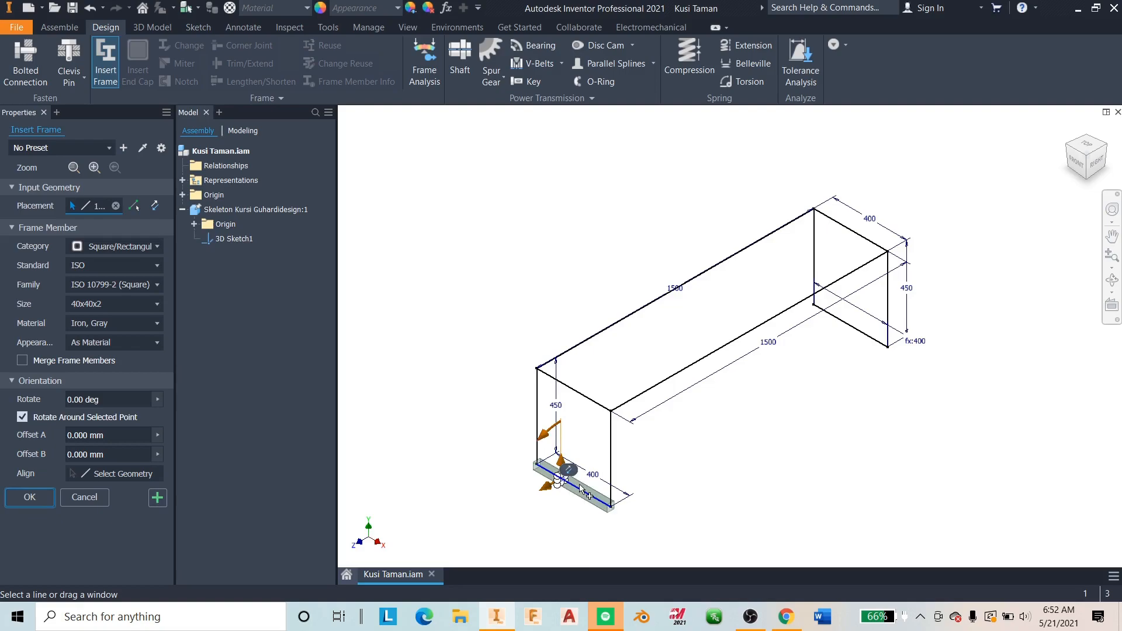
{"action": "middle_click_drag", "start_coordinate": [783, 411], "coordinate": [768, 364]}
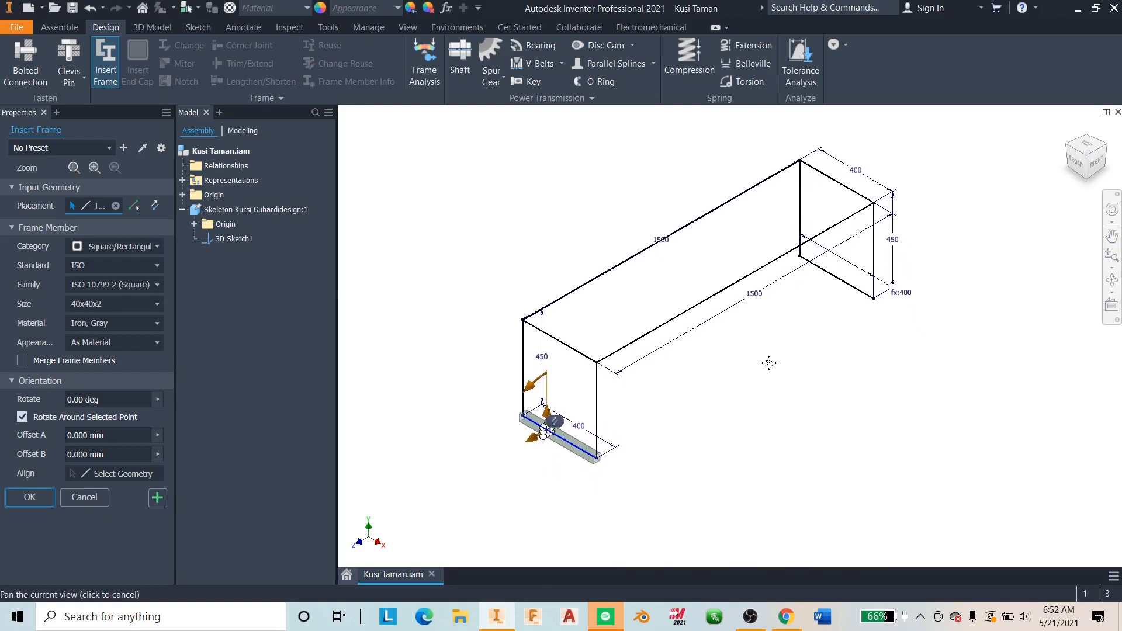
{"action": "scroll", "coordinate": [561, 436], "scroll_direction": "up", "scroll_amount": 2}
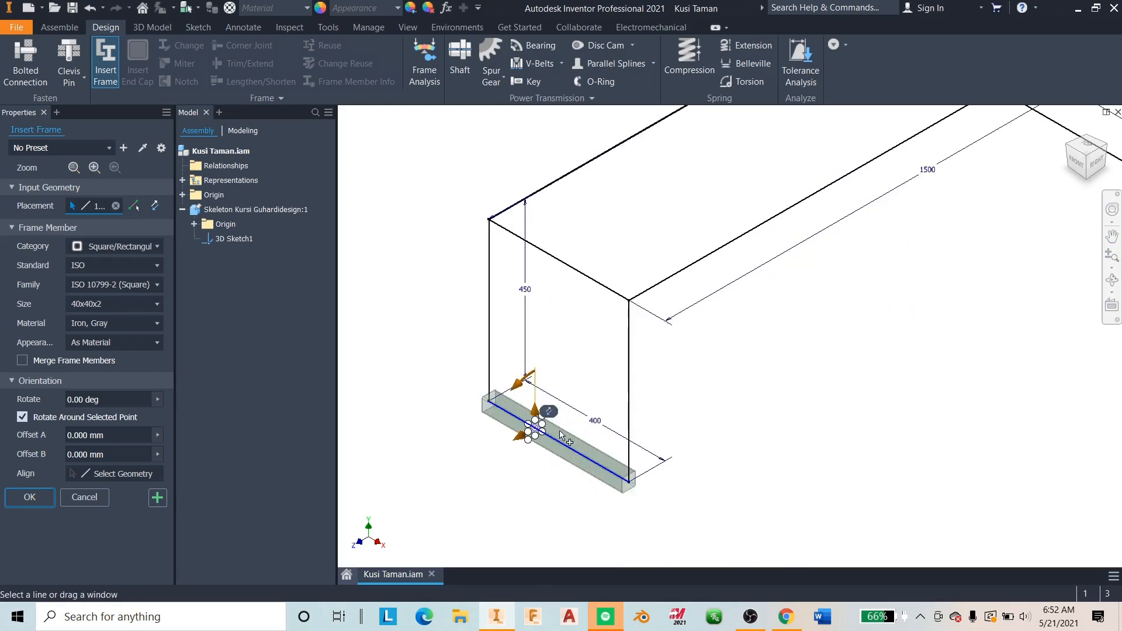
{"action": "left_click", "coordinate": [529, 439]}
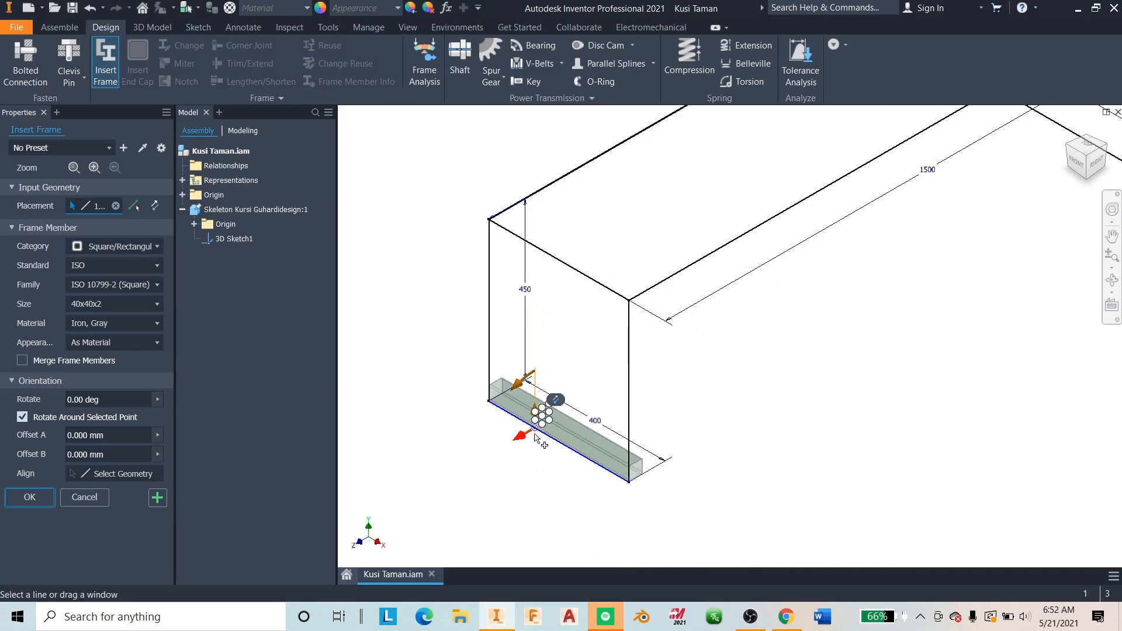
{"action": "scroll", "coordinate": [536, 433], "scroll_direction": "up", "scroll_amount": 2}
{"action": "scroll", "coordinate": [527, 439], "scroll_direction": "down", "scroll_amount": 2}
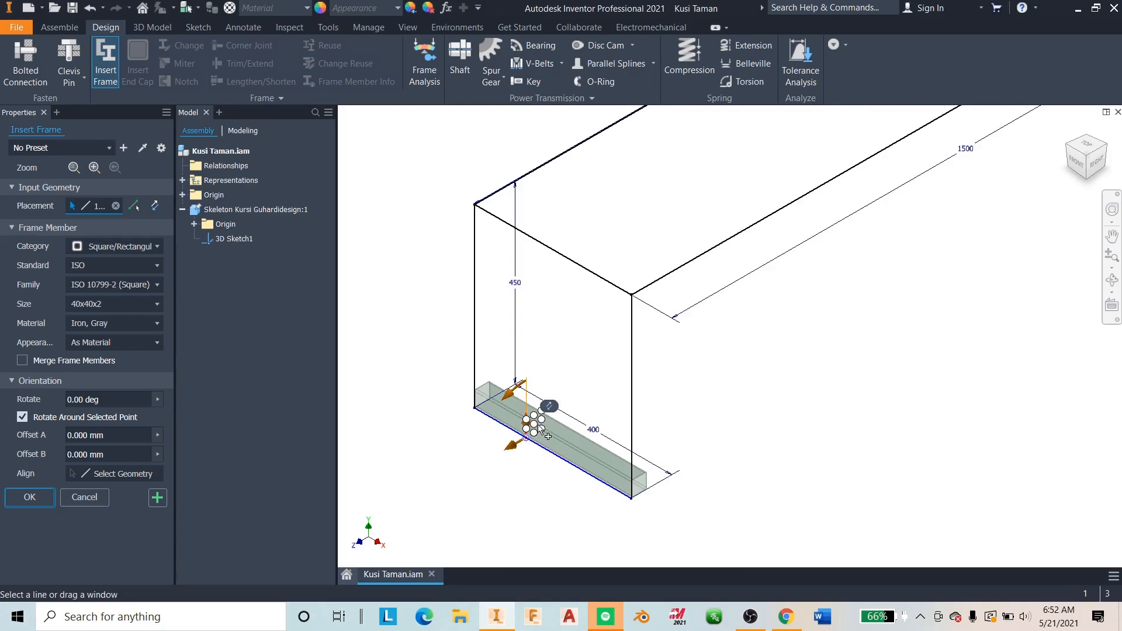
{"action": "scroll", "coordinate": [541, 429], "scroll_direction": "up", "scroll_amount": 2}
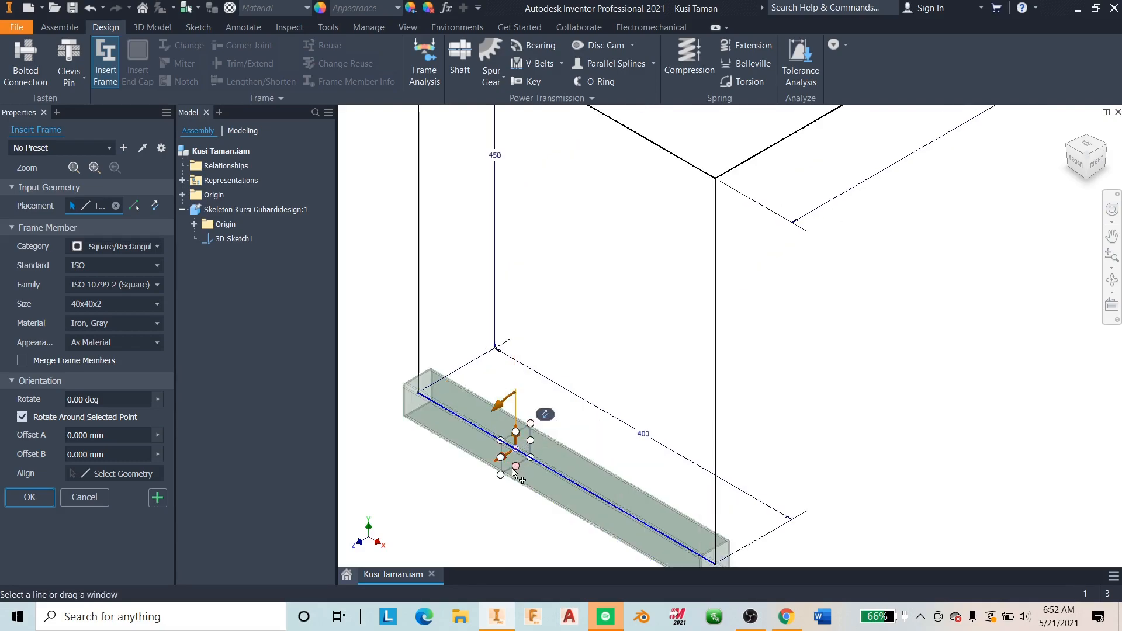
{"action": "scroll", "coordinate": [630, 470], "scroll_direction": "down", "scroll_amount": 1}
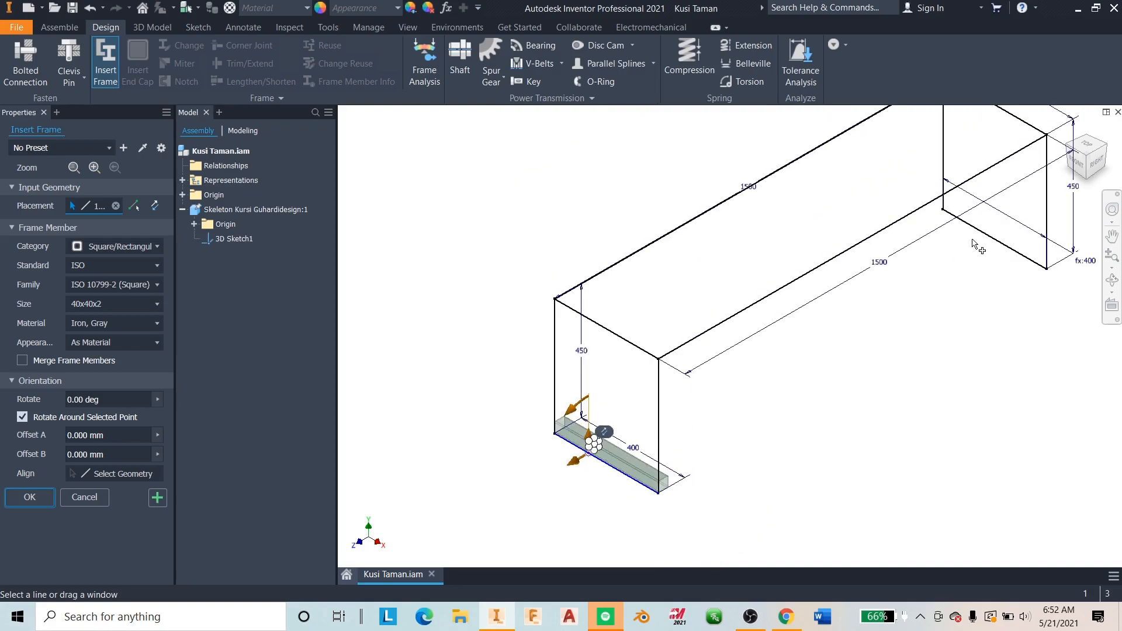
- Add a member on the far leg frame's lower 400 mm line and create both members, accepting the default frame, skeleton and member names
{"action": "scroll", "coordinate": [973, 248], "scroll_direction": "down", "scroll_amount": 2}
{"action": "left_click", "coordinate": [888, 324]}
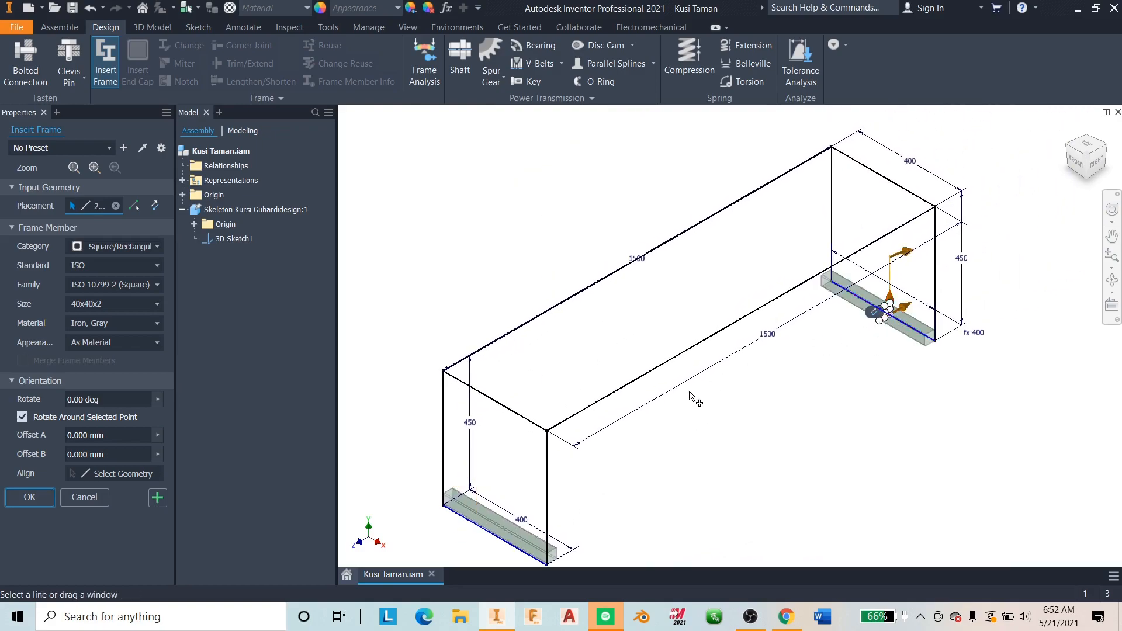
{"action": "scroll", "coordinate": [695, 397], "scroll_direction": "down", "scroll_amount": 2}
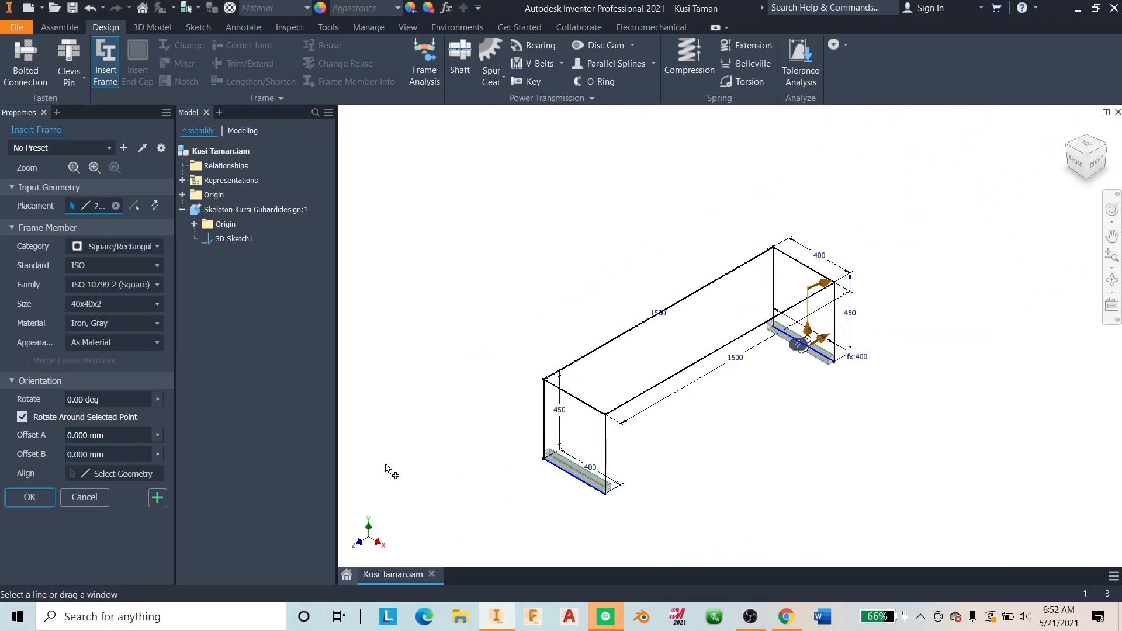
{"action": "left_click", "coordinate": [157, 499]}
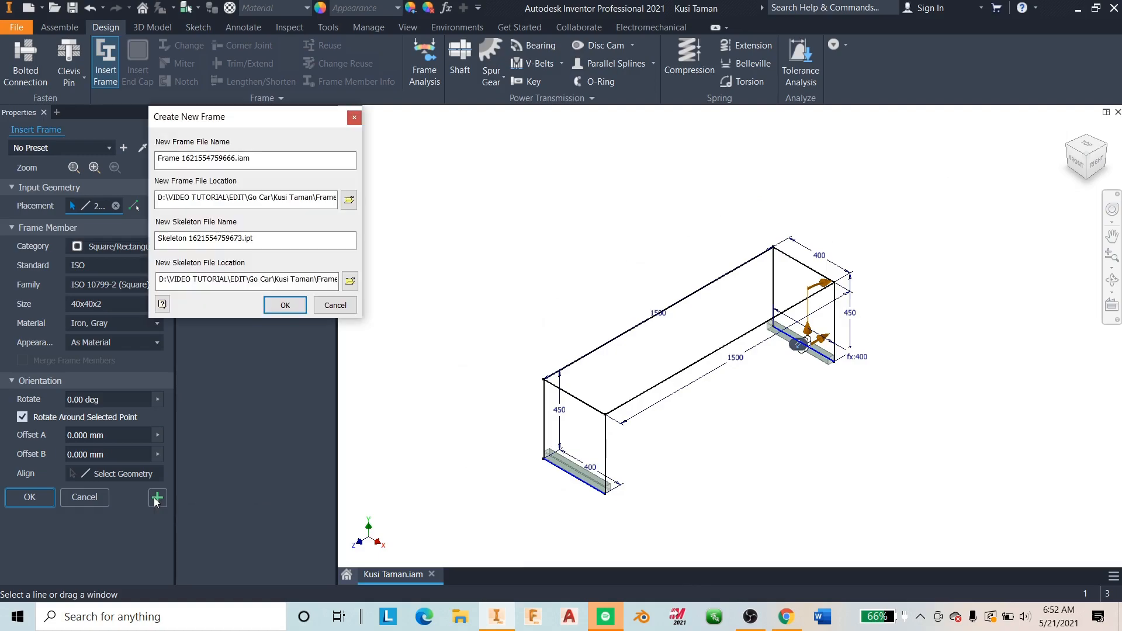
{"action": "left_click", "coordinate": [285, 307]}
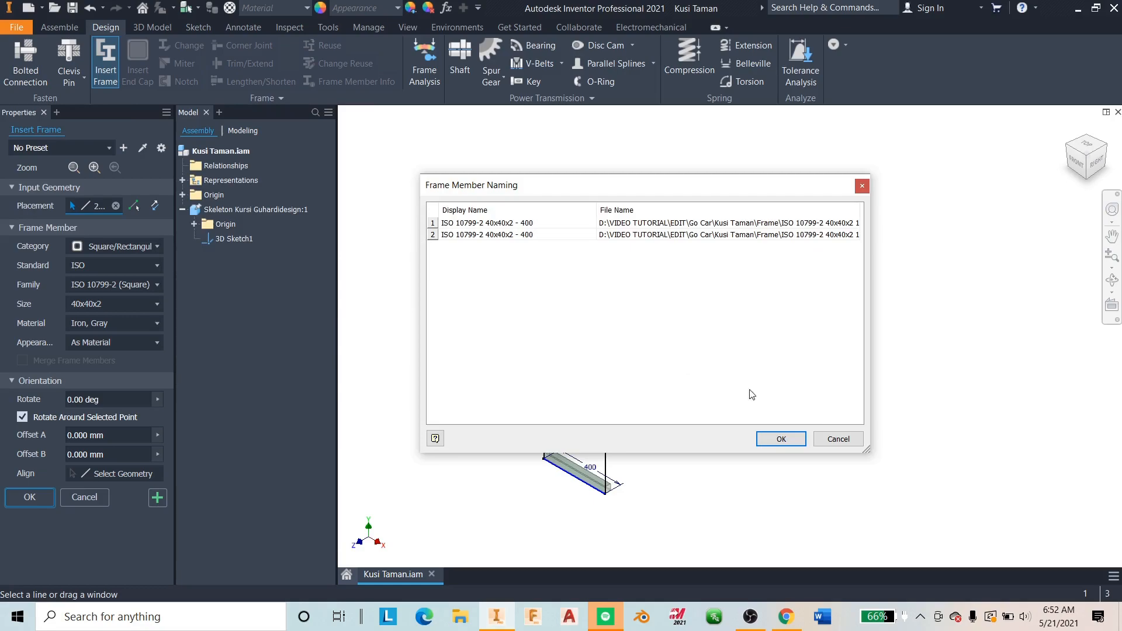
{"action": "left_click", "coordinate": [780, 439]}
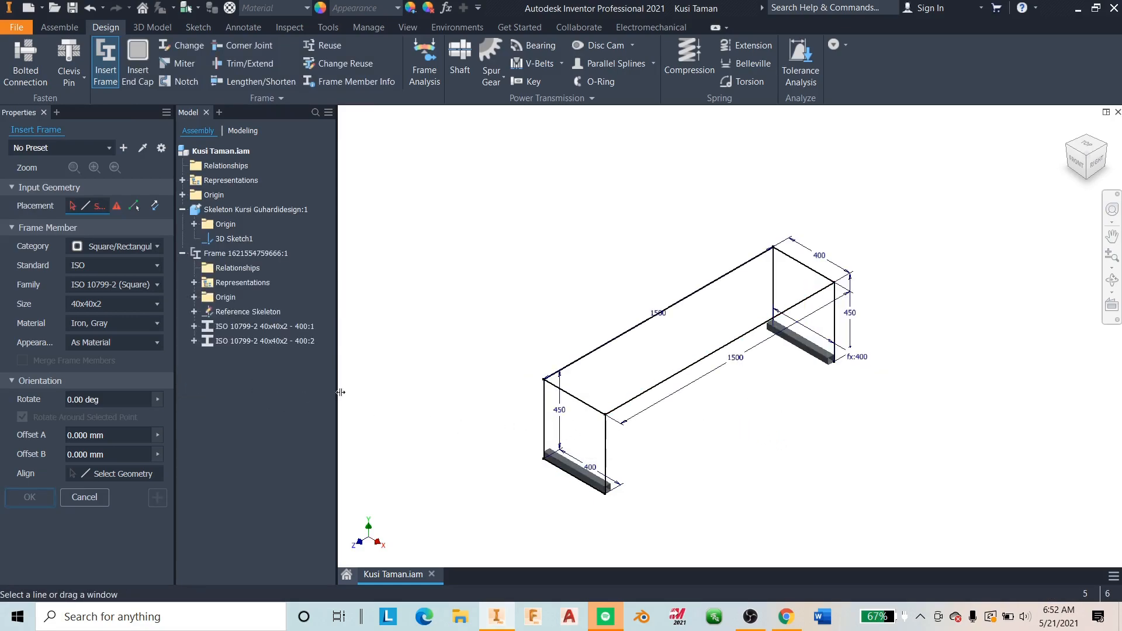
- Create an upright member on the near leg frame's left vertical line, aligned inside the skeleton, with the default member name
{"action": "scroll", "coordinate": [533, 429], "scroll_direction": "up", "scroll_amount": 3}
{"action": "left_click", "coordinate": [527, 432]}
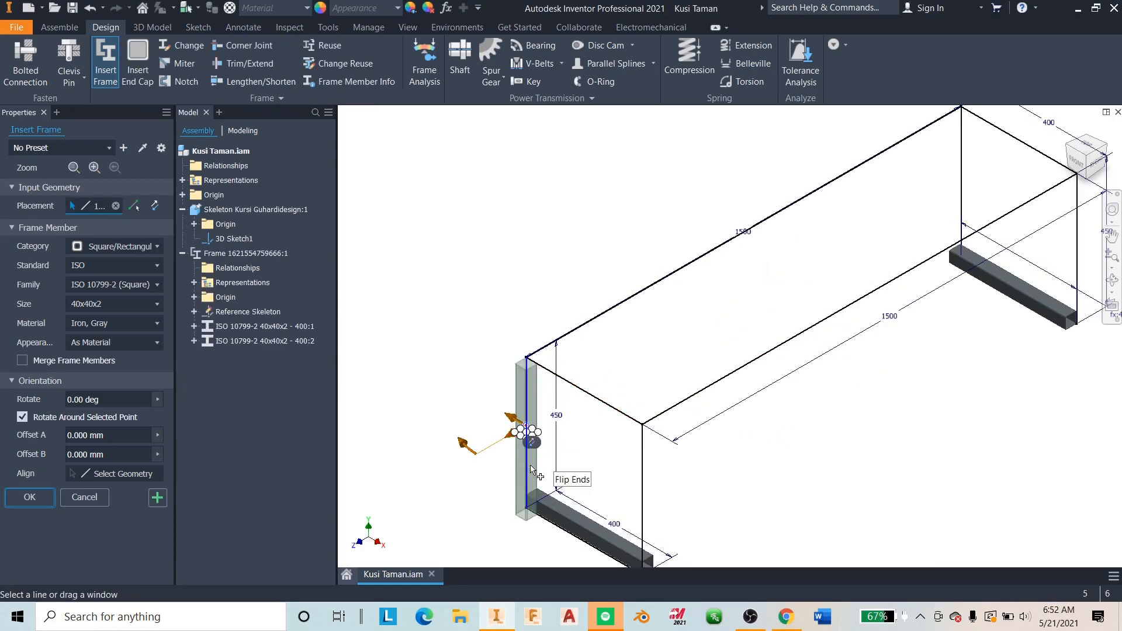
{"action": "scroll", "coordinate": [532, 444], "scroll_direction": "up", "scroll_amount": 3}
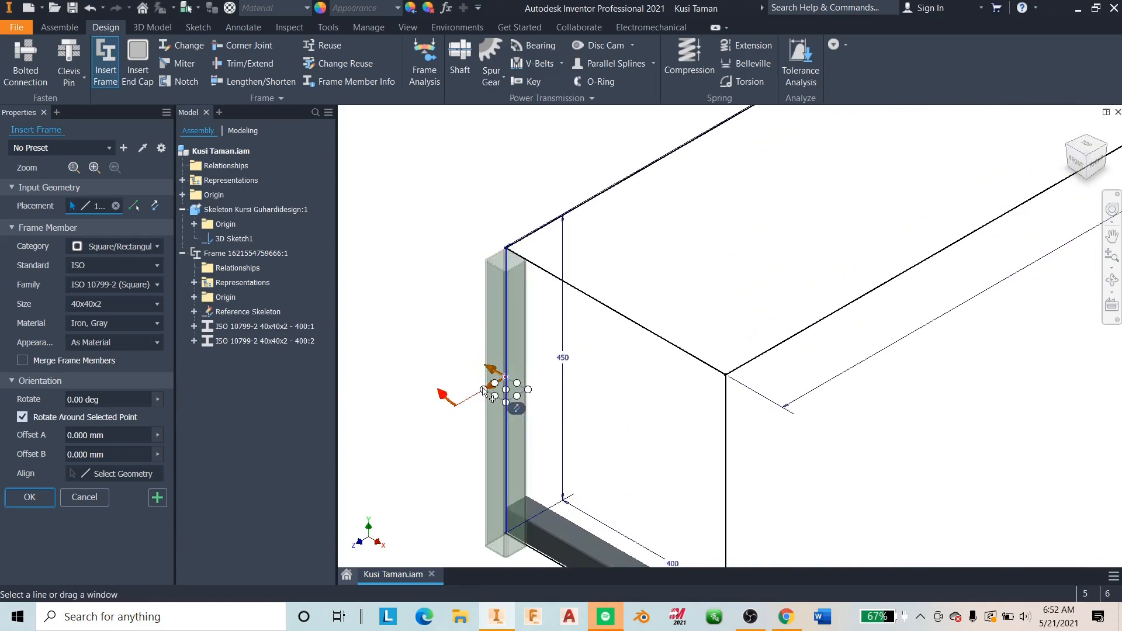
{"action": "scroll", "coordinate": [493, 391], "scroll_direction": "up", "scroll_amount": 3}
{"action": "scroll", "coordinate": [493, 390], "scroll_direction": "up", "scroll_amount": 2}
{"action": "scroll", "coordinate": [492, 391], "scroll_direction": "down", "scroll_amount": 10}
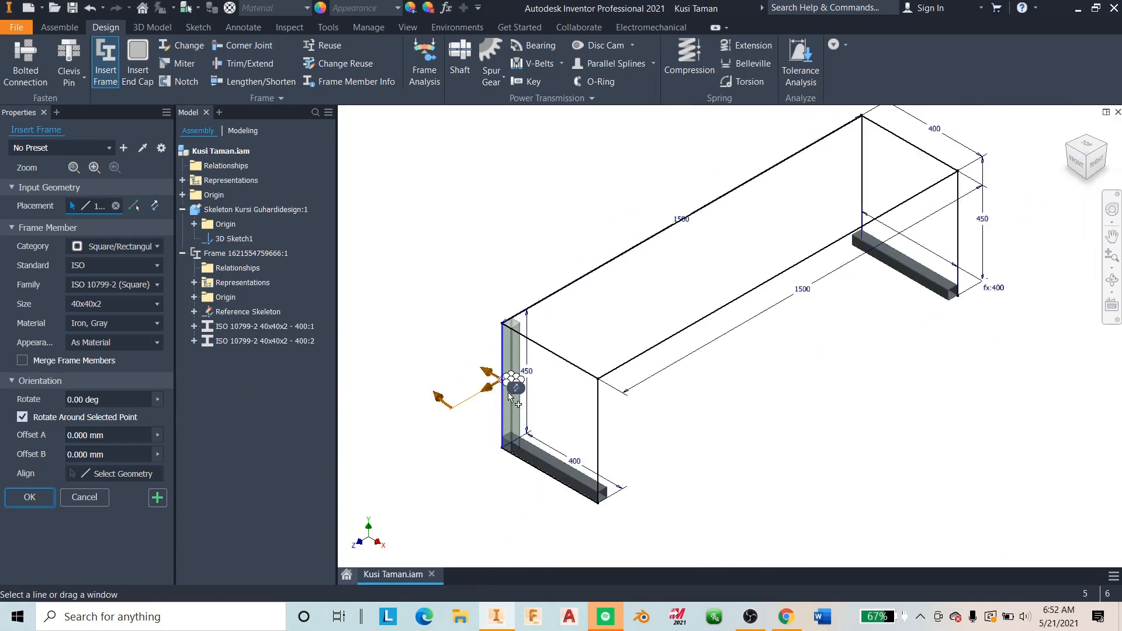
{"action": "scroll", "coordinate": [597, 448], "scroll_direction": "up", "scroll_amount": 4}
{"action": "scroll", "coordinate": [598, 448], "scroll_direction": "down", "scroll_amount": 3}
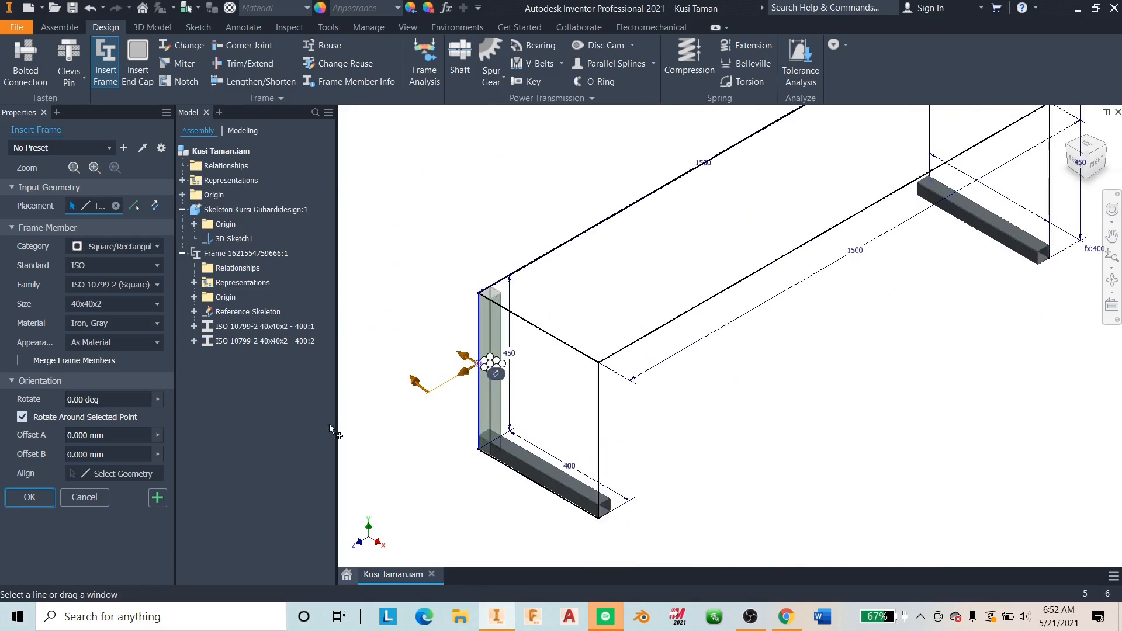
{"action": "left_click", "coordinate": [161, 499]}
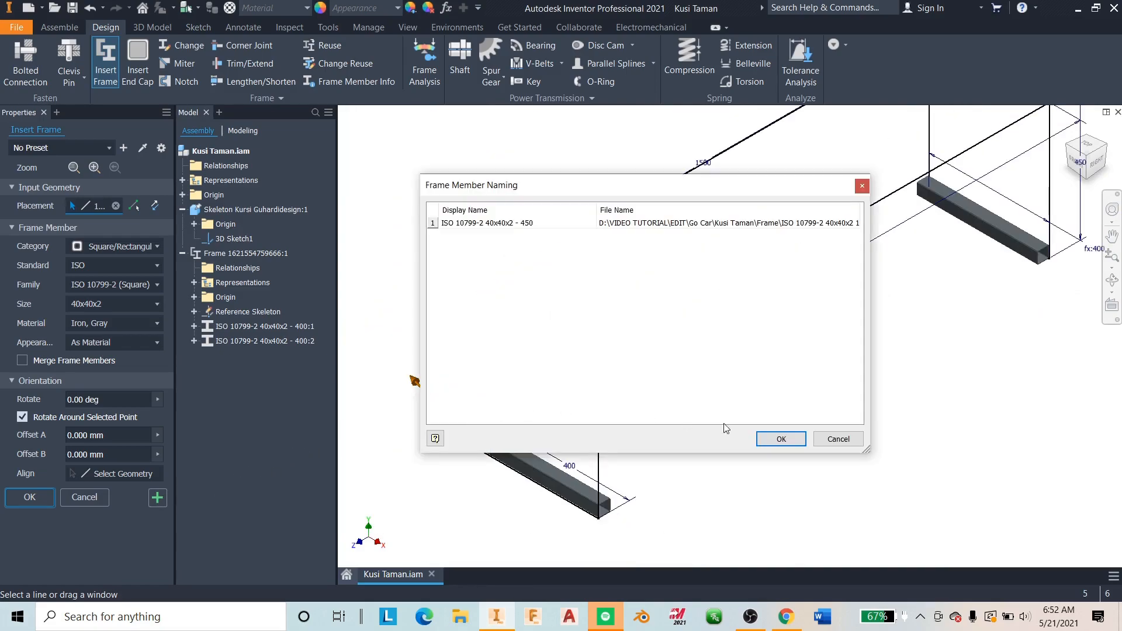
{"action": "left_click", "coordinate": [800, 442]}
- Select the near leg frame's right vertical line and align the tube section to the inside of the skeleton
{"action": "left_click", "coordinate": [600, 477]}
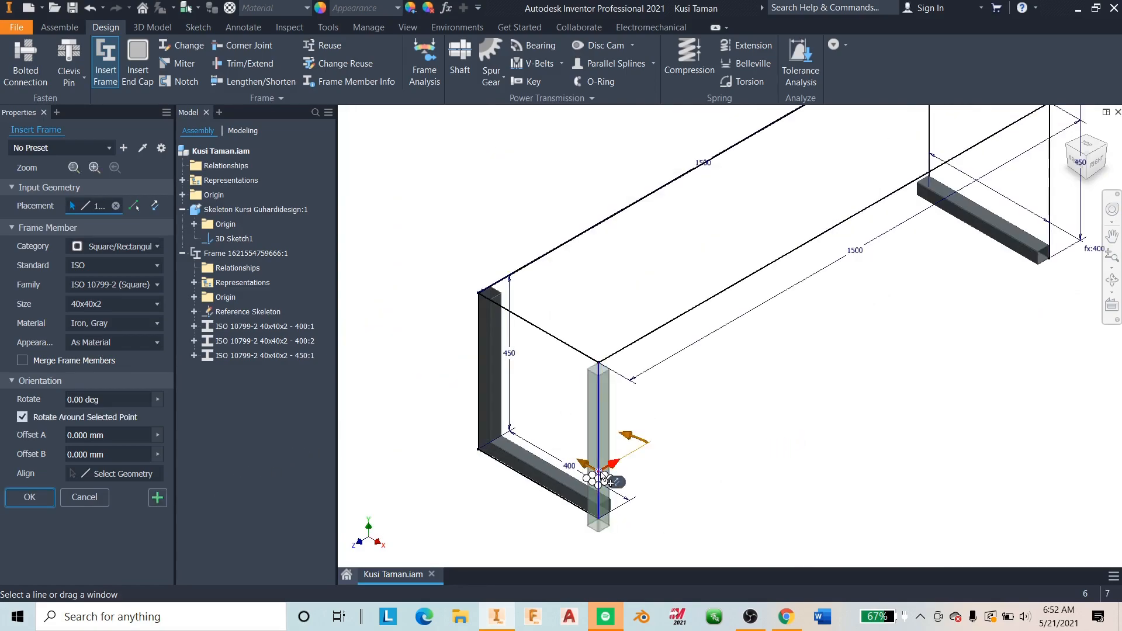
{"action": "scroll", "coordinate": [602, 478], "scroll_direction": "up", "scroll_amount": 3}
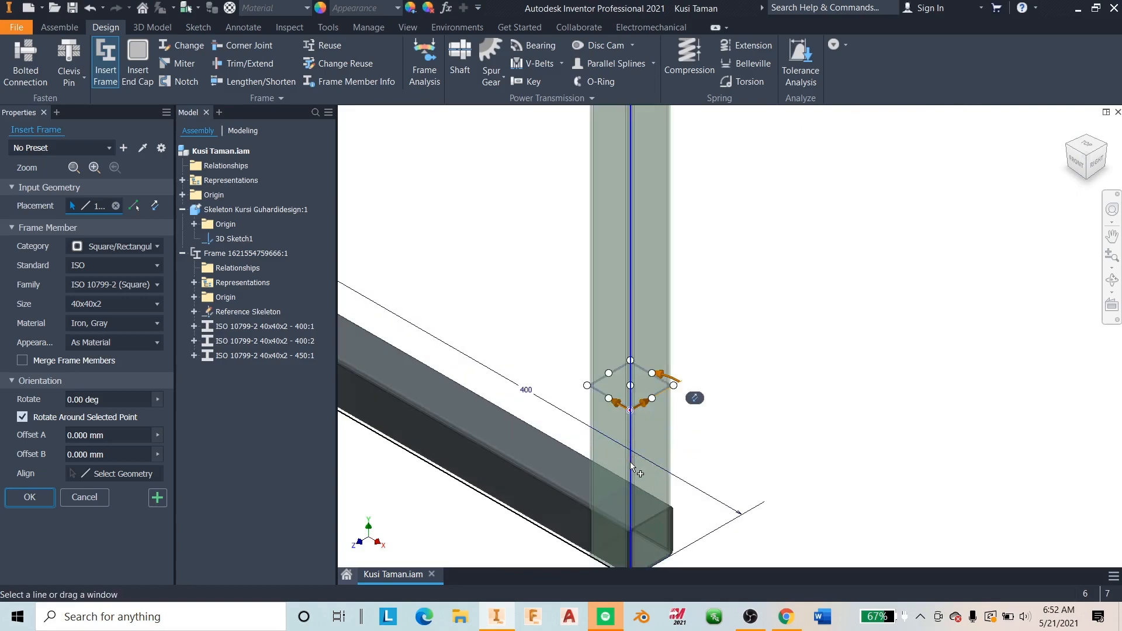
{"action": "scroll", "coordinate": [642, 456], "scroll_direction": "down", "scroll_amount": 5}
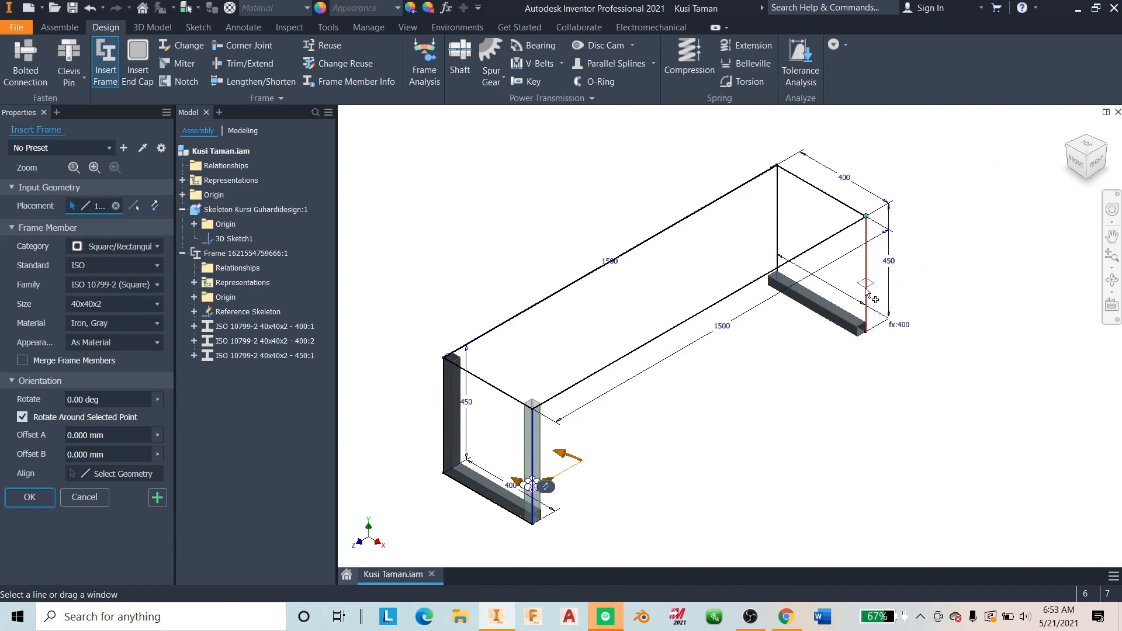
{"action": "left_click", "coordinate": [776, 239]}
{"action": "scroll", "coordinate": [774, 251], "scroll_direction": "up", "scroll_amount": 3}
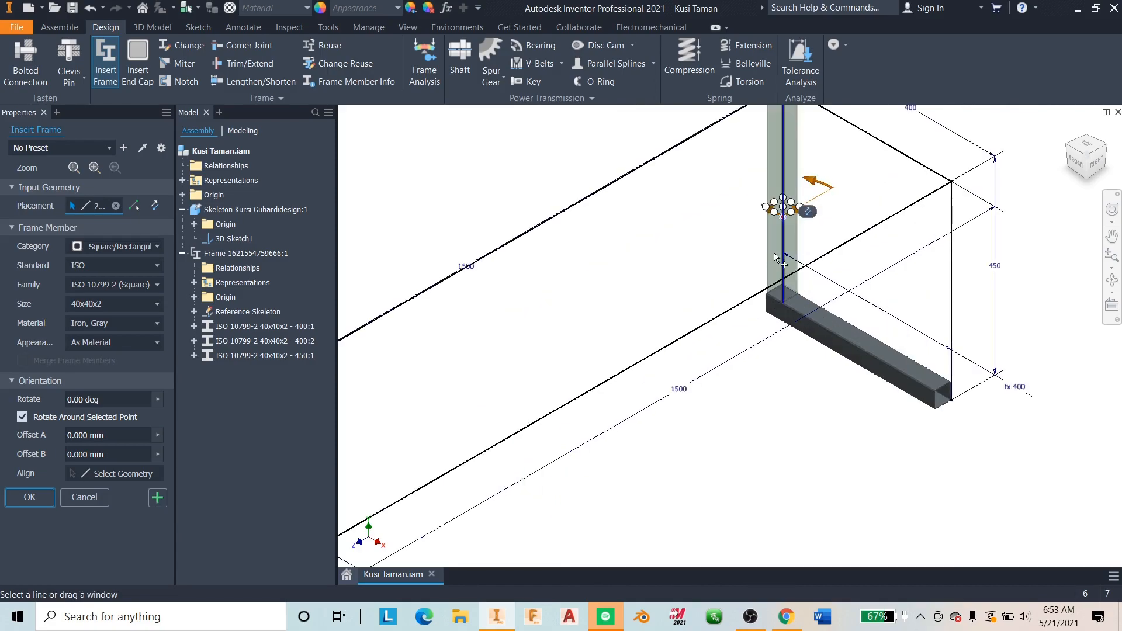
{"action": "scroll", "coordinate": [775, 258], "scroll_direction": "down", "scroll_amount": 3}
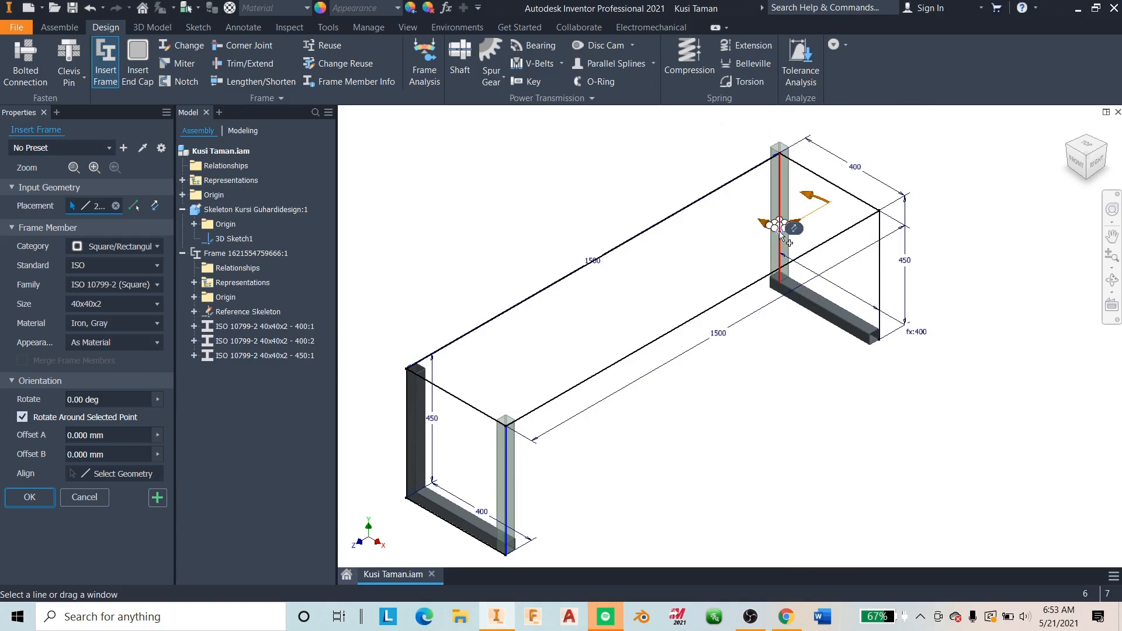
{"action": "left_click", "coordinate": [781, 234]}
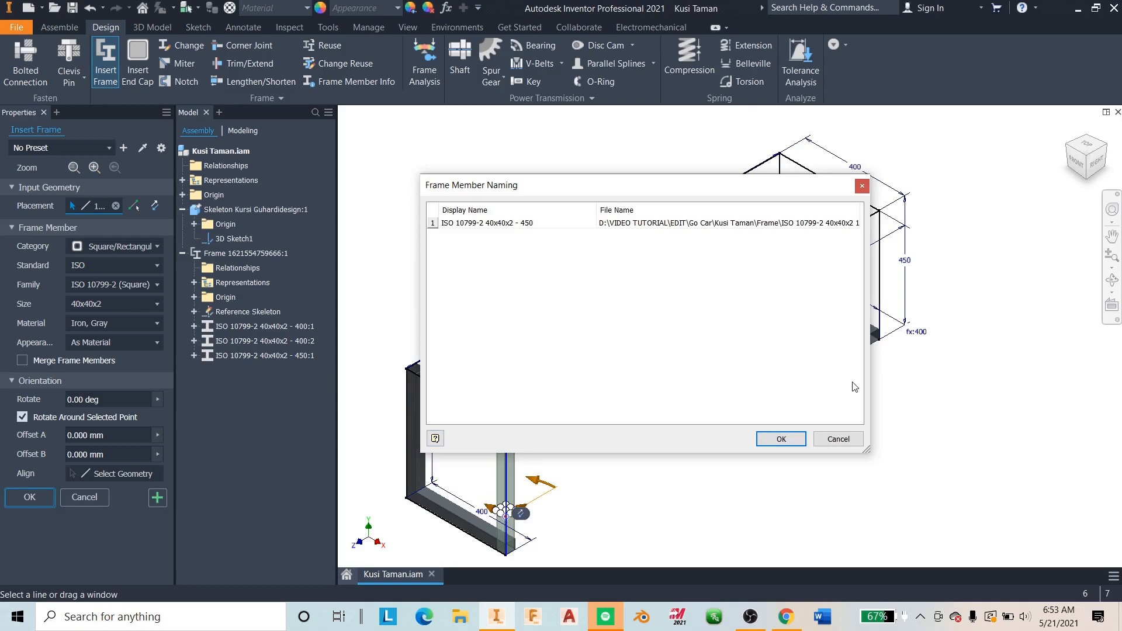
- Create the near frame's right upright, and add another on the far leg frame's right vertical line, aligned inside, both with default names
{"action": "left_click", "coordinate": [781, 439]}
{"action": "left_click", "coordinate": [878, 291]}
{"action": "scroll", "coordinate": [882, 286], "scroll_direction": "down", "scroll_amount": 5}
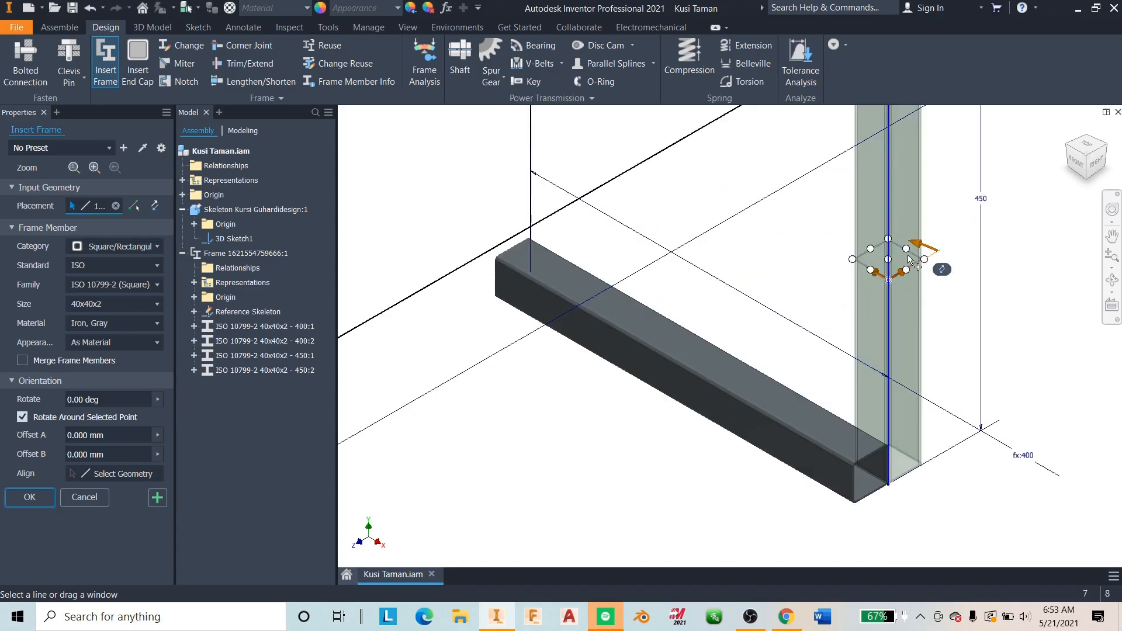
{"action": "scroll", "coordinate": [925, 261], "scroll_direction": "up", "scroll_amount": 3}
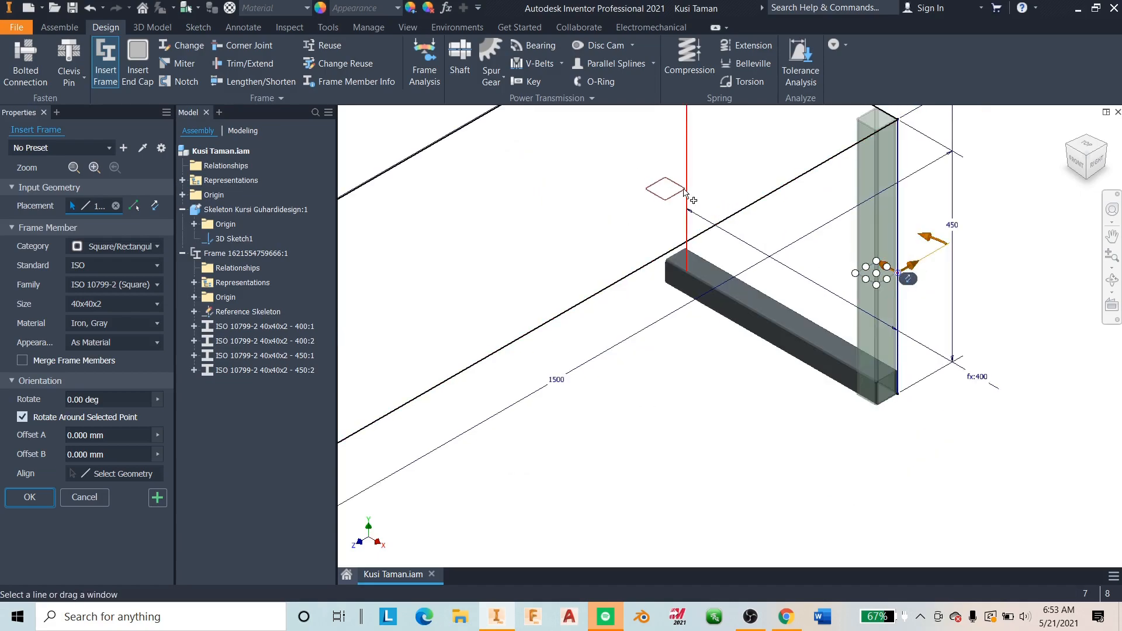
{"action": "left_click", "coordinate": [157, 498]}
{"action": "left_click", "coordinate": [794, 439]}
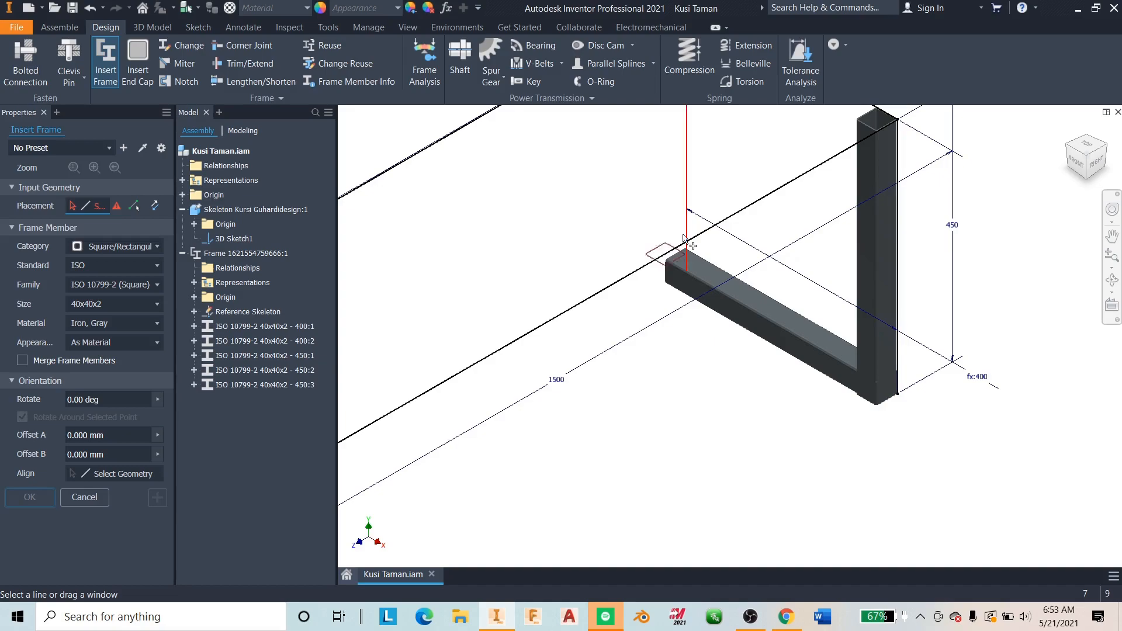
- Create the last upright on the far leg frame's left vertical line, aligned inside the skeleton, and finish inserting members
{"action": "left_click", "coordinate": [663, 207]}
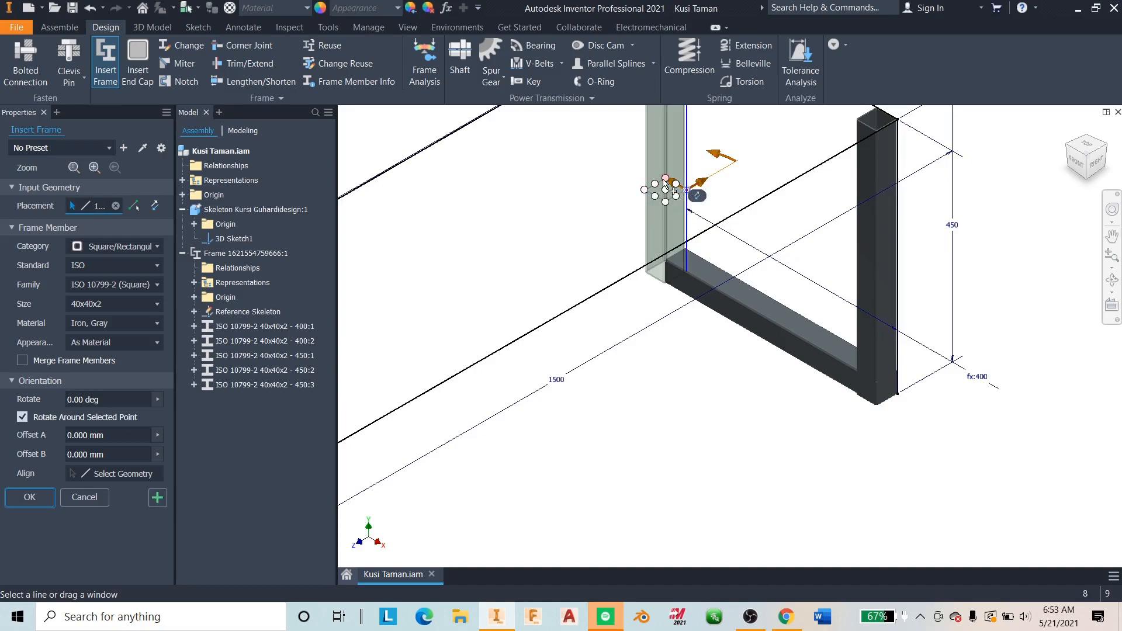
{"action": "left_click", "coordinate": [665, 179]}
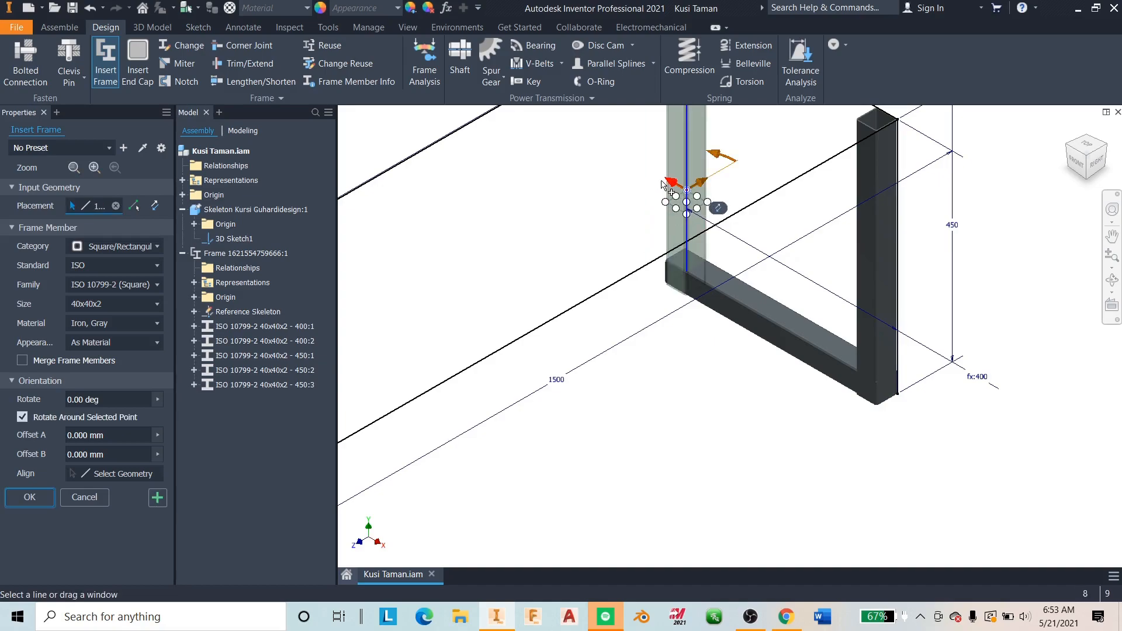
{"action": "left_click", "coordinate": [42, 504]}
{"action": "left_click", "coordinate": [794, 439]}
- Restart Insert Frame and place a member on the near leg frame's upper 400 mm line, with its section below and inside the line
{"action": "scroll", "coordinate": [733, 431], "scroll_direction": "down", "scroll_amount": 5}
{"action": "middle_click_drag", "start_coordinate": [718, 443], "coordinate": [648, 384]}
{"action": "left_click", "coordinate": [106, 59]}
{"action": "scroll", "coordinate": [575, 387], "scroll_direction": "up", "scroll_amount": 3}
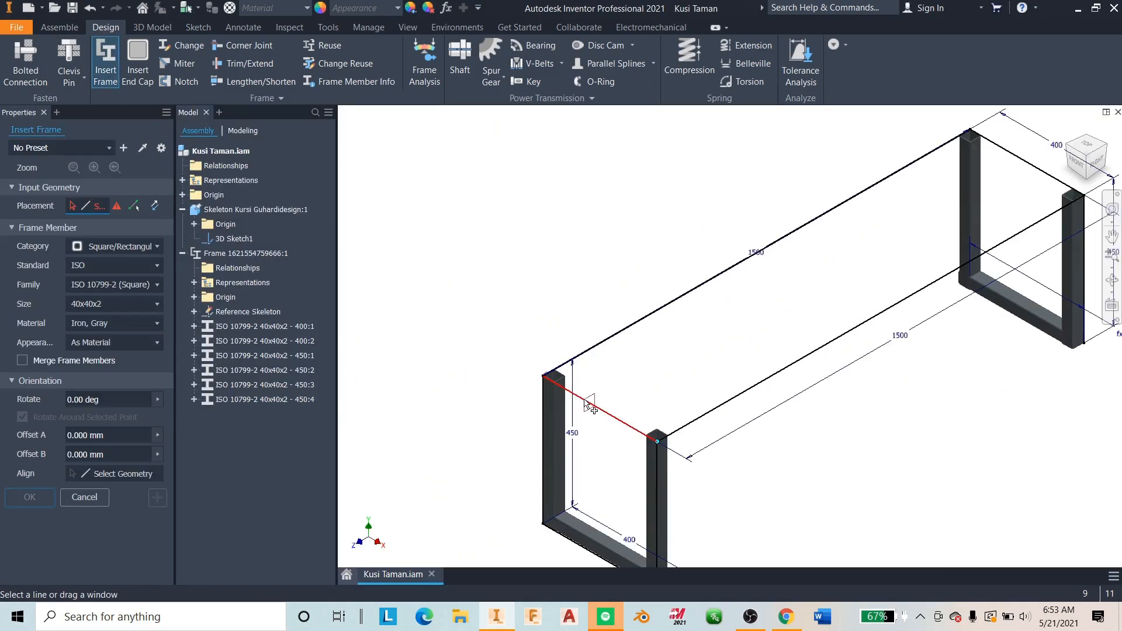
{"action": "middle_click_drag", "start_coordinate": [589, 407], "coordinate": [501, 312]}
{"action": "left_click", "coordinate": [517, 319]}
{"action": "scroll", "coordinate": [479, 318], "scroll_direction": "up", "scroll_amount": 5}
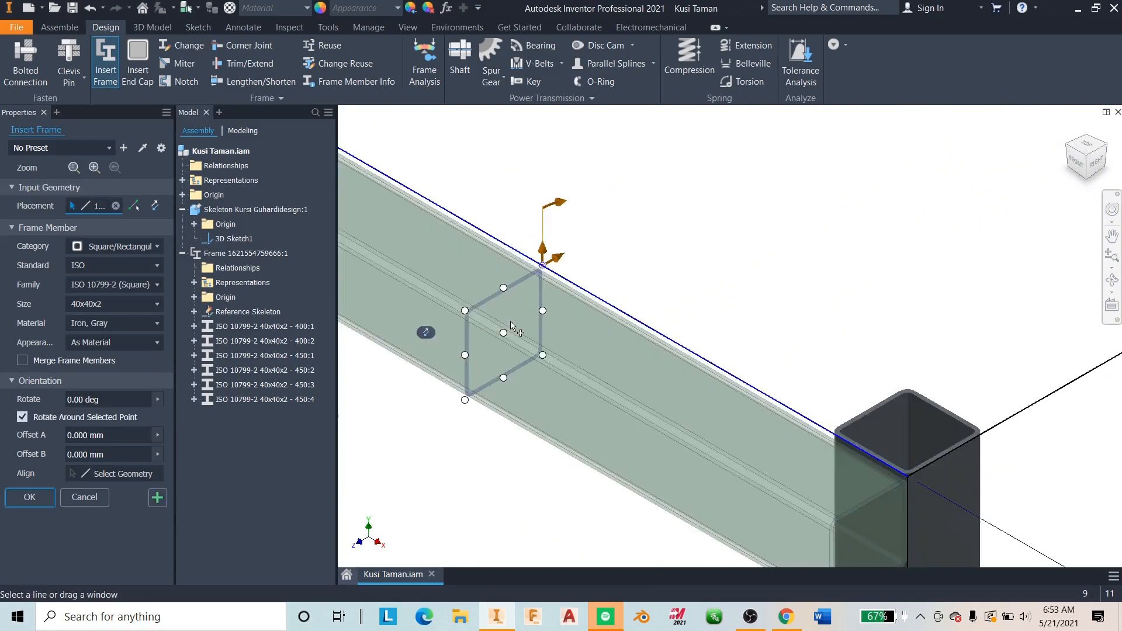
{"action": "scroll", "coordinate": [472, 320], "scroll_direction": "down", "scroll_amount": 5}
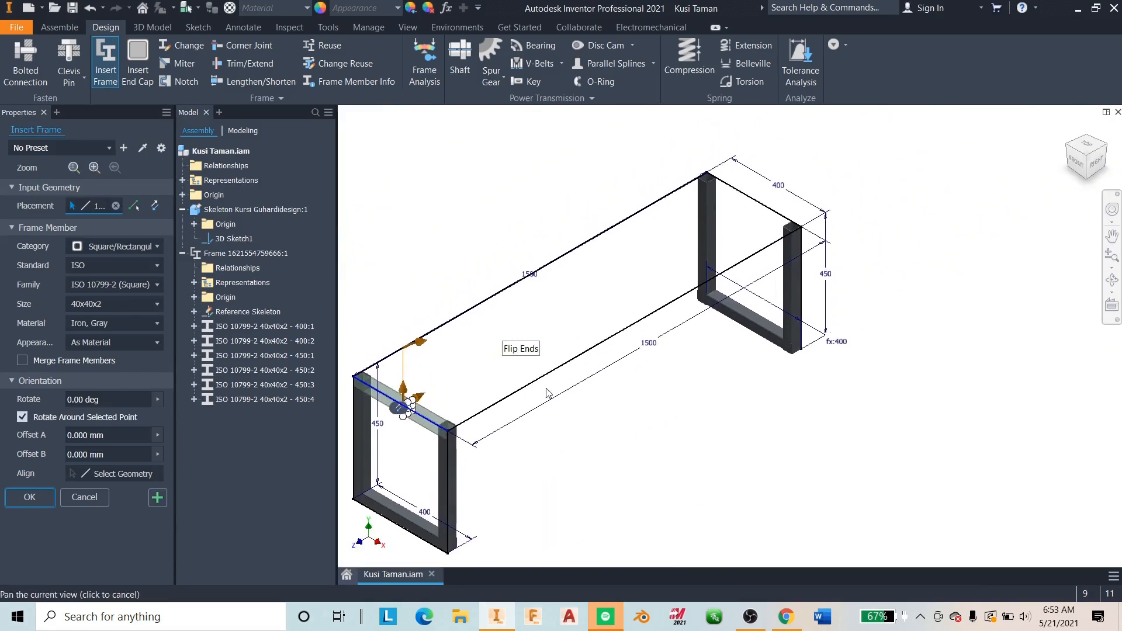
- Add a member on the far leg frame's upper 400 mm line and create both top crossbars with the default names
{"action": "left_click", "coordinate": [745, 200]}
{"action": "scroll", "coordinate": [742, 204], "scroll_direction": "up", "scroll_amount": 3}
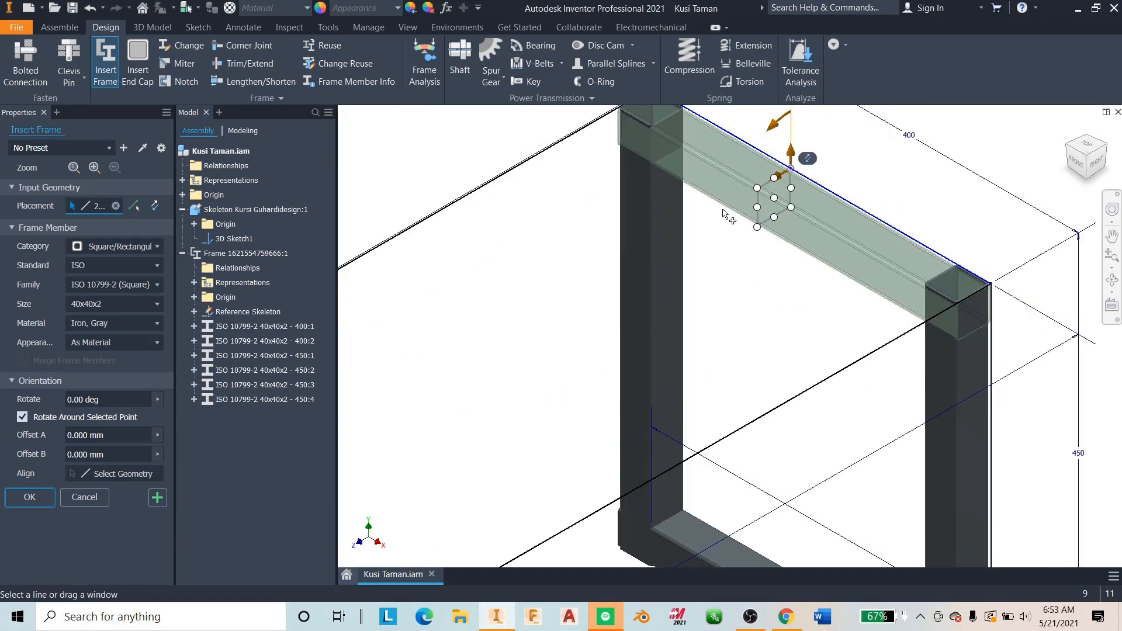
{"action": "scroll", "coordinate": [731, 211], "scroll_direction": "down", "scroll_amount": 5}
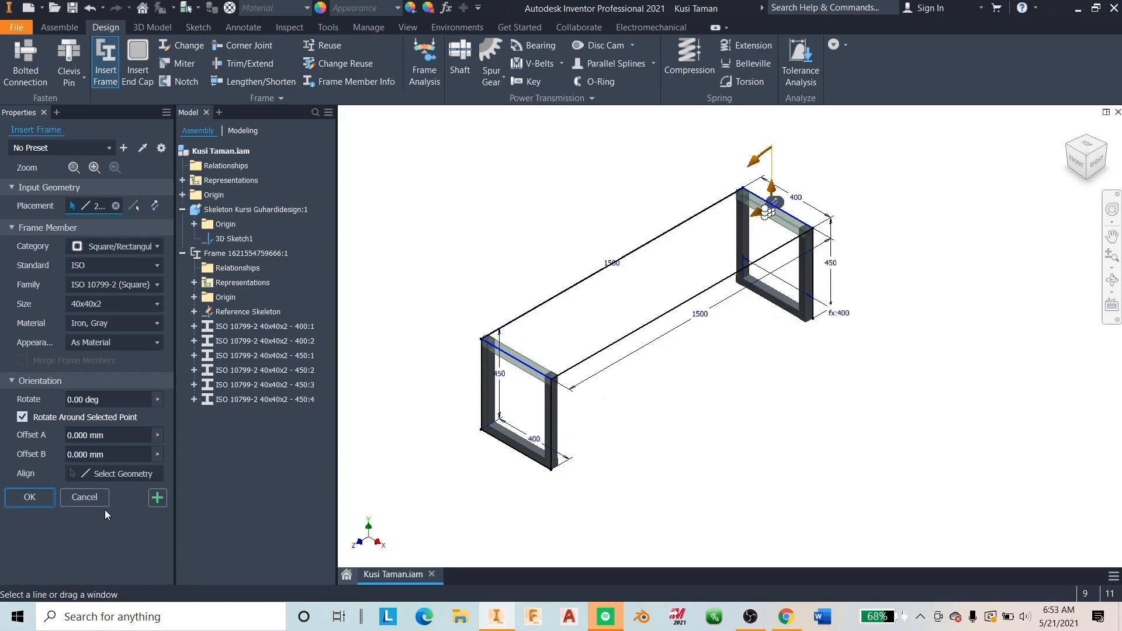
{"action": "left_click", "coordinate": [155, 506]}
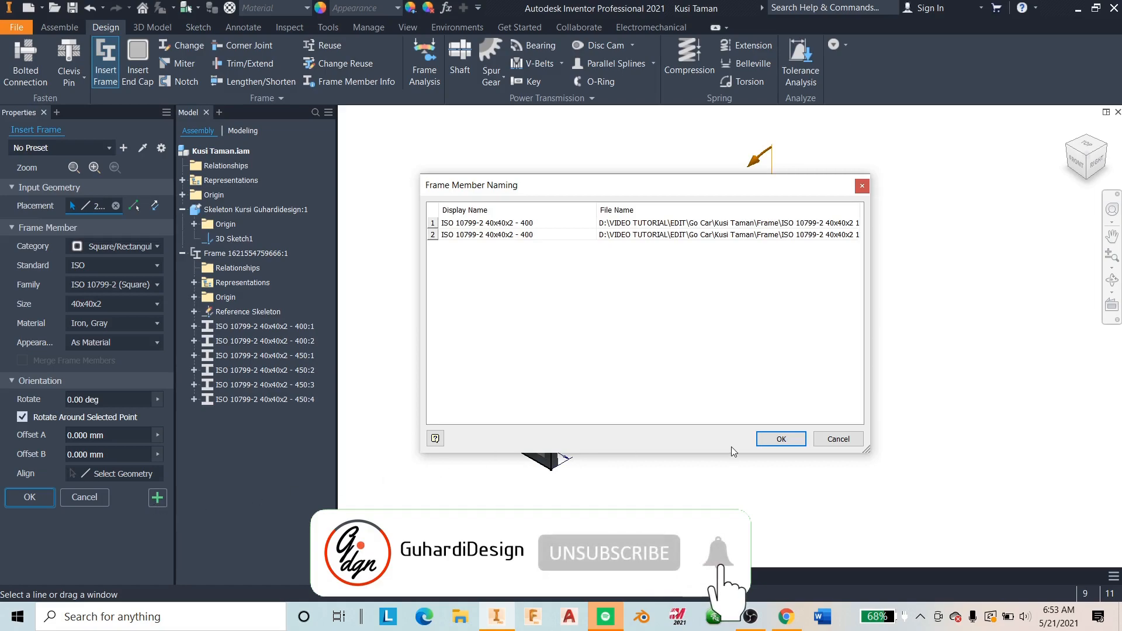
{"action": "left_click", "coordinate": [781, 439]}
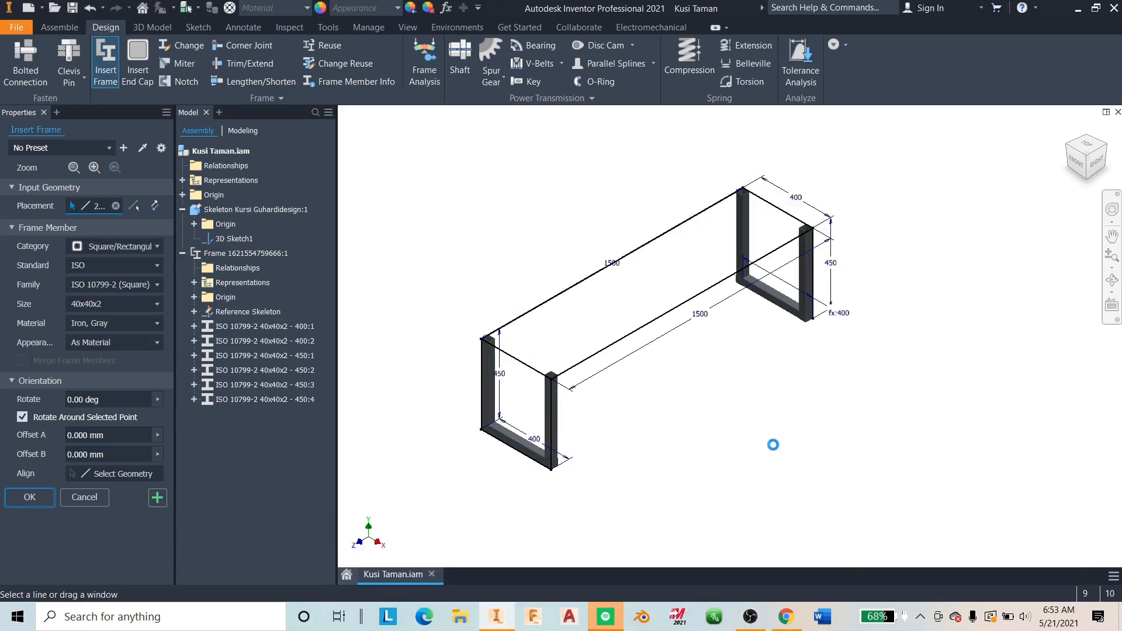
- Place a member on the near 1500 mm upper line, with its section above and inside the line, and create it with the default name
{"action": "scroll", "coordinate": [519, 334], "scroll_direction": "down", "scroll_amount": 6}
{"action": "left_click", "coordinate": [464, 317]}
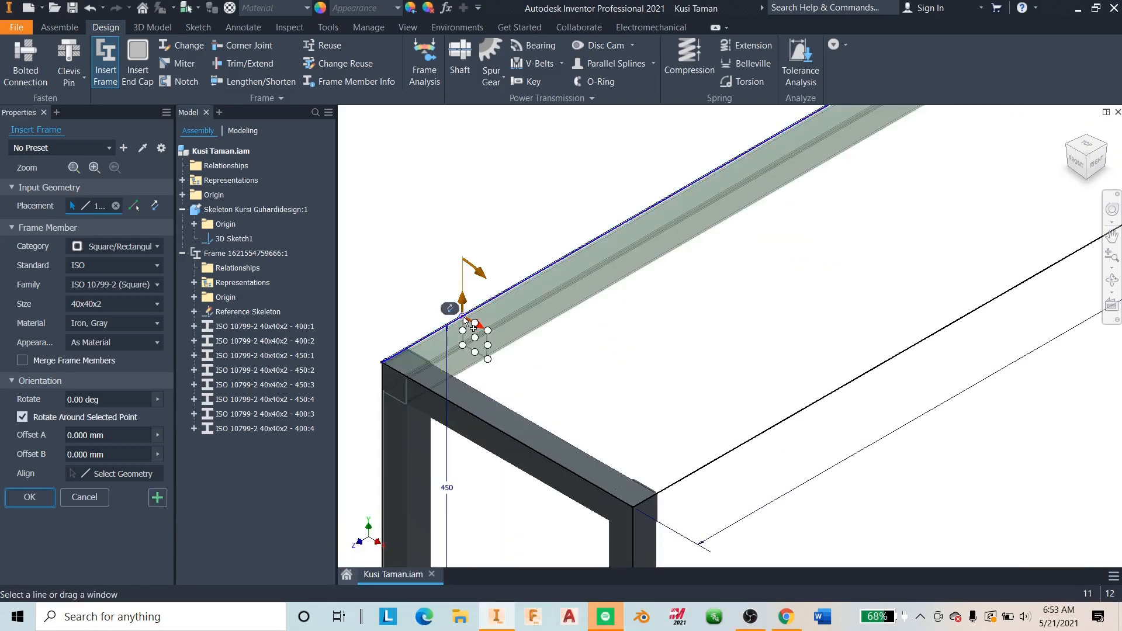
{"action": "scroll", "coordinate": [541, 359], "scroll_direction": "up", "scroll_amount": 5}
{"action": "left_click", "coordinate": [614, 388]}
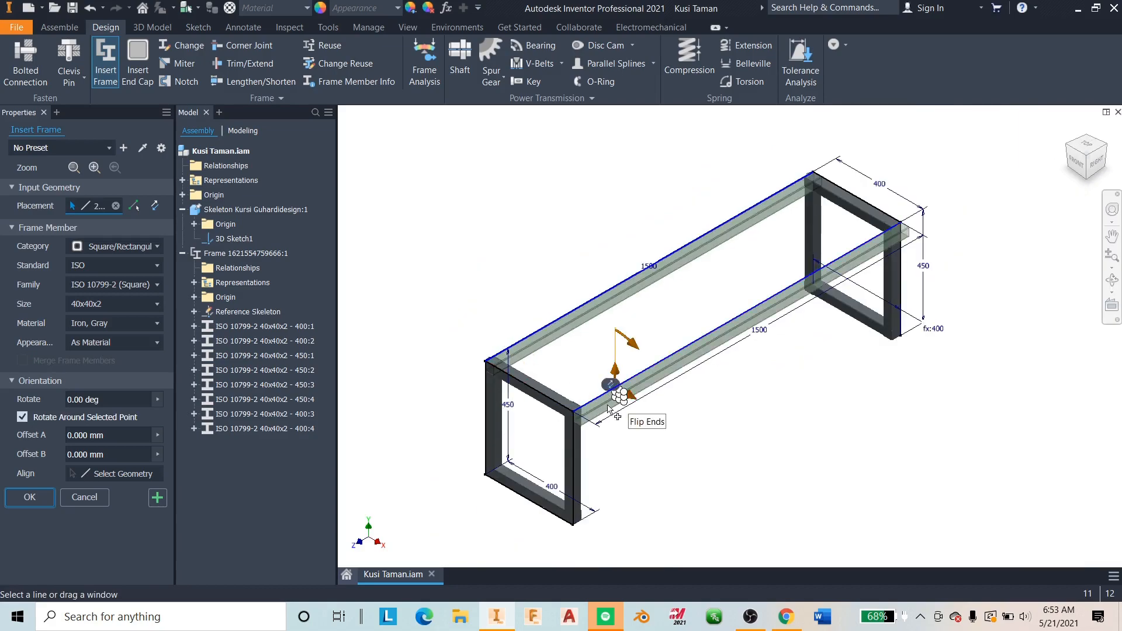
{"action": "scroll", "coordinate": [619, 403], "scroll_direction": "down", "scroll_amount": 4}
{"action": "scroll", "coordinate": [624, 409], "scroll_direction": "down", "scroll_amount": 3}
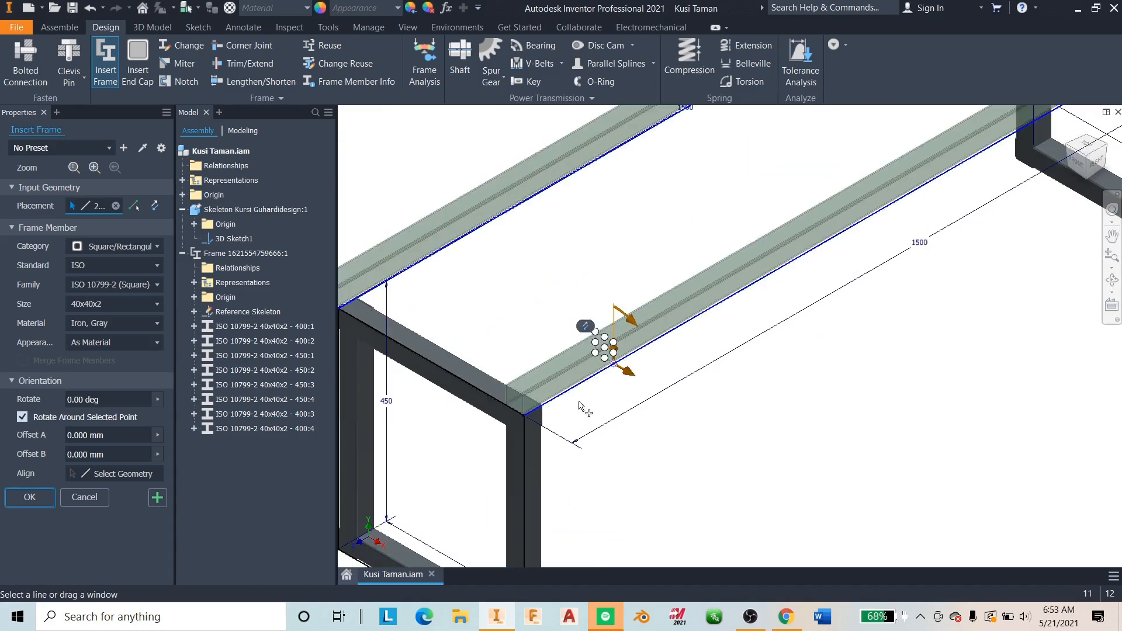
{"action": "middle_click_drag", "start_coordinate": [564, 409], "coordinate": [612, 461]}
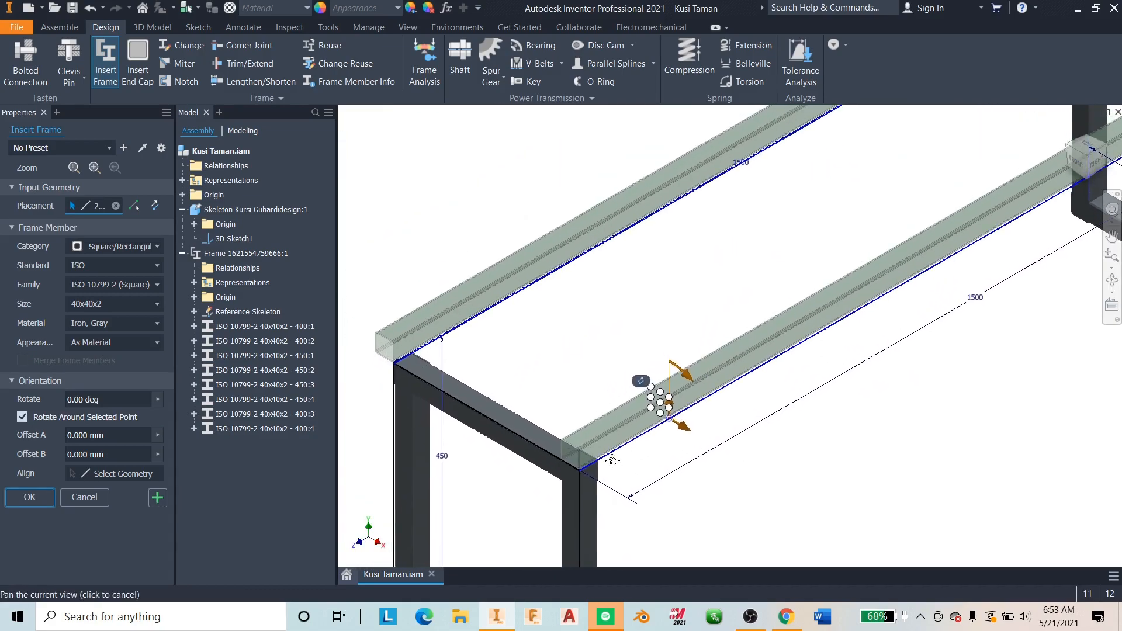
{"action": "left_click", "coordinate": [448, 337]}
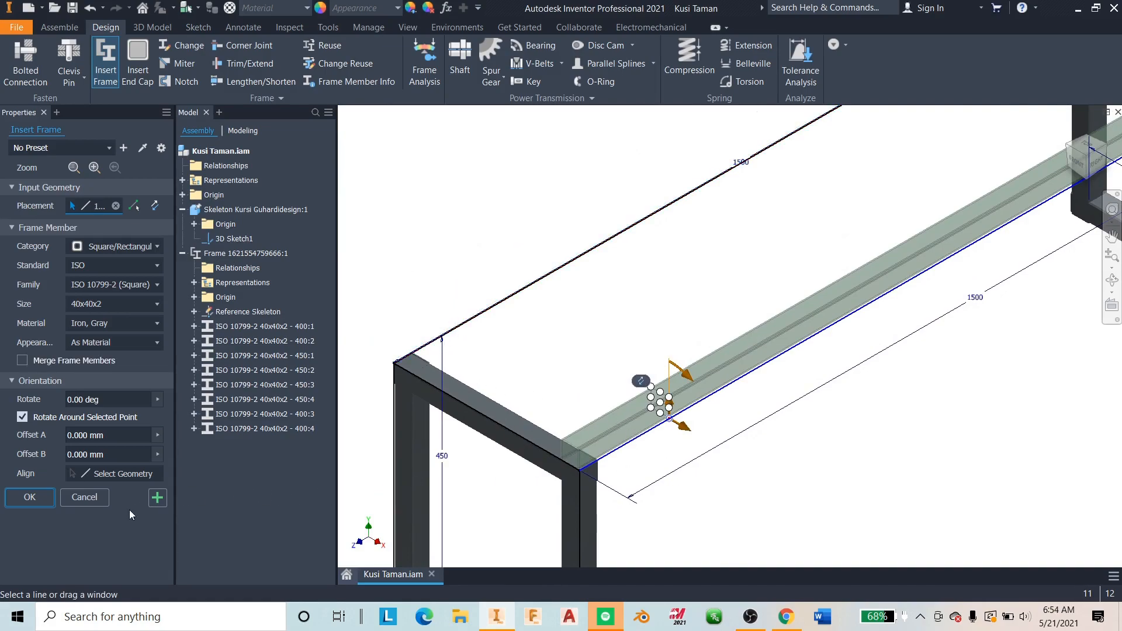
{"action": "left_click", "coordinate": [157, 500]}
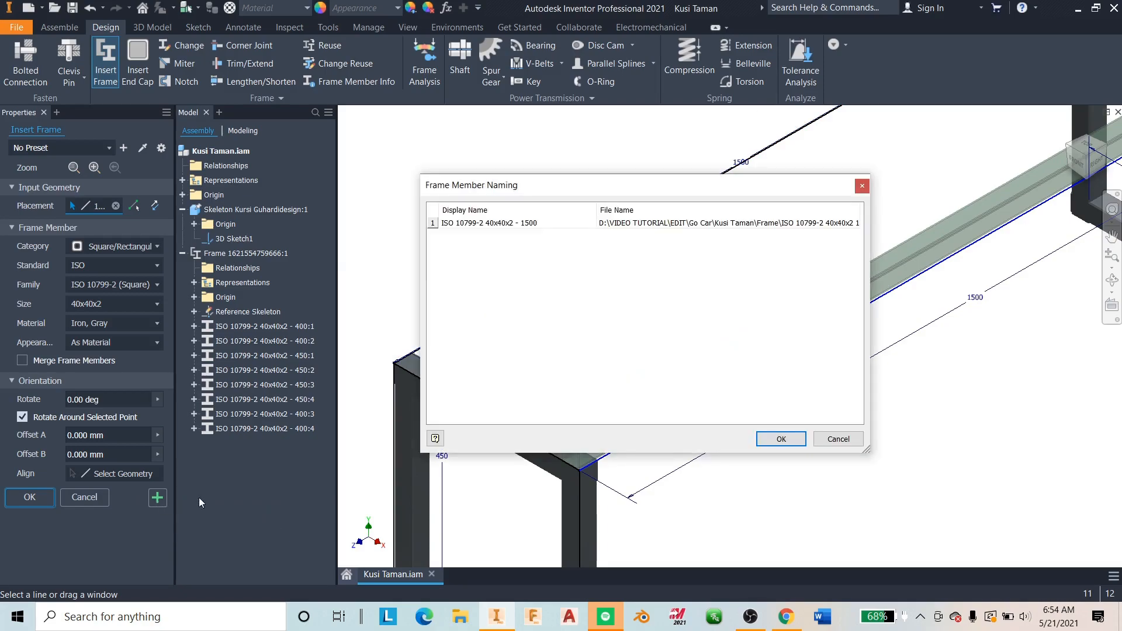
{"action": "left_click", "coordinate": [781, 439]}
- Add a matching member on the far 1500 mm upper line, above and inside it, and finish inserting with the default name
{"action": "left_click", "coordinate": [467, 322]}
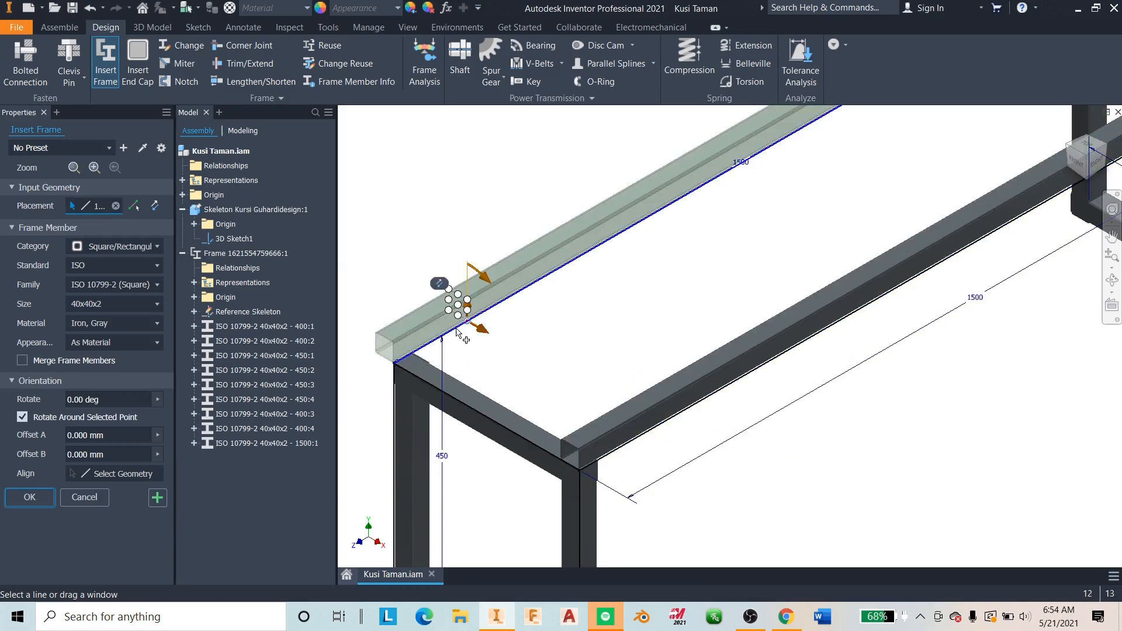
{"action": "scroll", "coordinate": [455, 309], "scroll_direction": "up", "scroll_amount": 5}
{"action": "scroll", "coordinate": [491, 389], "scroll_direction": "down", "scroll_amount": 2}
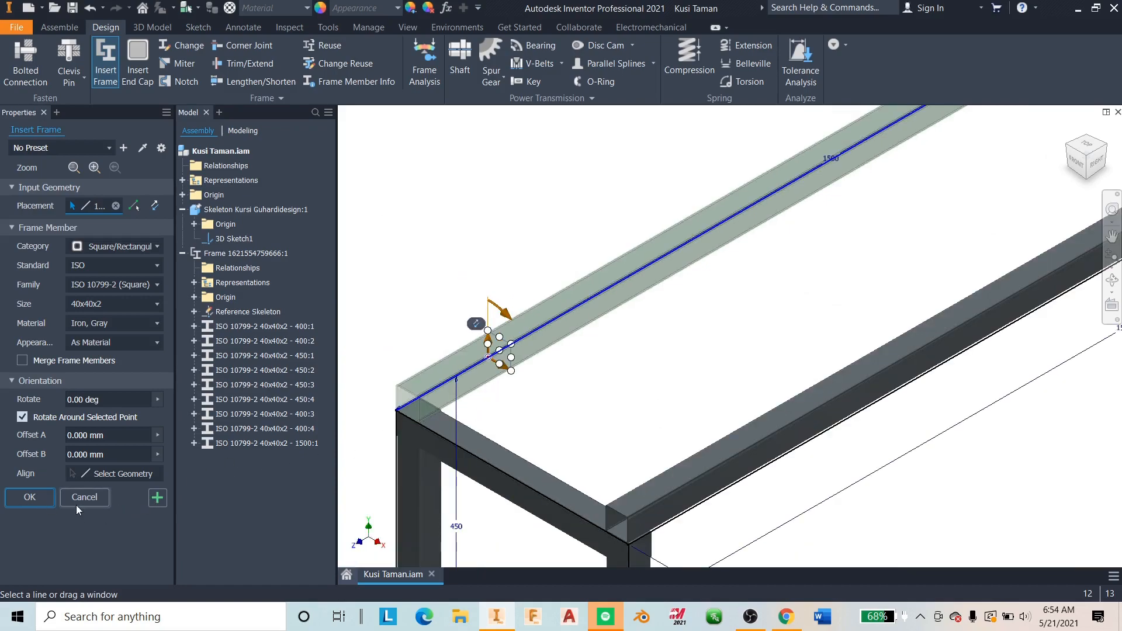
{"action": "left_click", "coordinate": [29, 497]}
{"action": "left_click", "coordinate": [783, 438]}
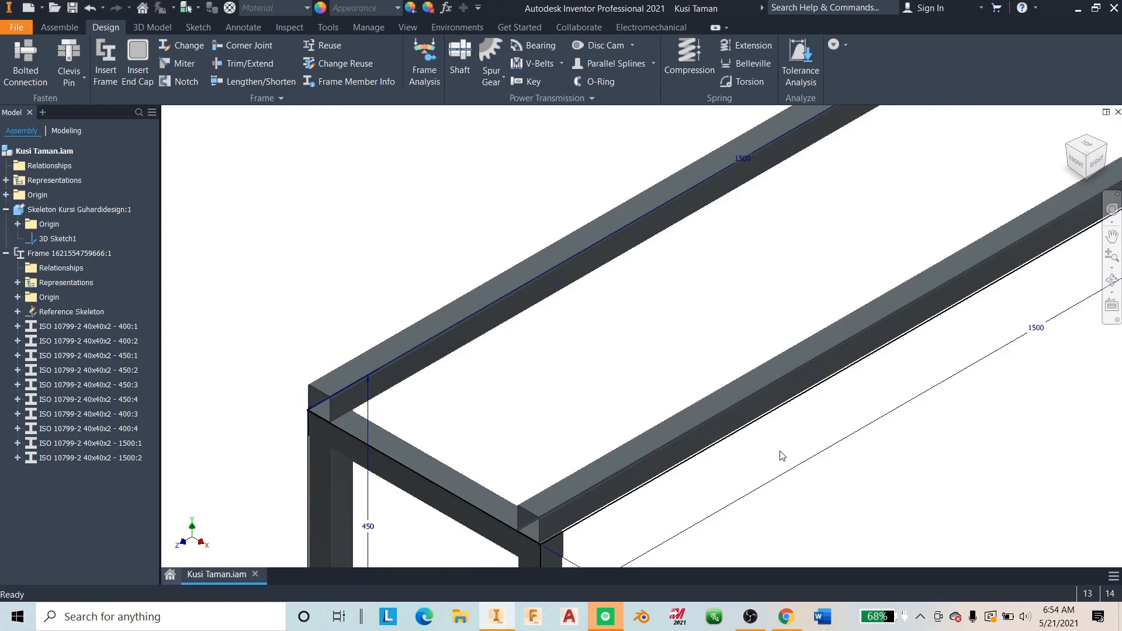
- Open the right upright of the near leg frame for editing with Frame Generator
{"action": "scroll", "coordinate": [808, 441], "scroll_direction": "down", "scroll_amount": 5}
{"action": "middle_click_drag", "start_coordinate": [808, 441], "coordinate": [630, 355]}
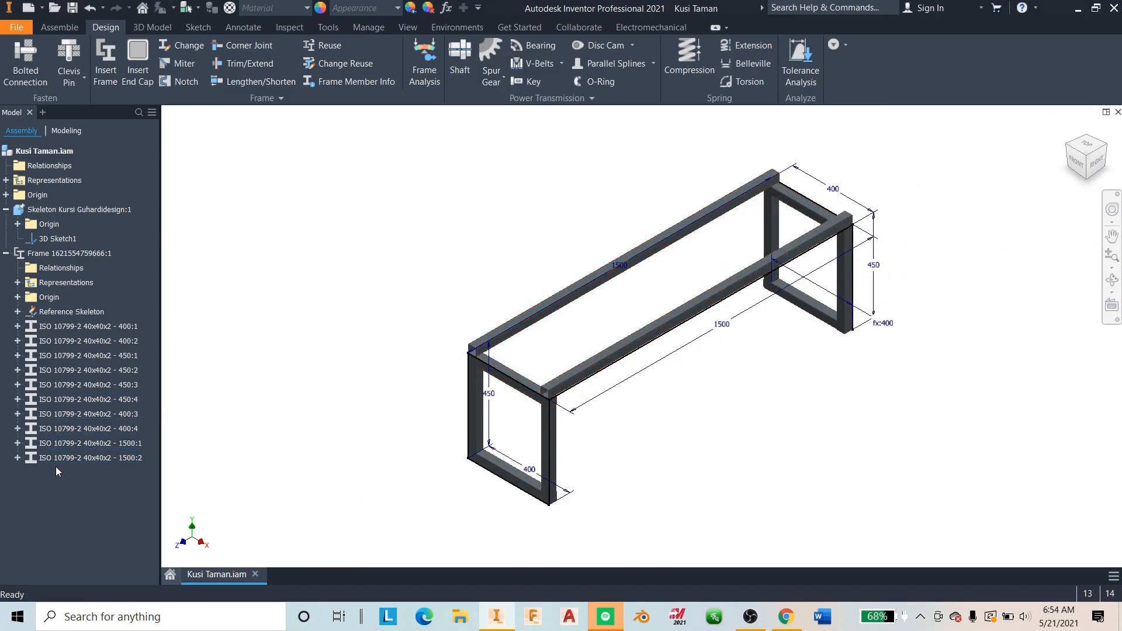
{"action": "left_click", "coordinate": [65, 373]}
{"action": "right_click", "coordinate": [66, 375]}
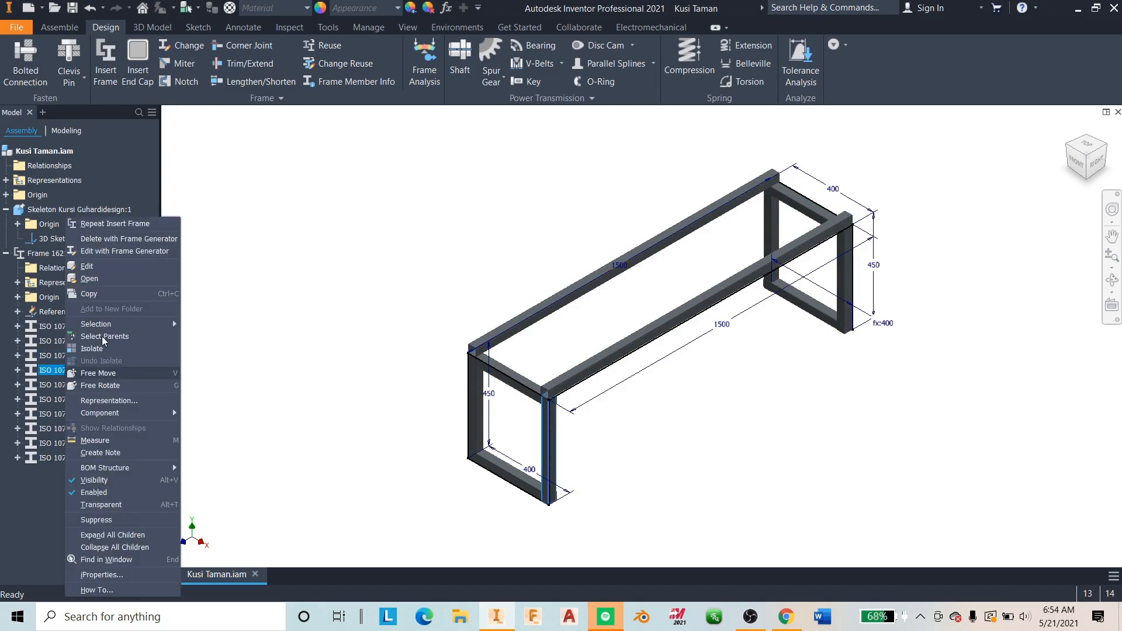
{"action": "left_click", "coordinate": [123, 246]}
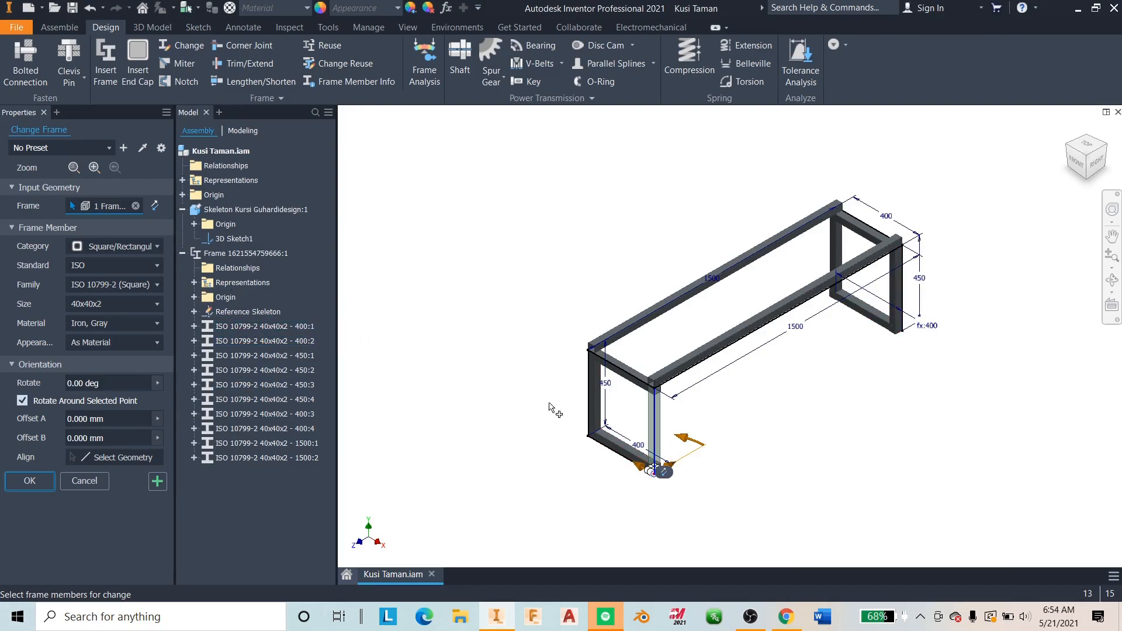
{"action": "left_click", "coordinate": [1112, 255]}
{"action": "left_click_drag", "start_coordinate": [1041, 285], "coordinate": [1037, 311]}
{"action": "right_click", "coordinate": [1037, 311]}
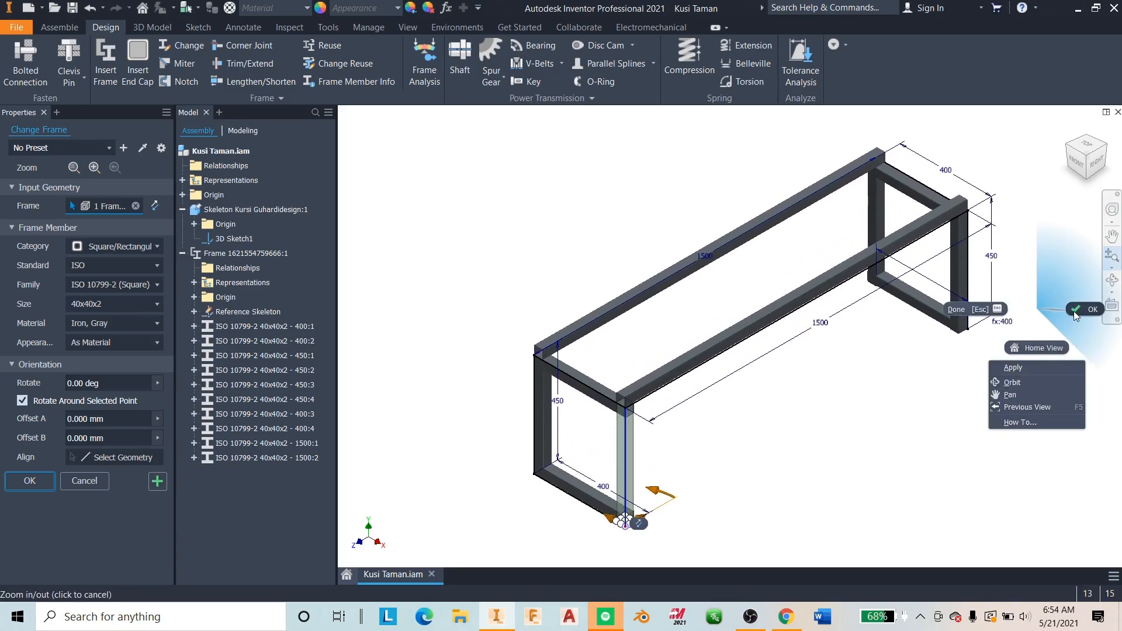
{"action": "left_click", "coordinate": [1075, 311]}
- Set the upright to a square/rectangular tube, ISO standard, family ISO 10799-2 (Rectangular), size 60x40x2
{"action": "left_click", "coordinate": [111, 247]}
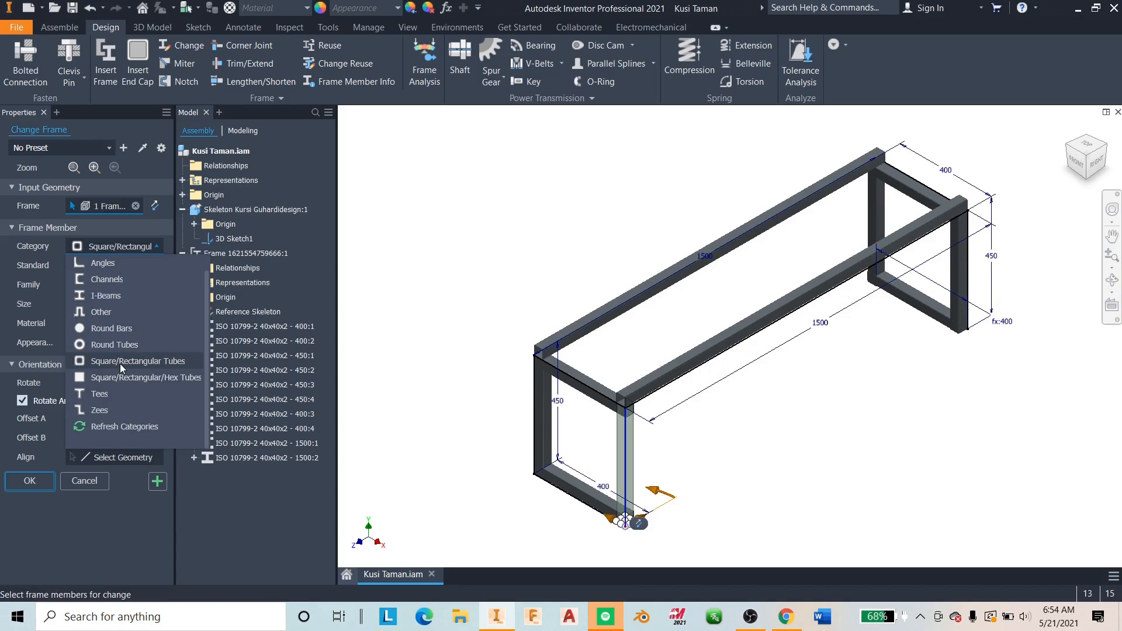
{"action": "left_click", "coordinate": [121, 363]}
{"action": "left_click", "coordinate": [98, 265]}
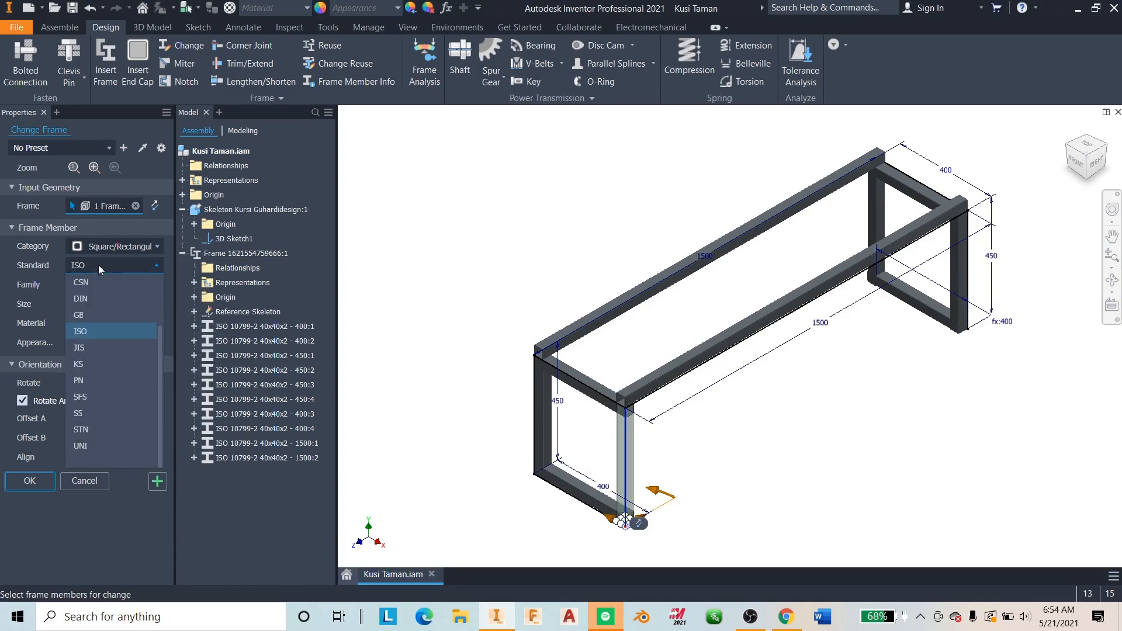
{"action": "left_click", "coordinate": [100, 331]}
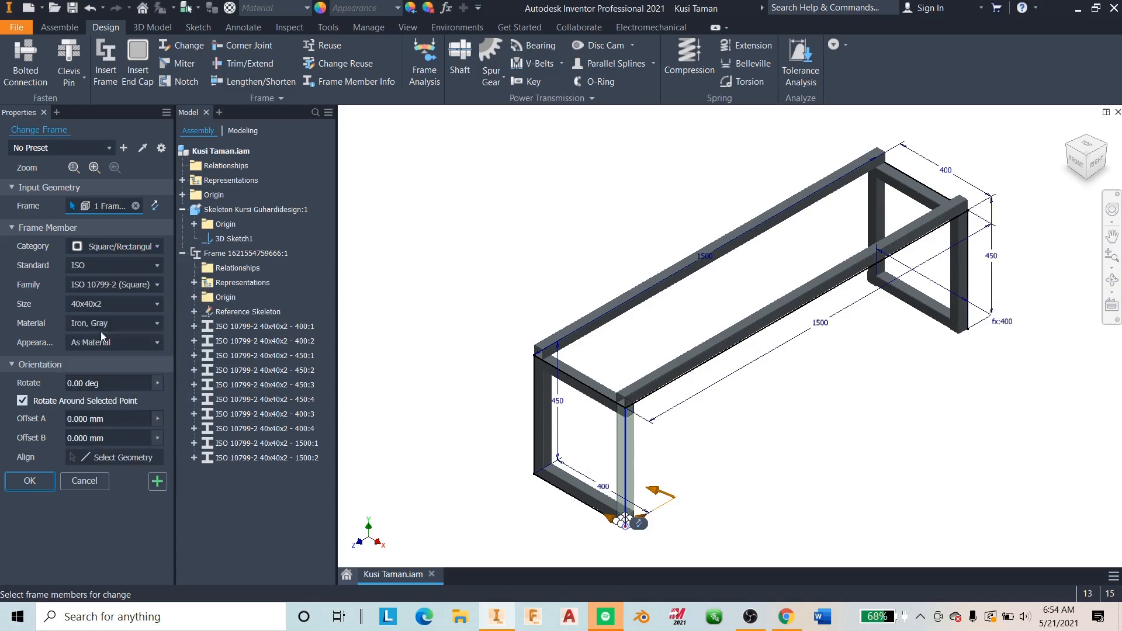
{"action": "left_click", "coordinate": [127, 284]}
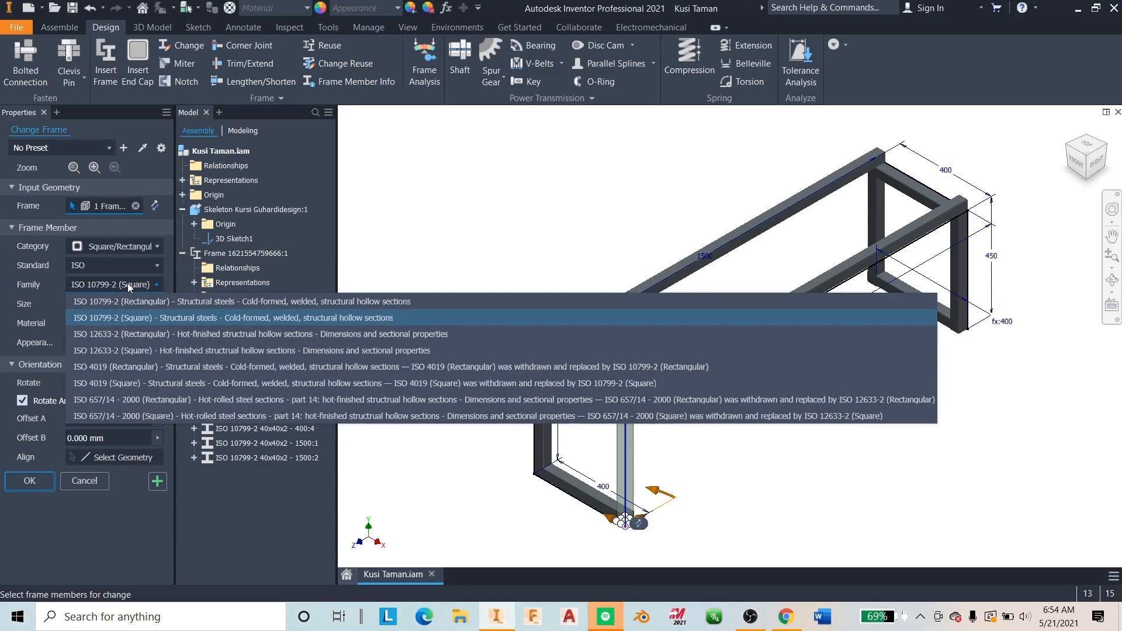
{"action": "left_click", "coordinate": [104, 301]}
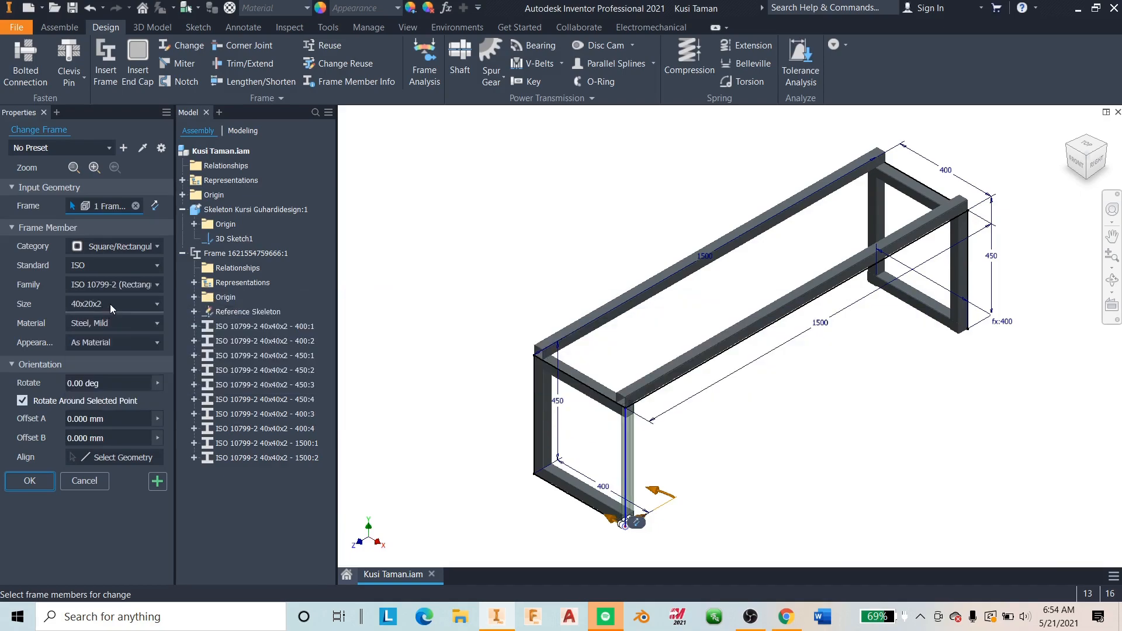
{"action": "left_click", "coordinate": [109, 304]}
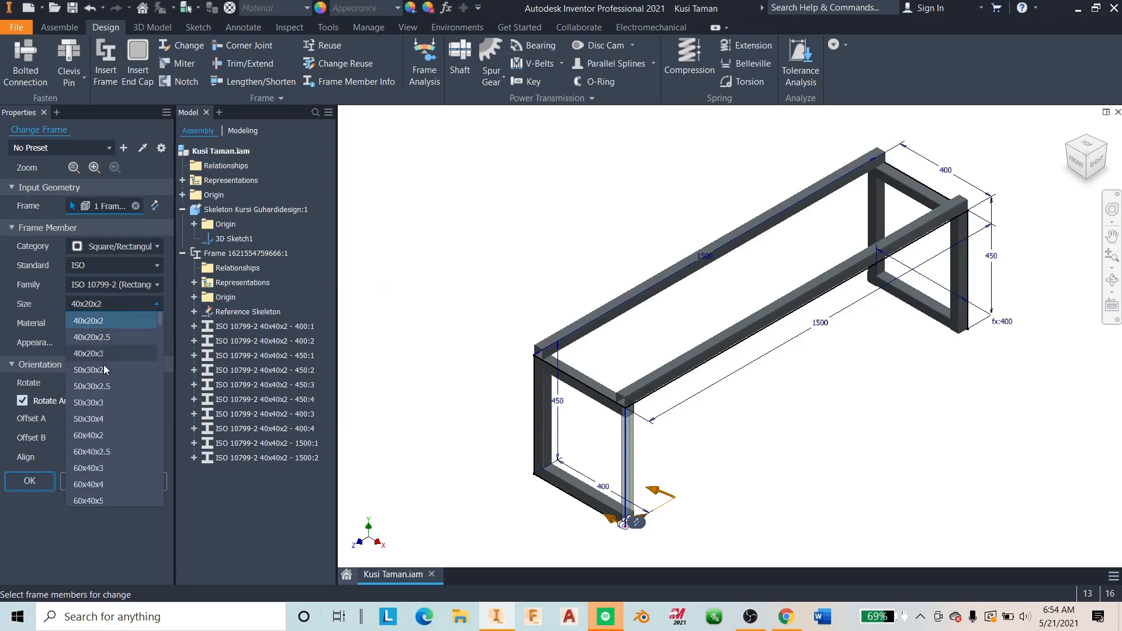
{"action": "left_click", "coordinate": [105, 434]}
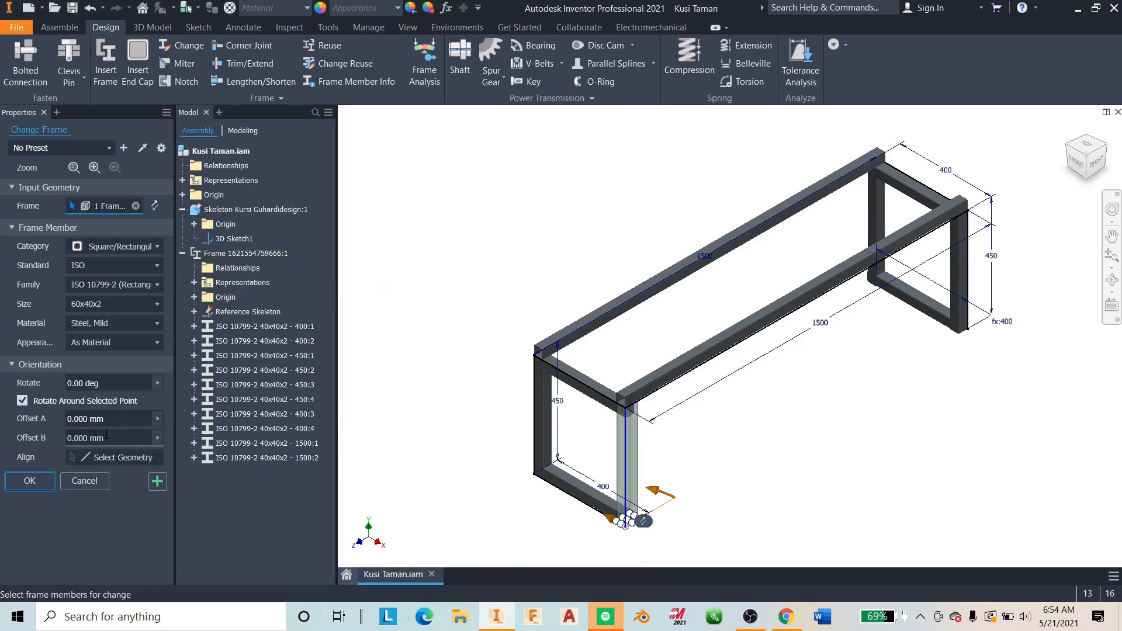
- Set the upright's material to Iron, Gray and apply the change, accepting the replacement file and its default name
{"action": "left_click", "coordinate": [114, 322]}
{"action": "scroll", "coordinate": [105, 401], "scroll_direction": "up", "scroll_amount": 7}
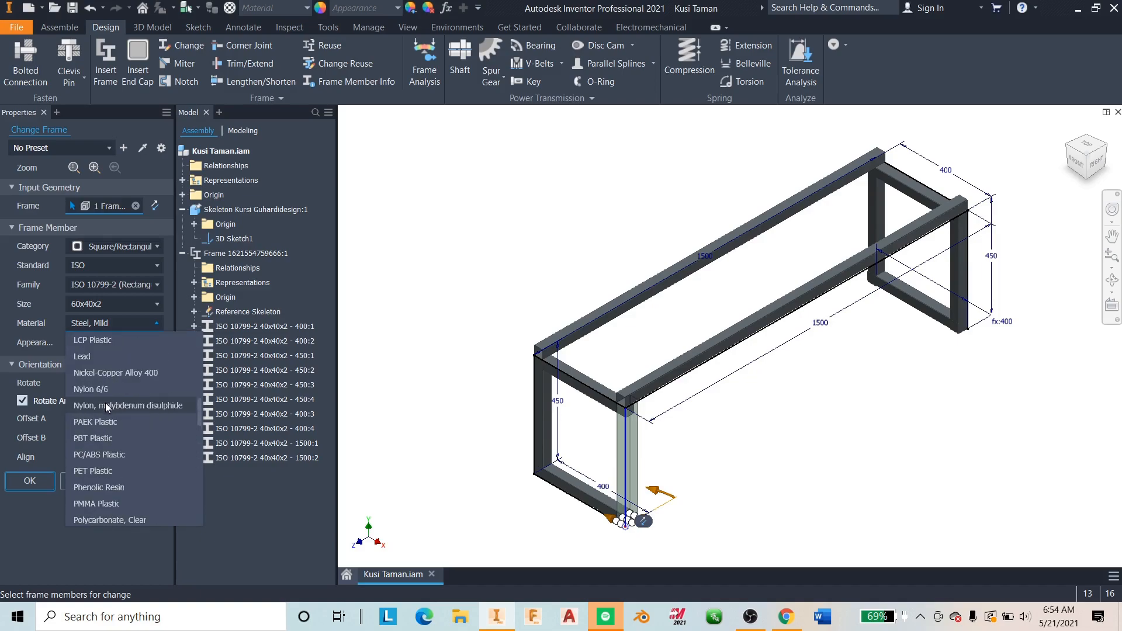
{"action": "scroll", "coordinate": [105, 403], "scroll_direction": "up", "scroll_amount": 2}
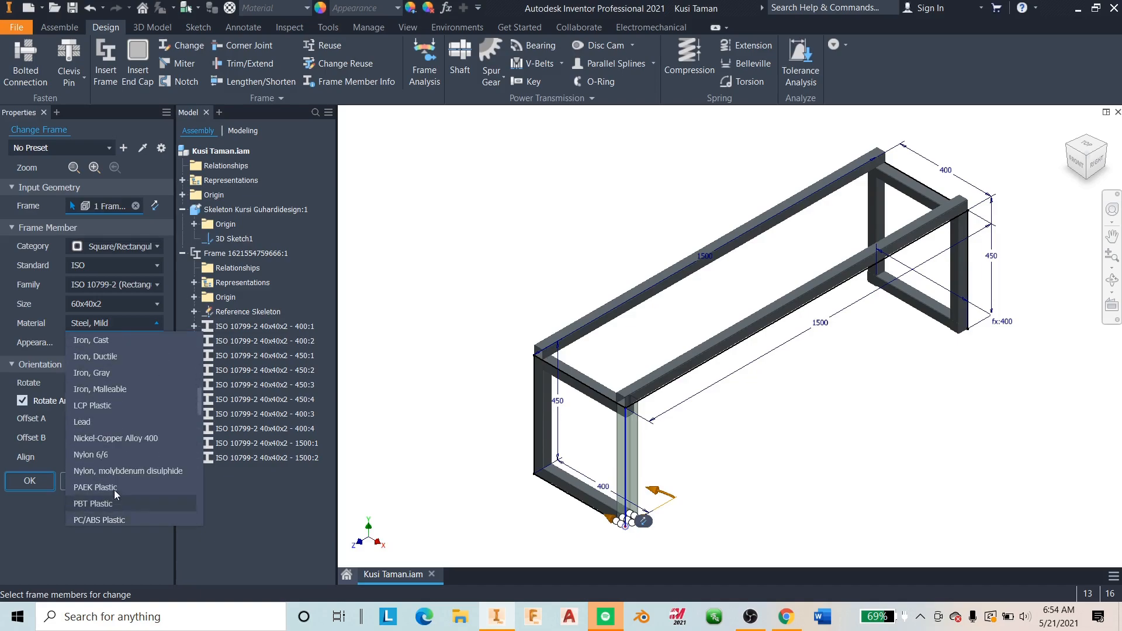
{"action": "left_click", "coordinate": [116, 373]}
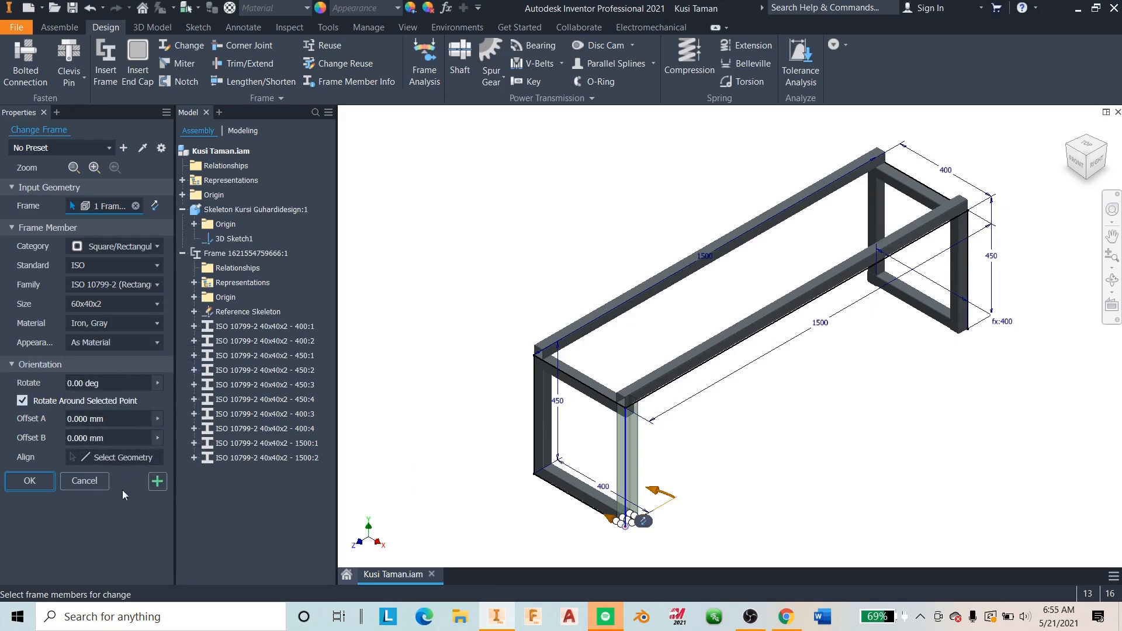
{"action": "middle_click_drag", "start_coordinate": [628, 480], "coordinate": [540, 408]}
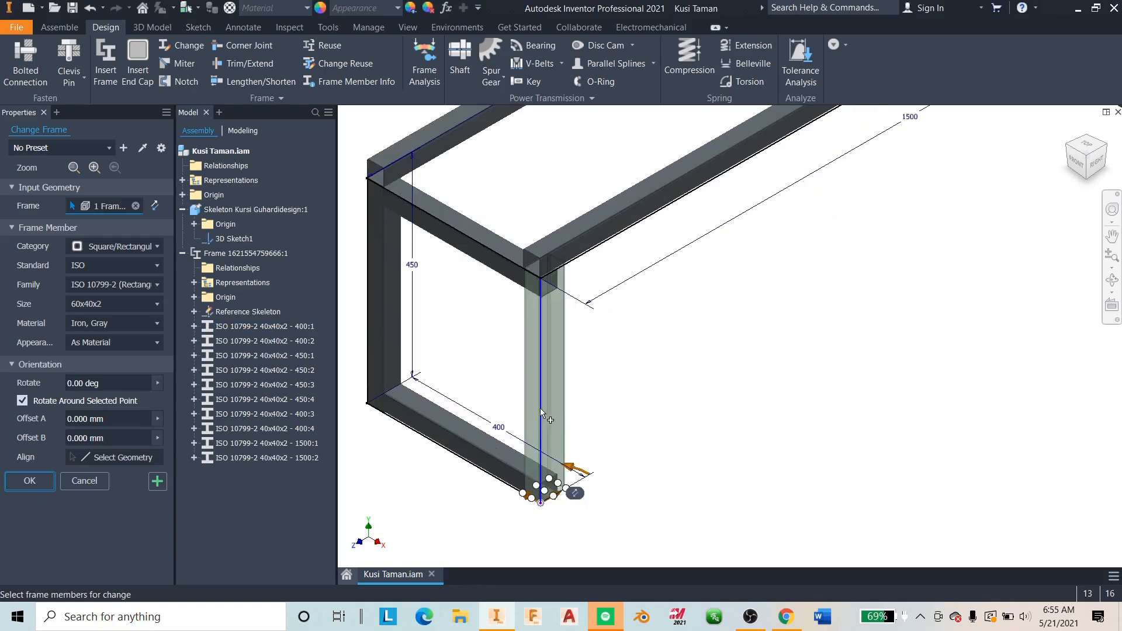
{"action": "left_click", "coordinate": [30, 481]}
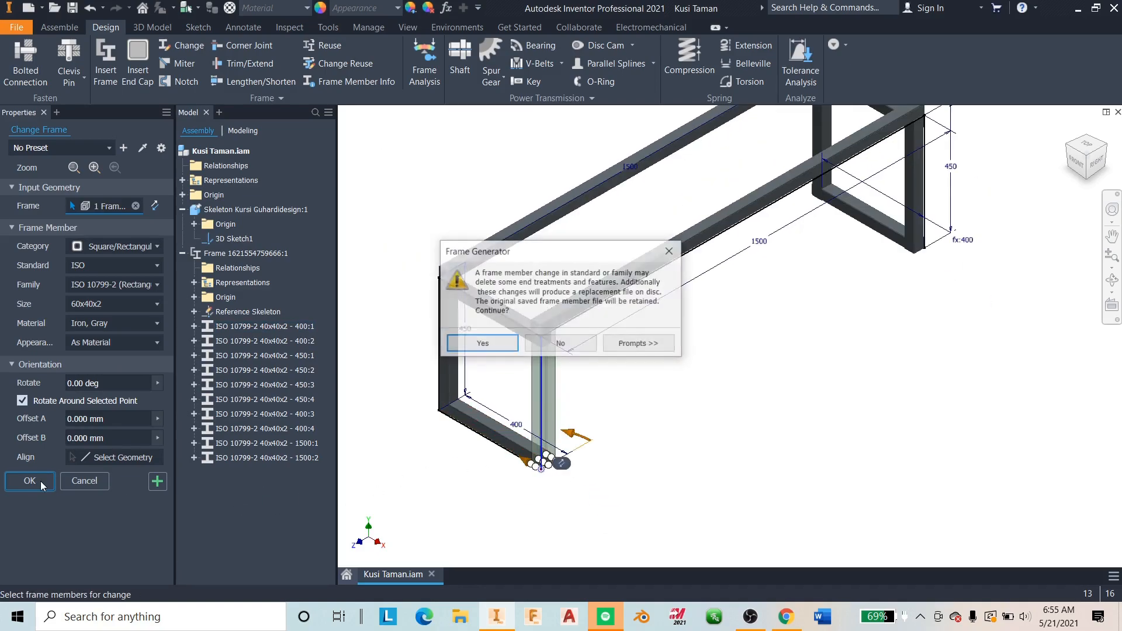
{"action": "left_click", "coordinate": [496, 342]}
{"action": "left_click", "coordinate": [781, 438]}
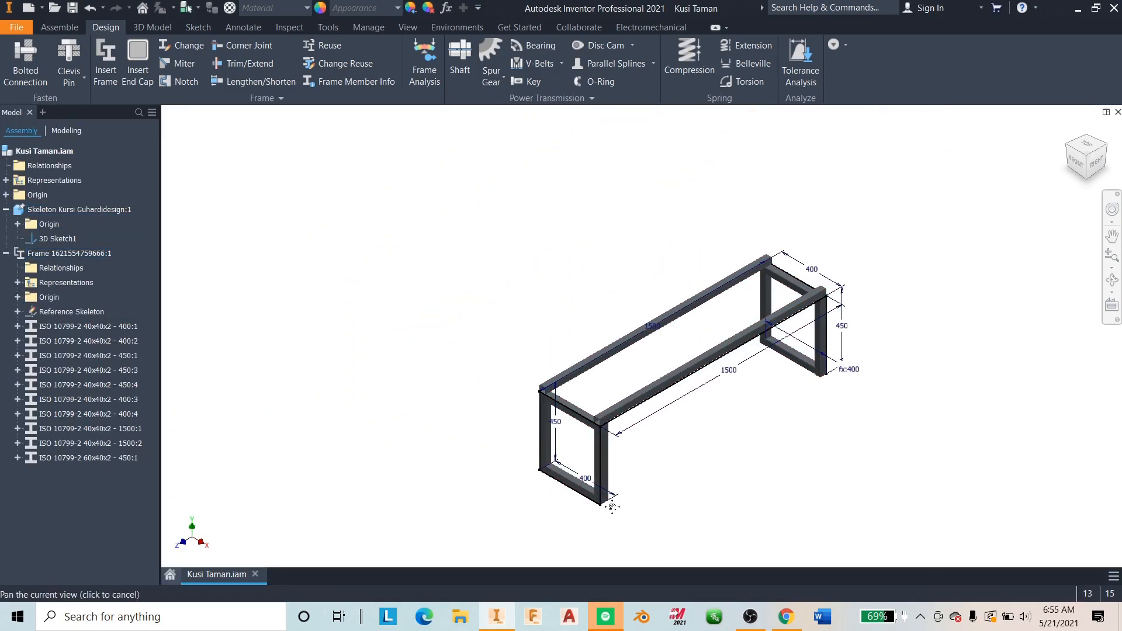
- Select the three remaining 40x40x2 uprights together and open them for editing with Frame Generator
{"action": "left_click", "coordinate": [78, 372]}
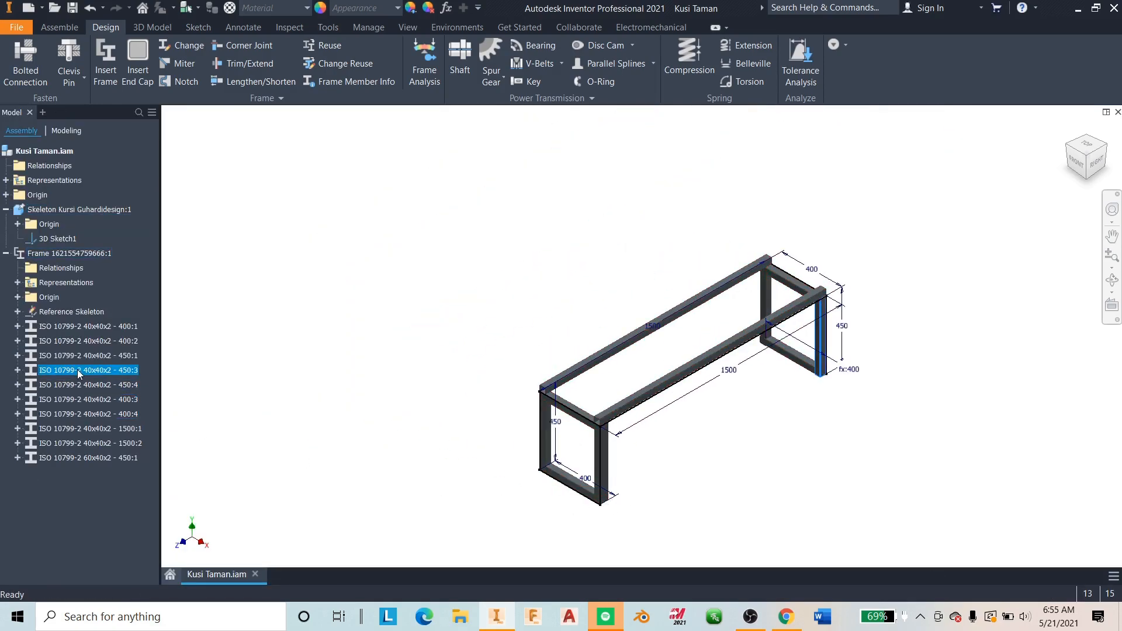
{"action": "left_click", "coordinate": [74, 386], "text": "ctrl"}
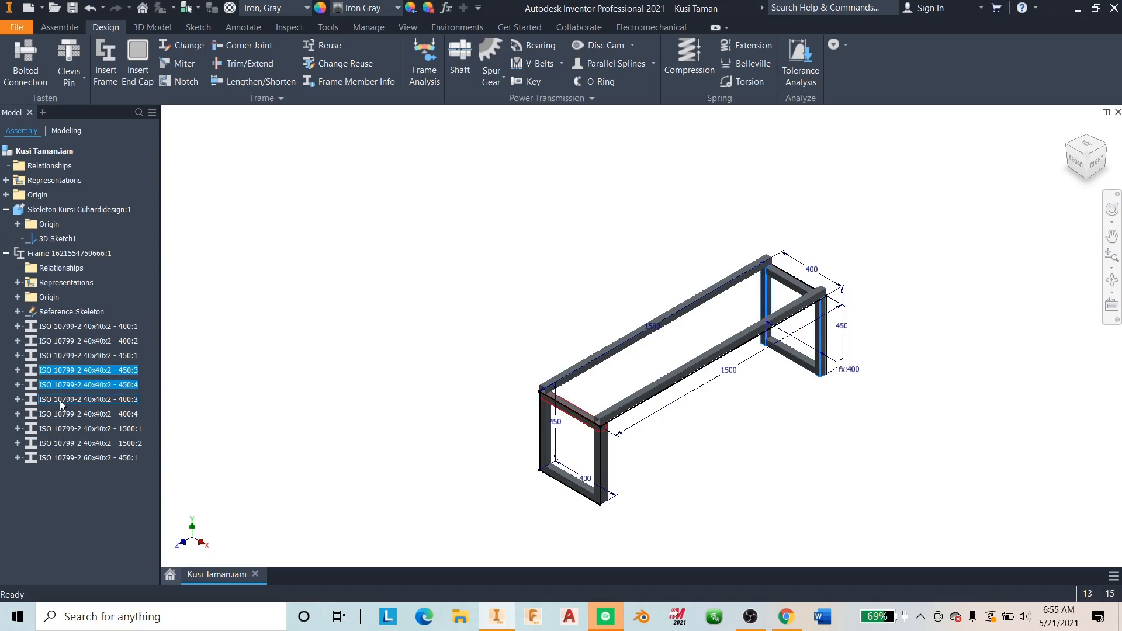
{"action": "left_click", "coordinate": [74, 356], "text": "ctrl"}
{"action": "right_click", "coordinate": [74, 359]}
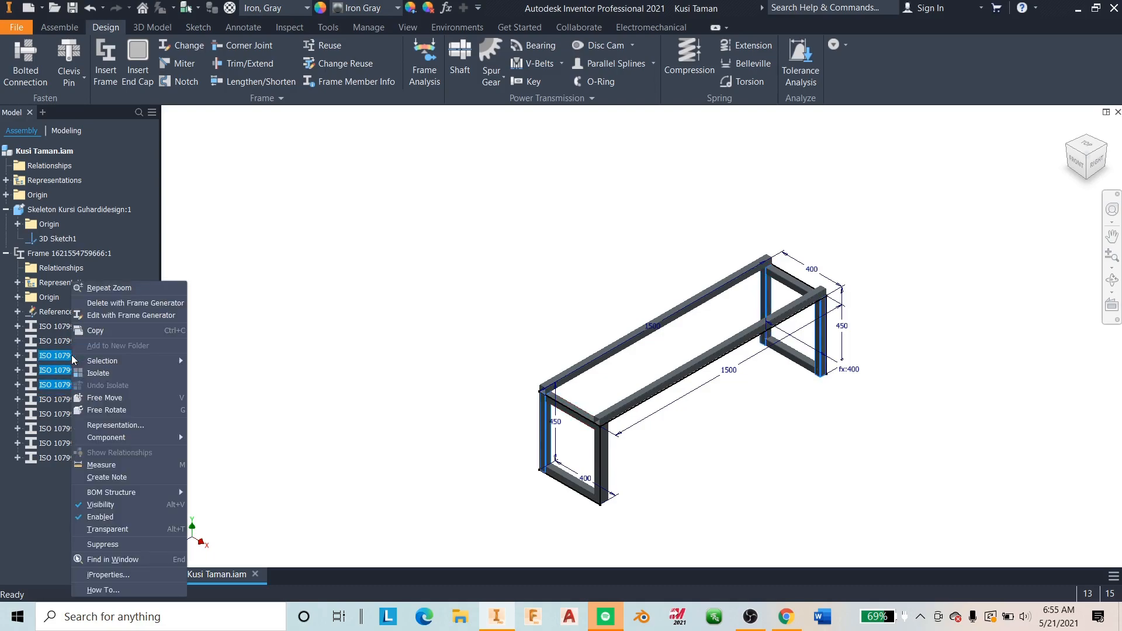
{"action": "left_click", "coordinate": [104, 316]}
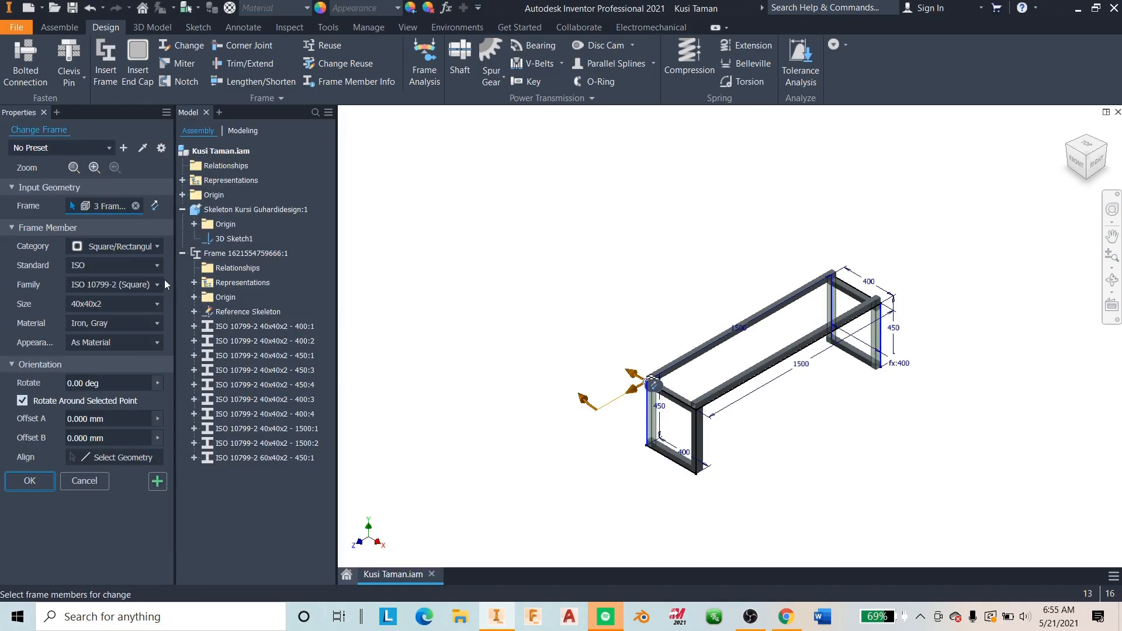
{"action": "scroll", "coordinate": [653, 418], "scroll_direction": "down", "scroll_amount": 4}
{"action": "middle_click_drag", "start_coordinate": [652, 420], "coordinate": [540, 433]}
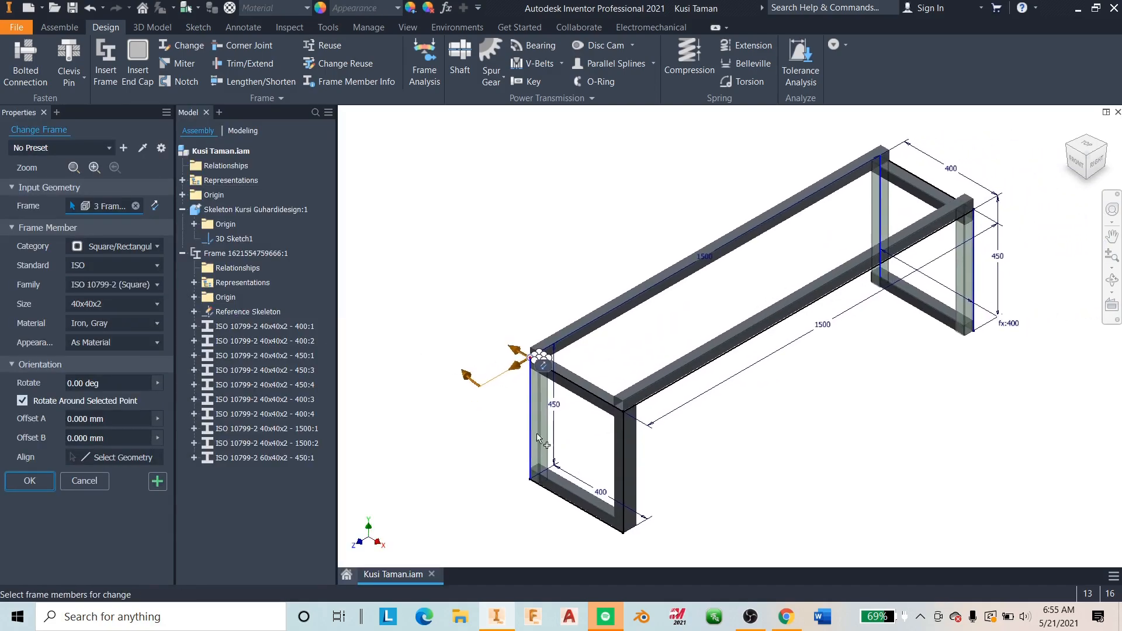
- Change the three uprights to family ISO 10799-2 (Rectangular), size 60x40x2
{"action": "left_click", "coordinate": [100, 286]}
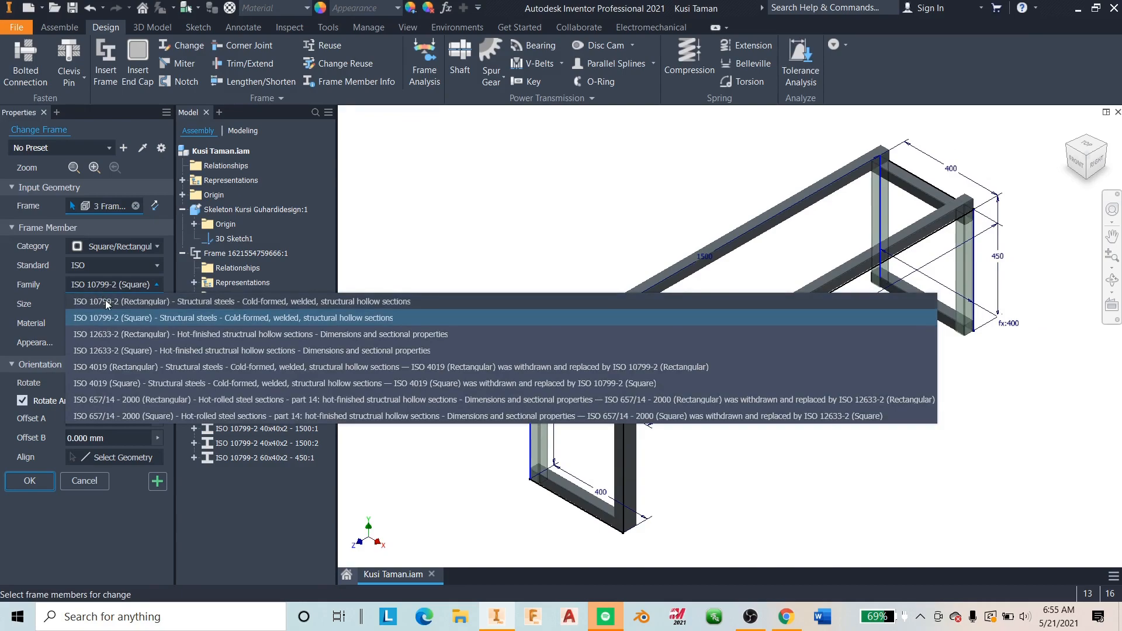
{"action": "left_click", "coordinate": [105, 299]}
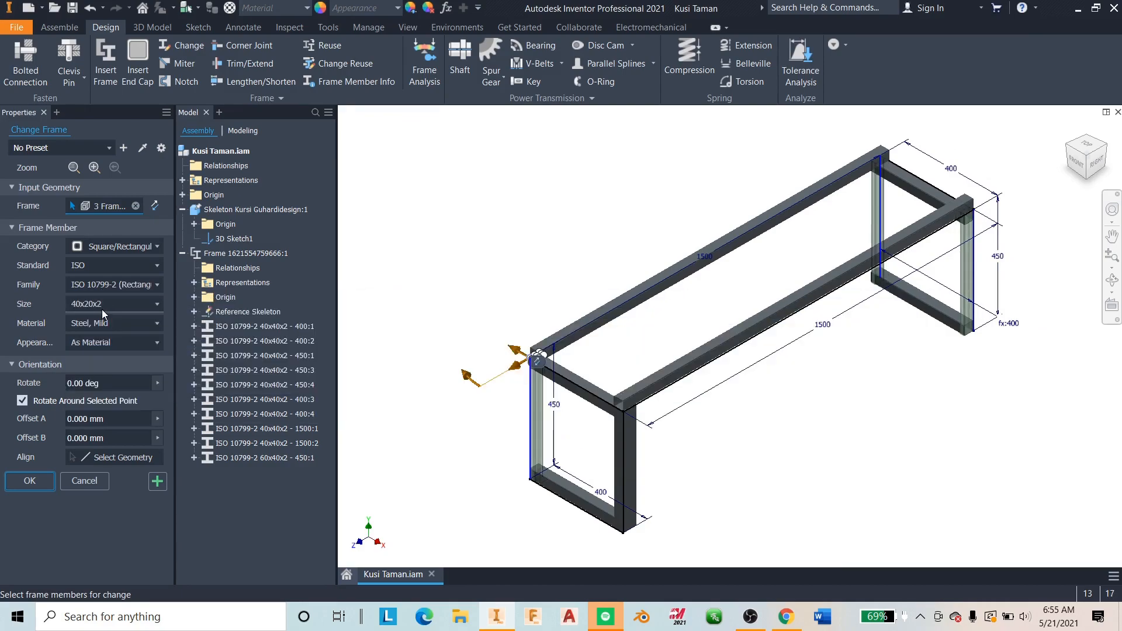
{"action": "left_click", "coordinate": [102, 300]}
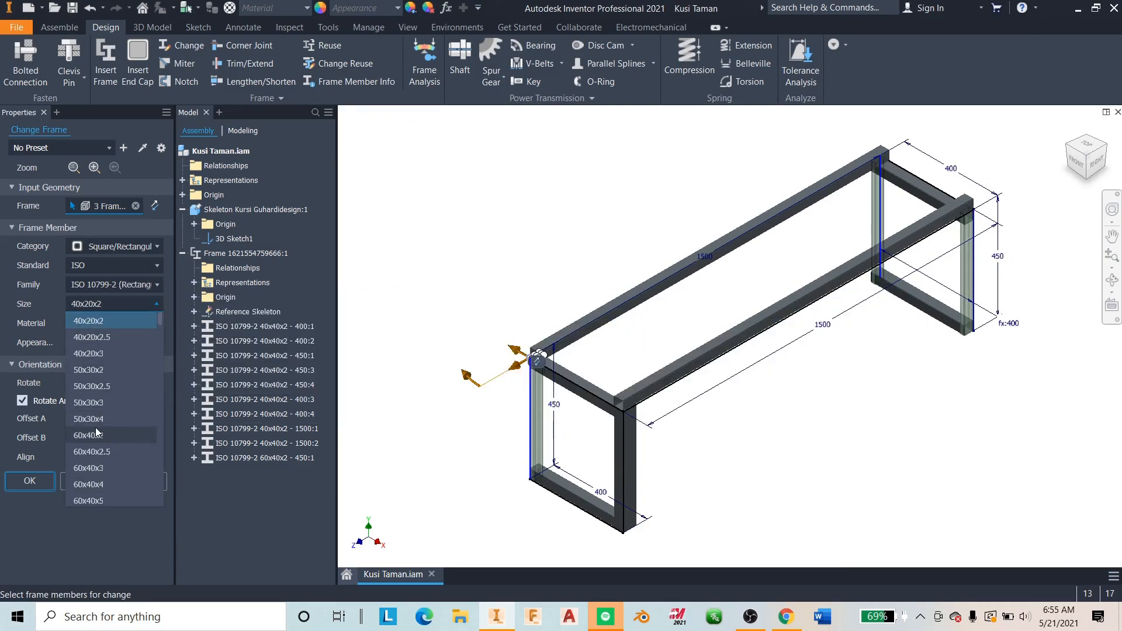
{"action": "left_click", "coordinate": [95, 436]}
- Set the material of the three selected uprights to Iron, Gray
{"action": "left_click", "coordinate": [93, 324]}
{"action": "scroll", "coordinate": [115, 425], "scroll_direction": "up", "scroll_amount": 5}
{"action": "scroll", "coordinate": [108, 438], "scroll_direction": "up", "scroll_amount": 3}
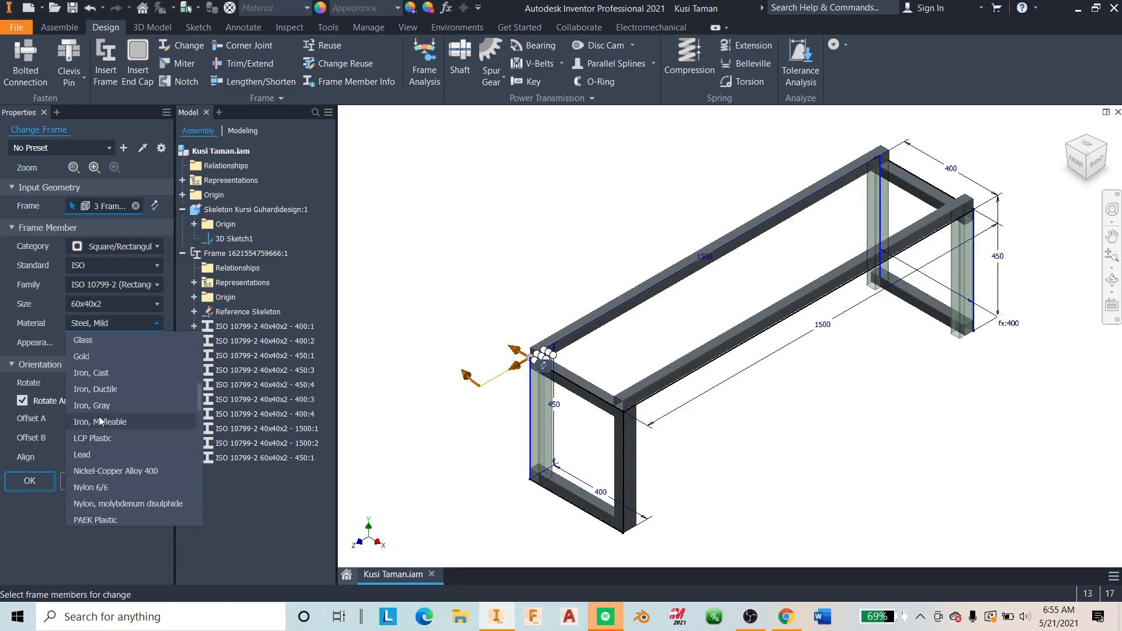
{"action": "left_click", "coordinate": [100, 415]}
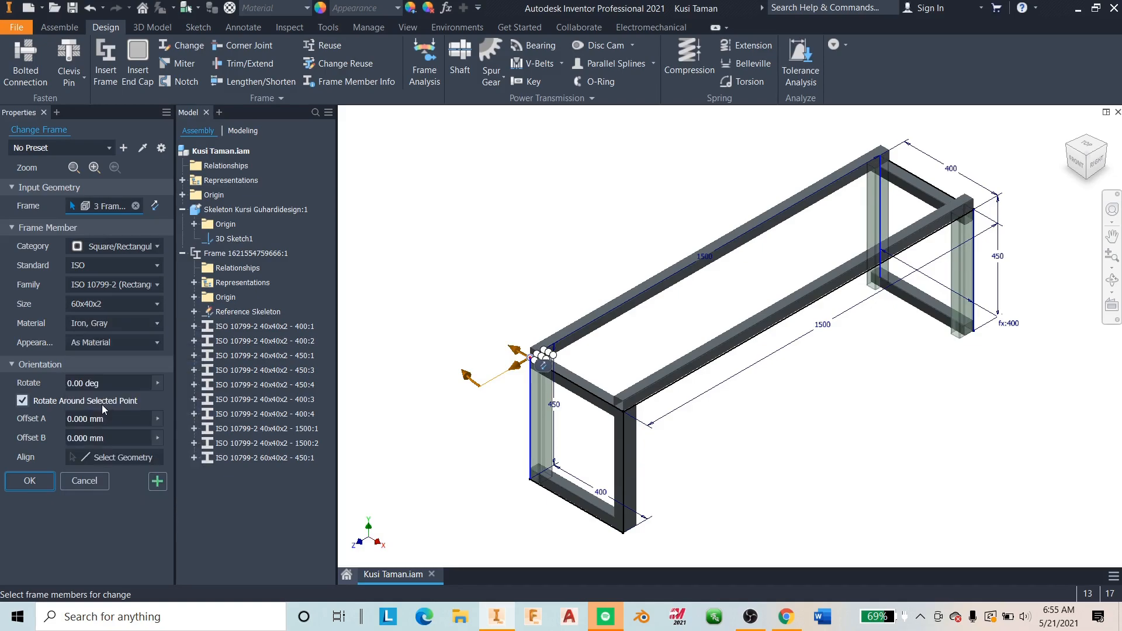
{"action": "left_click", "coordinate": [1107, 143]}
{"action": "scroll", "coordinate": [883, 429], "scroll_direction": "up", "scroll_amount": 4}
{"action": "scroll", "coordinate": [883, 430], "scroll_direction": "down", "scroll_amount": 5}
{"action": "left_click", "coordinate": [1106, 153]}
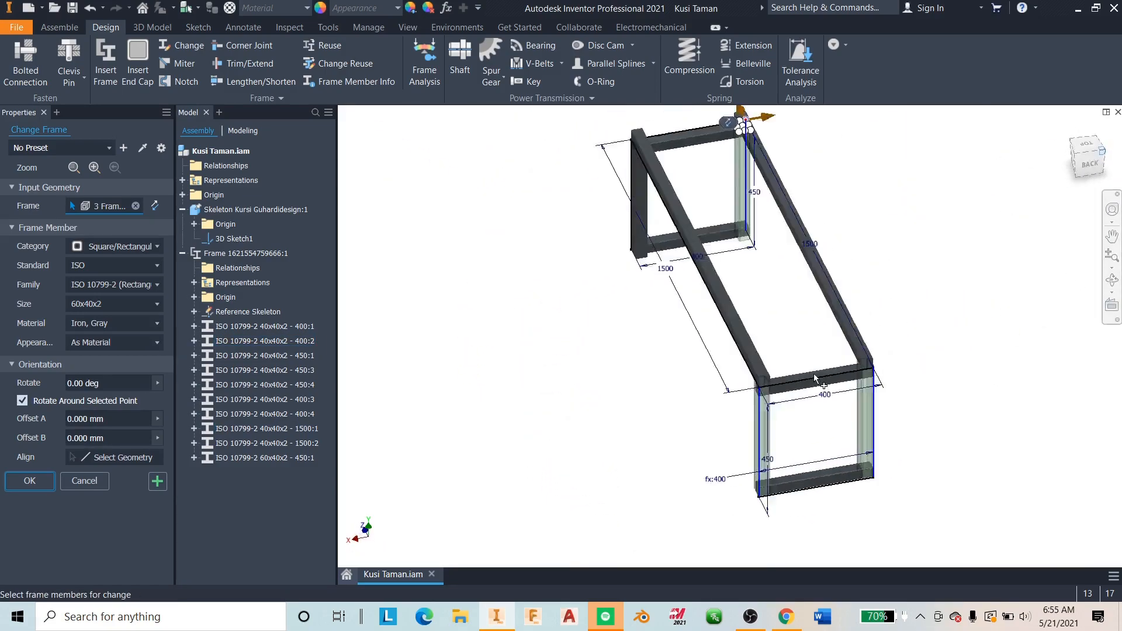
- Apply the change to the three uprights, accepting the replacement files and their default names
{"action": "left_click", "coordinate": [41, 481]}
{"action": "left_click", "coordinate": [467, 346]}
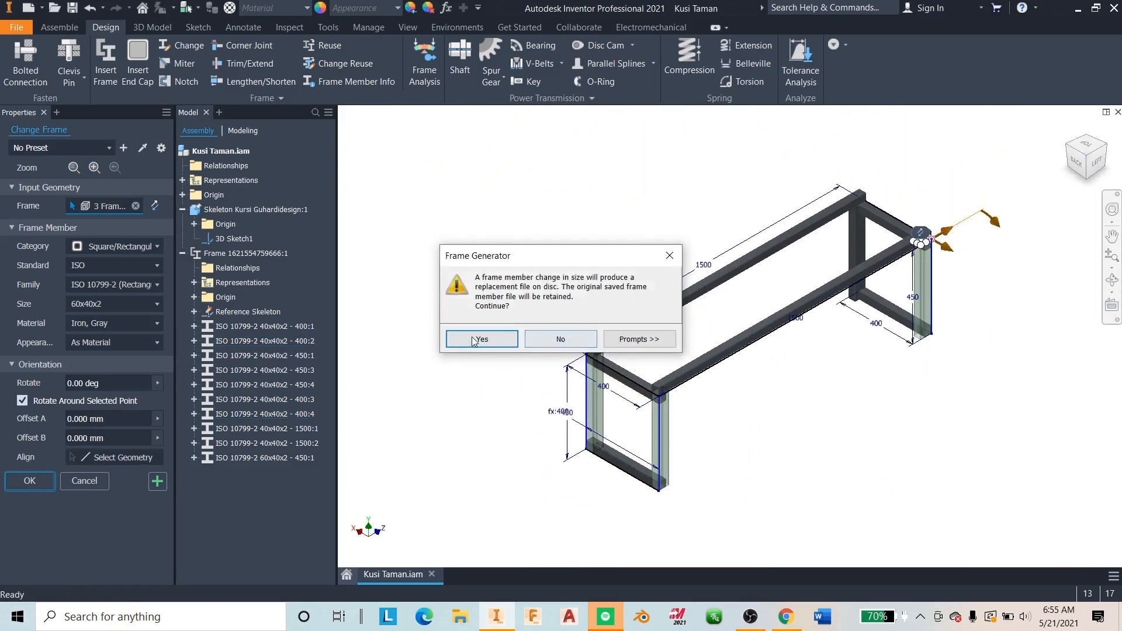
{"action": "left_click", "coordinate": [470, 339]}
{"action": "left_click", "coordinate": [776, 438]}
{"action": "scroll", "coordinate": [709, 425], "scroll_direction": "up", "scroll_amount": 5}
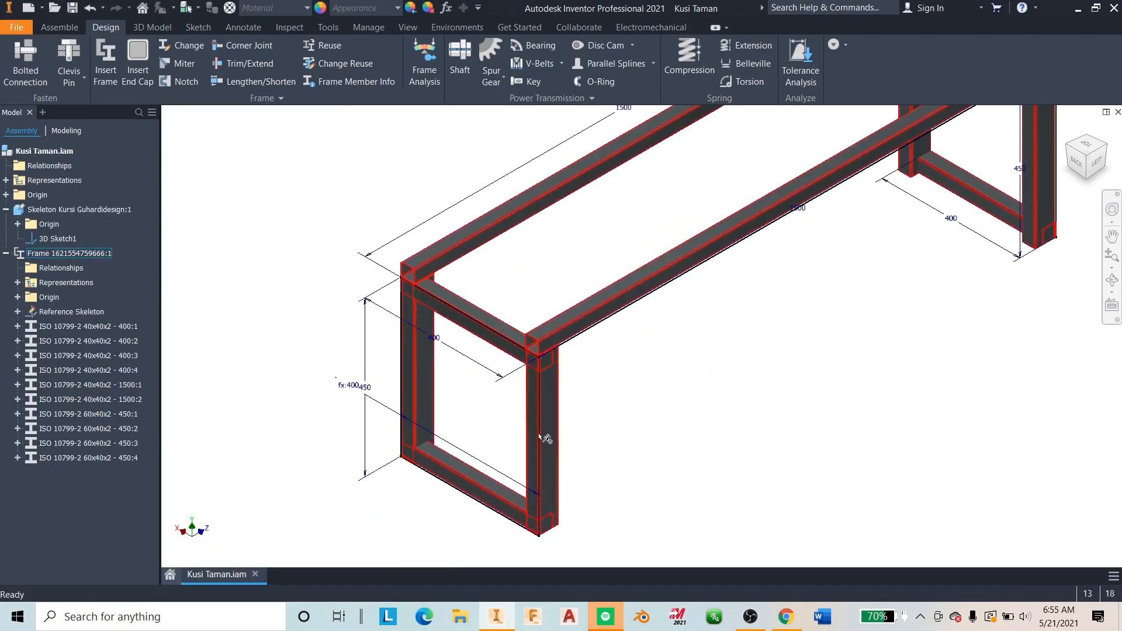
{"action": "scroll", "coordinate": [475, 334], "scroll_direction": "down", "scroll_amount": 4}
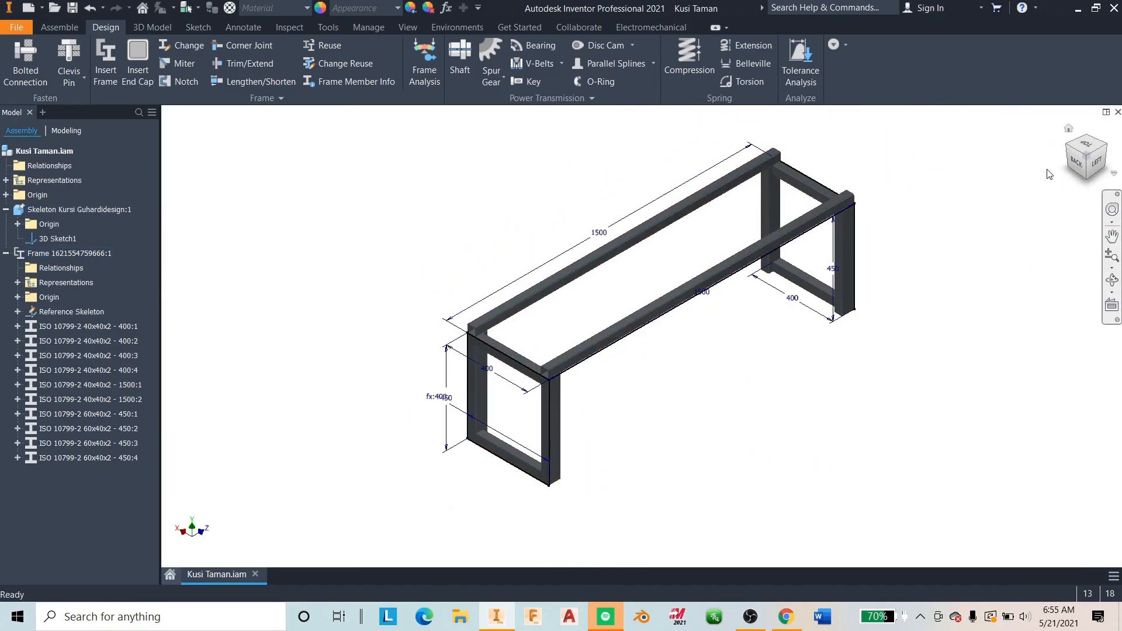
- Select both lower 400 mm crossbars (40x40x2) together and open them for editing with Frame Generator
{"action": "left_click", "coordinate": [1067, 146]}
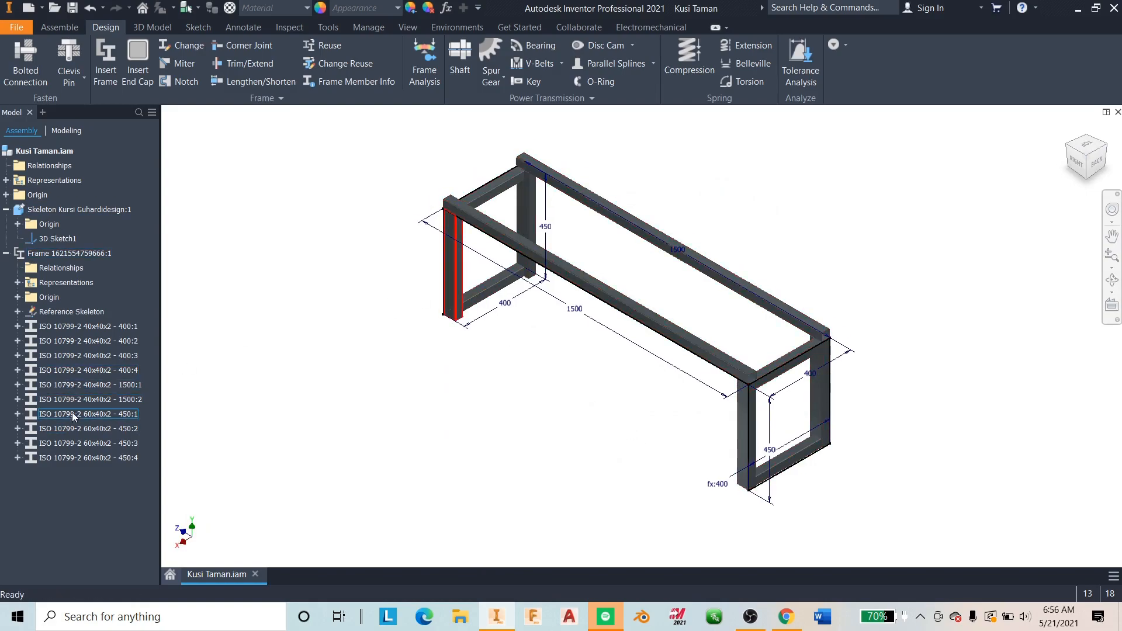
{"action": "left_click", "coordinate": [77, 326]}
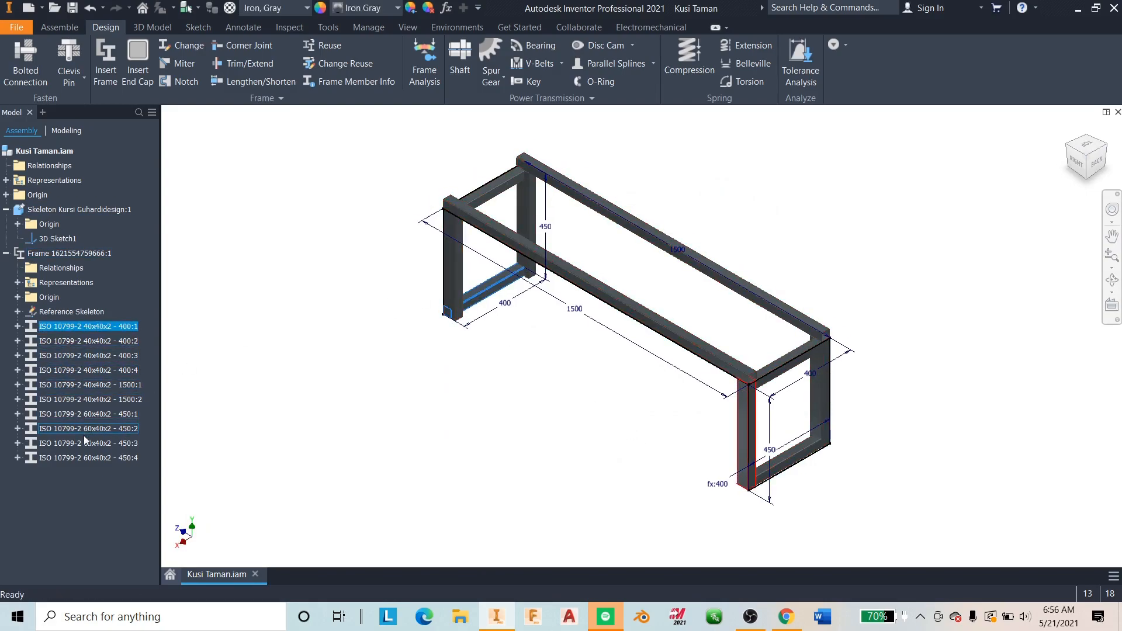
{"action": "left_click", "coordinate": [97, 342], "text": "ctrl"}
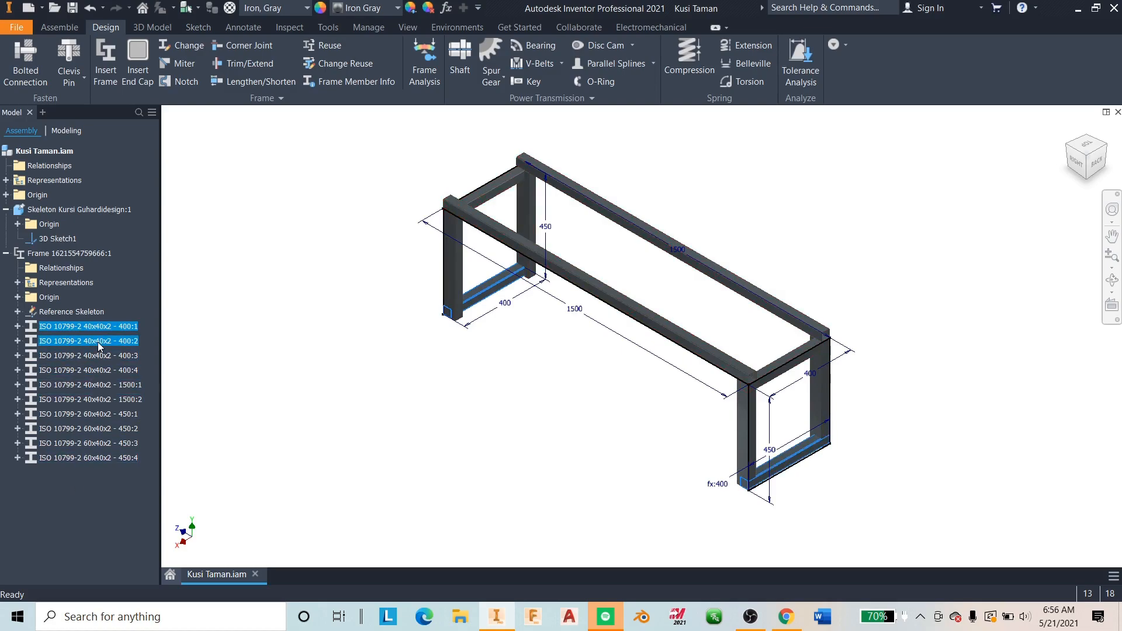
{"action": "right_click", "coordinate": [97, 342]}
{"action": "left_click", "coordinate": [140, 317]}
{"action": "scroll", "coordinate": [977, 309], "scroll_direction": "down", "scroll_amount": 3}
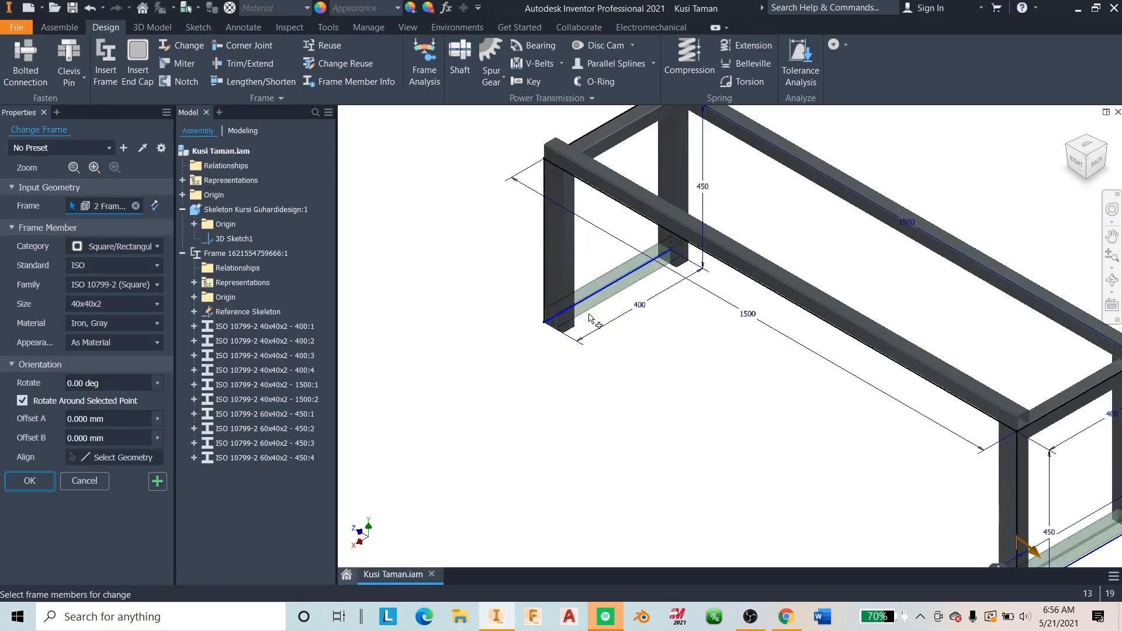
{"action": "middle_click_drag", "start_coordinate": [976, 305], "coordinate": [853, 241]}
- Change the two lower crossbars to family ISO 10799-2 (Rectangular), size 60x40x2, with material Iron, Gray
{"action": "left_click", "coordinate": [102, 282]}
{"action": "left_click", "coordinate": [135, 310]}
{"action": "left_click", "coordinate": [129, 304]}
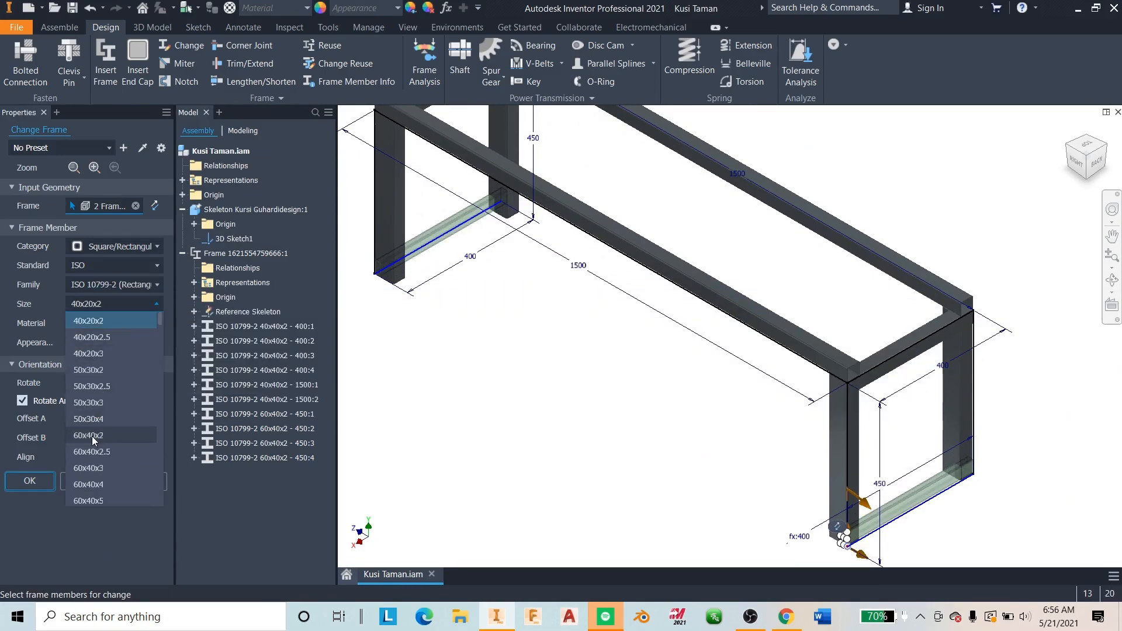
{"action": "left_click", "coordinate": [92, 435]}
{"action": "left_click", "coordinate": [105, 324]}
{"action": "scroll", "coordinate": [104, 391], "scroll_direction": "up", "scroll_amount": 4}
{"action": "scroll", "coordinate": [104, 391], "scroll_direction": "up", "scroll_amount": 6}
{"action": "scroll", "coordinate": [104, 391], "scroll_direction": "down", "scroll_amount": 2}
{"action": "left_click", "coordinate": [103, 394]}
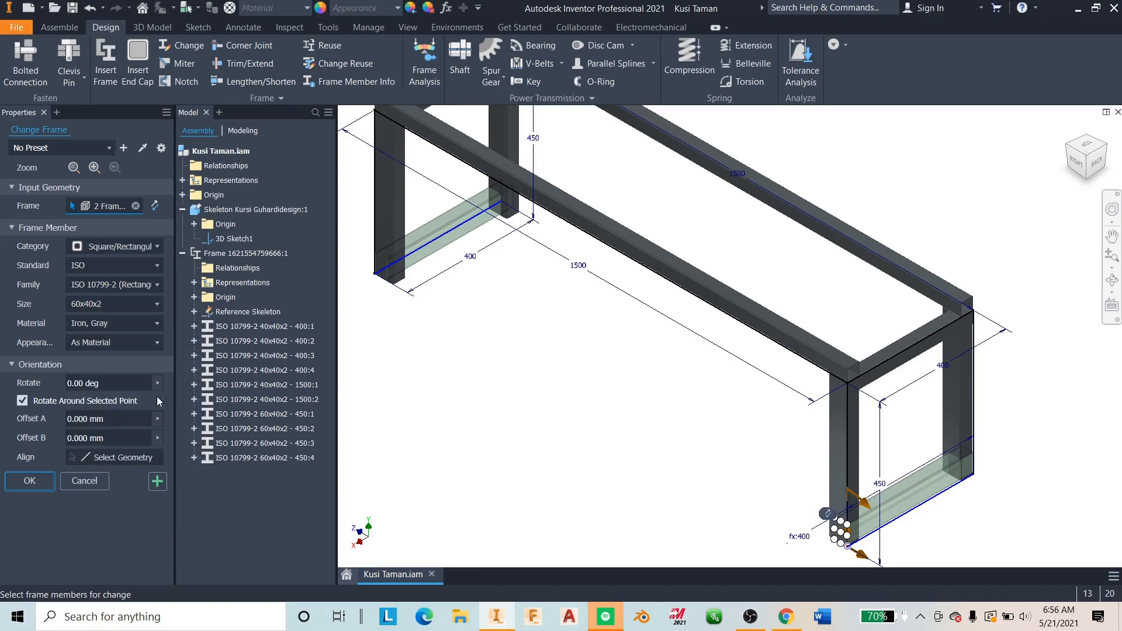
- Rotate the two lower crossbars -90 degrees and apply the change, accepting the replacement files and their default names
{"action": "scroll", "coordinate": [763, 430], "scroll_direction": "up", "scroll_amount": 5}
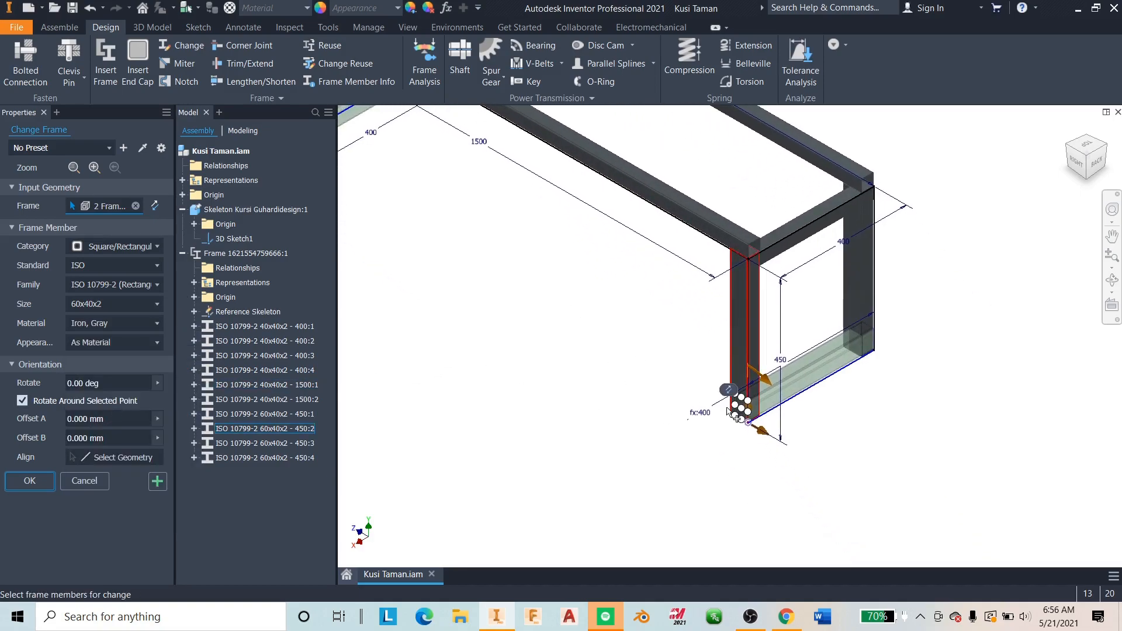
{"action": "left_click_drag", "start_coordinate": [763, 431], "coordinate": [739, 506]}
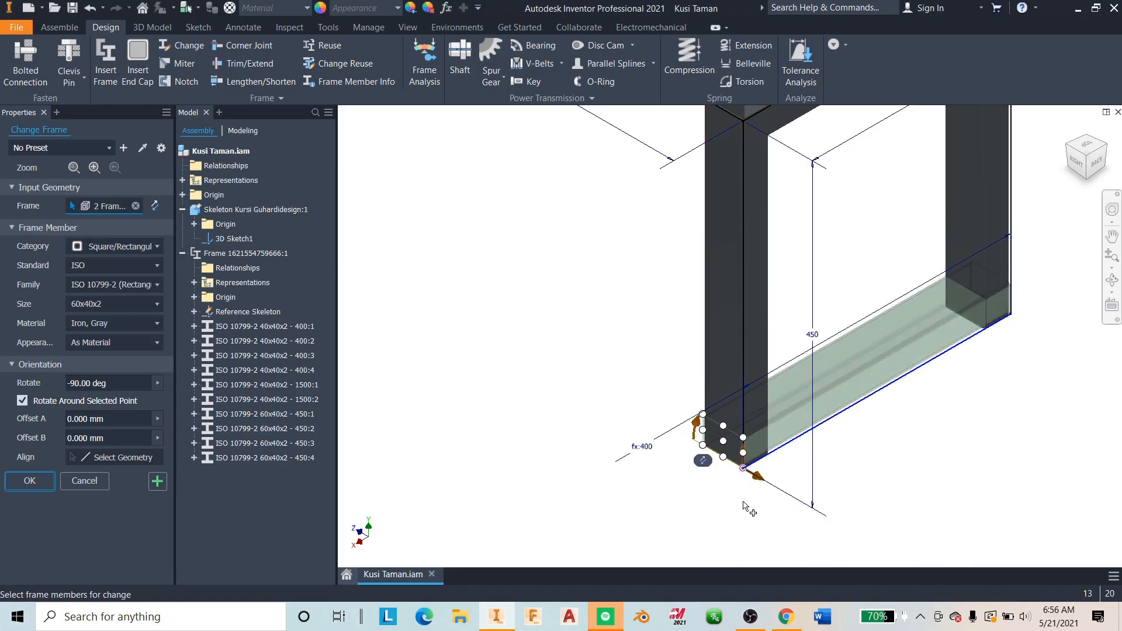
{"action": "scroll", "coordinate": [750, 496], "scroll_direction": "down", "scroll_amount": 4}
{"action": "scroll", "coordinate": [576, 431], "scroll_direction": "up", "scroll_amount": 5}
{"action": "scroll", "coordinate": [442, 310], "scroll_direction": "down", "scroll_amount": 5}
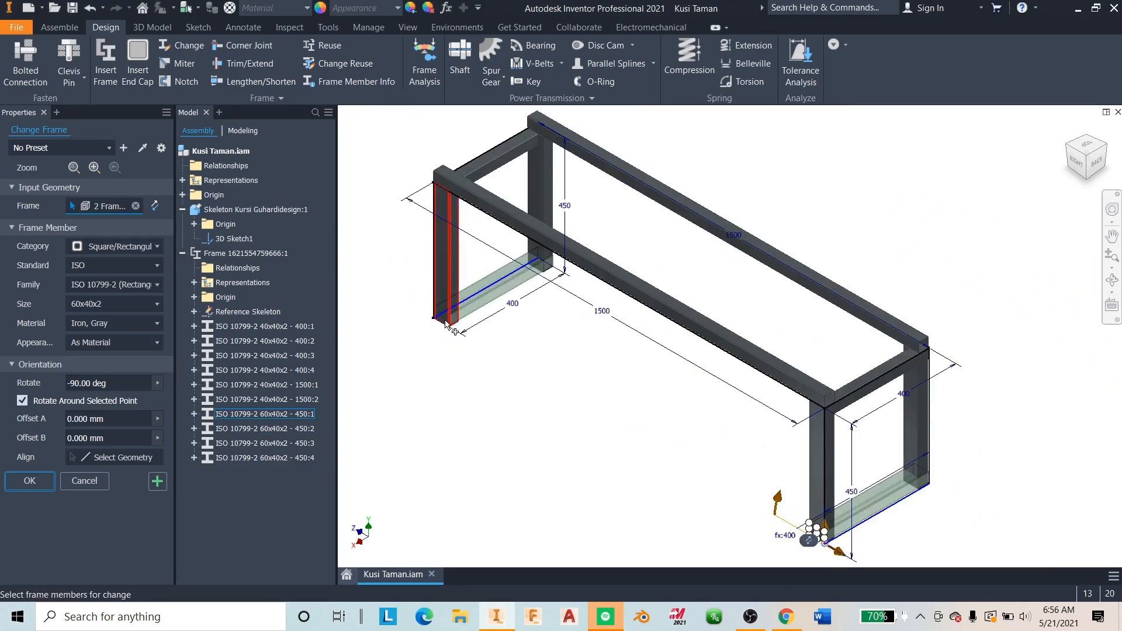
{"action": "left_click", "coordinate": [32, 484]}
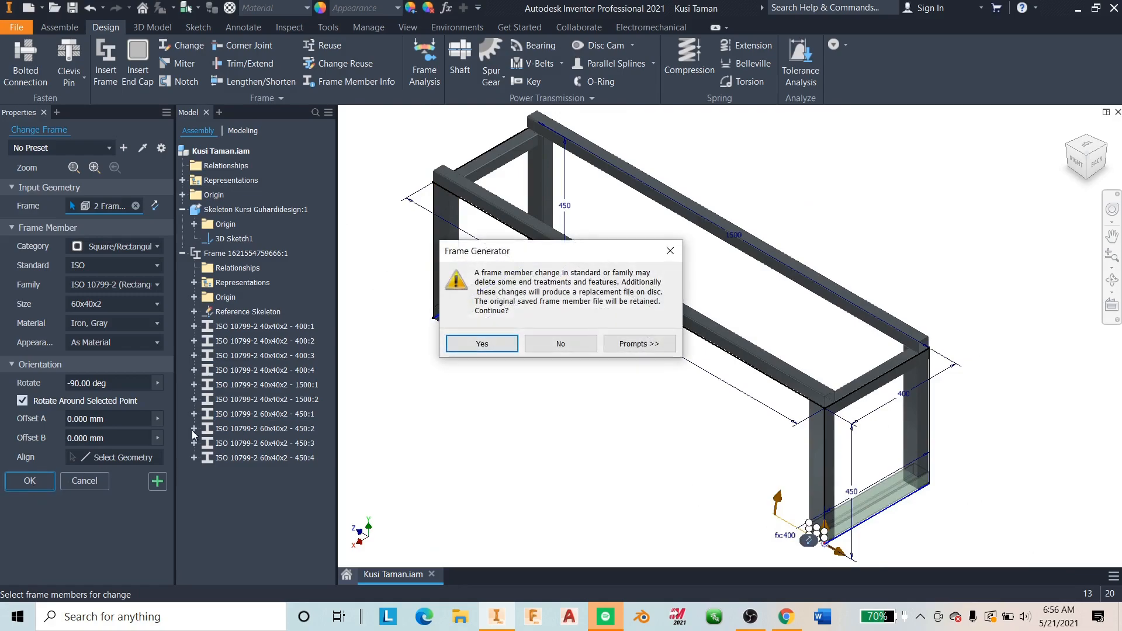
{"action": "left_click", "coordinate": [482, 339]}
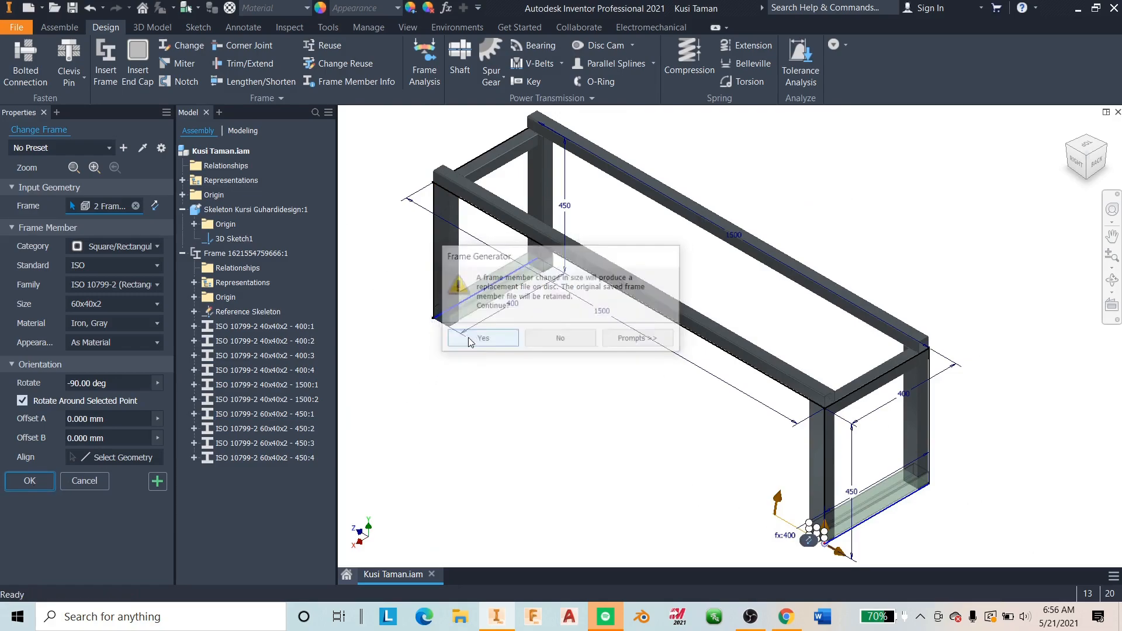
{"action": "left_click", "coordinate": [782, 440]}
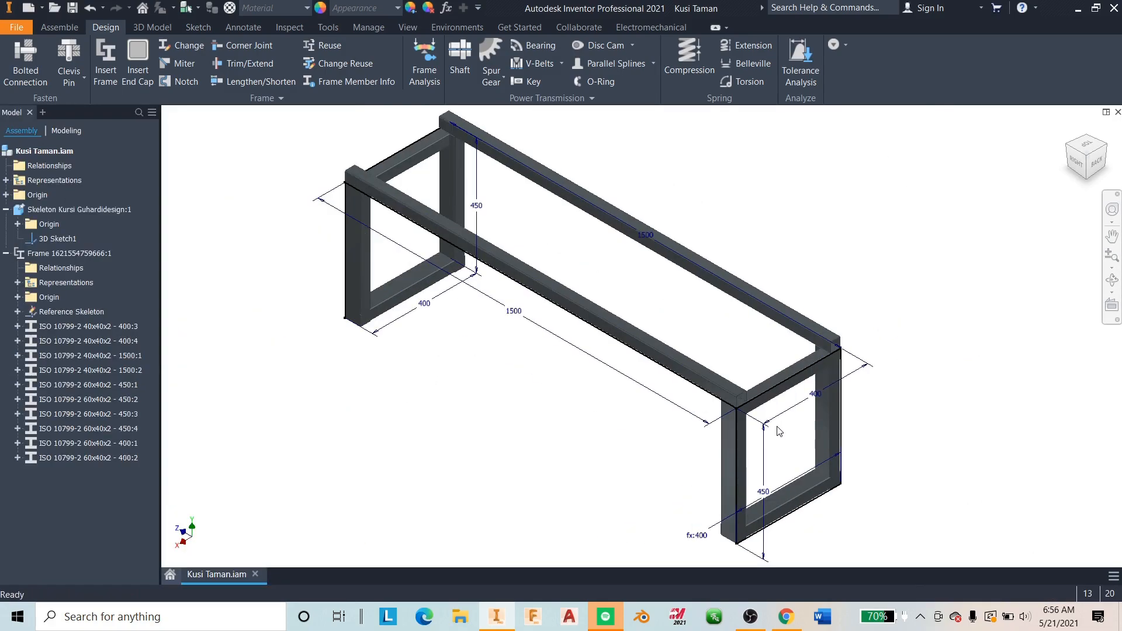
- Use Trim/Extend with 0 mm offset to cut one end of the first upper 400 mm crossbar at its upright's inner face
{"action": "left_click", "coordinate": [1064, 146]}
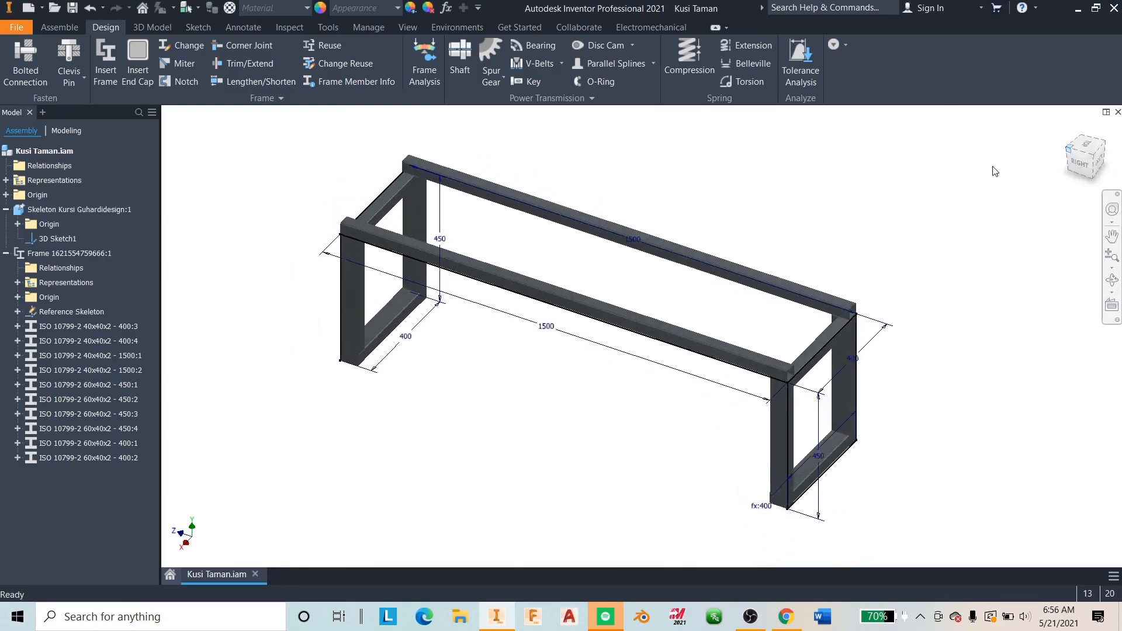
{"action": "scroll", "coordinate": [345, 433], "scroll_direction": "up", "scroll_amount": 5}
{"action": "left_click", "coordinate": [502, 449]}
{"action": "scroll", "coordinate": [501, 449], "scroll_direction": "down", "scroll_amount": 5}
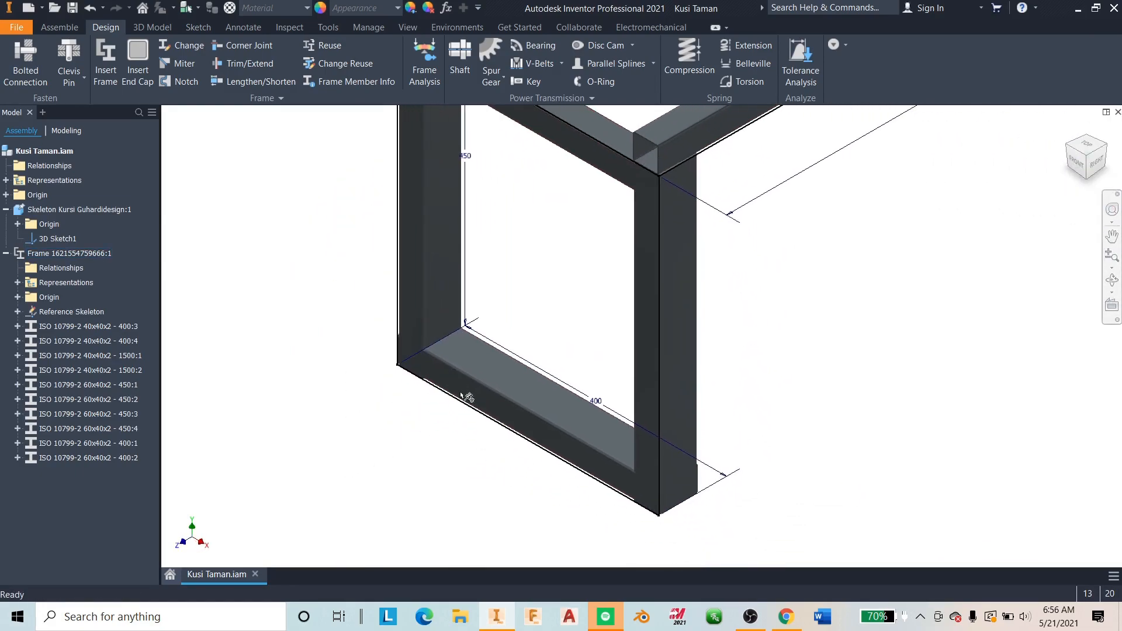
{"action": "left_click", "coordinate": [499, 408]}
{"action": "middle_click_drag", "start_coordinate": [498, 407], "coordinate": [493, 431]}
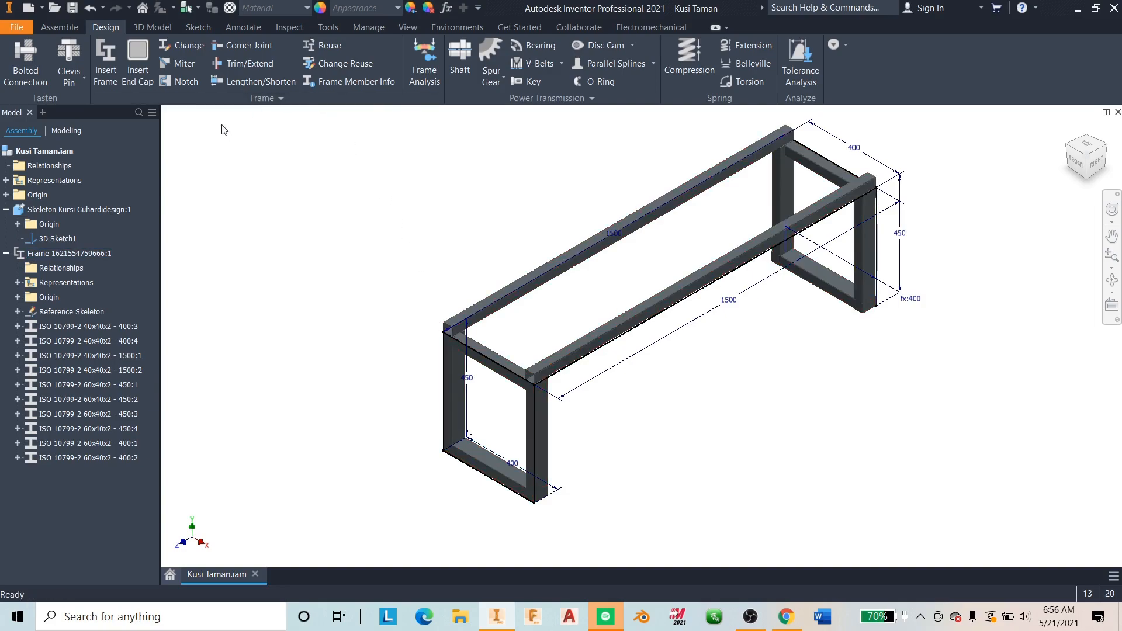
{"action": "left_click", "coordinate": [239, 63]}
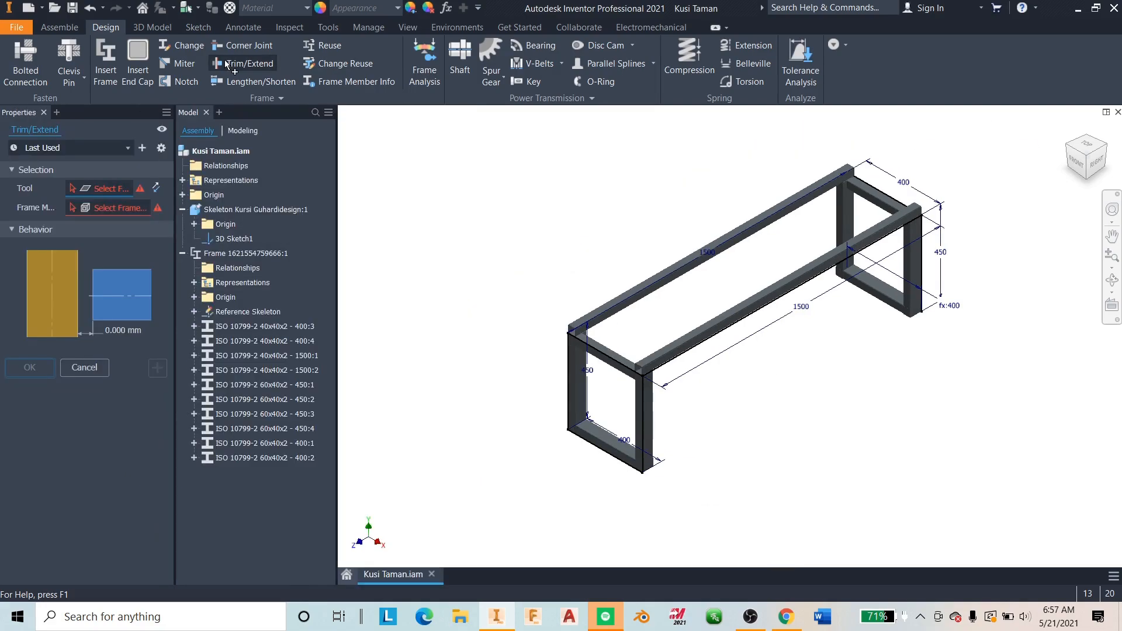
{"action": "middle_click_drag", "start_coordinate": [572, 349], "coordinate": [460, 246]}
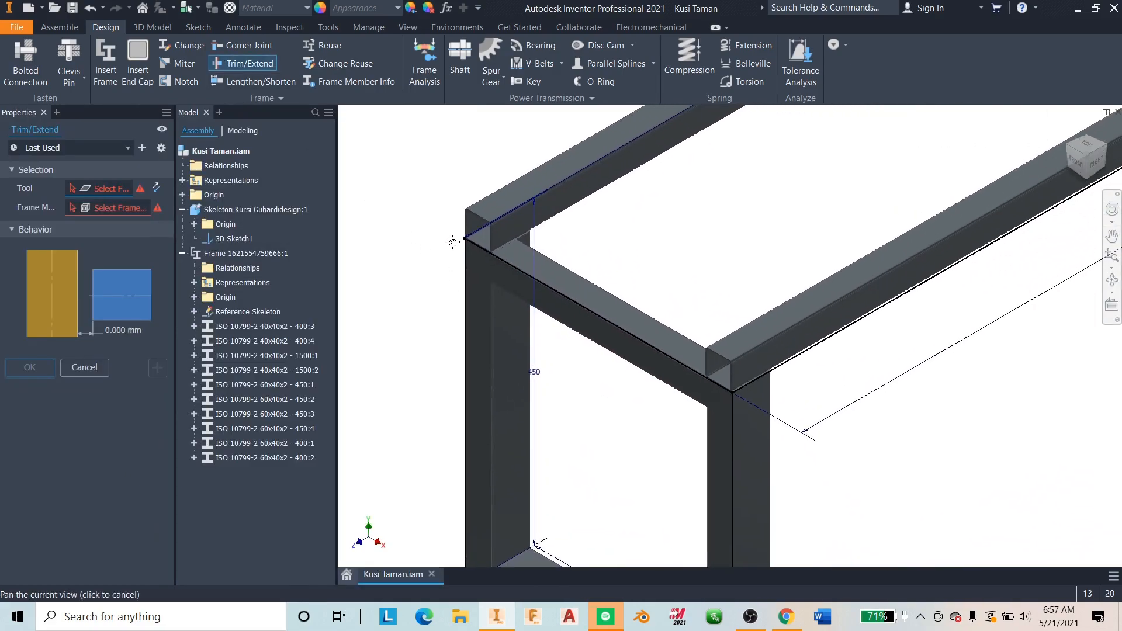
{"action": "left_click", "coordinate": [507, 313]}
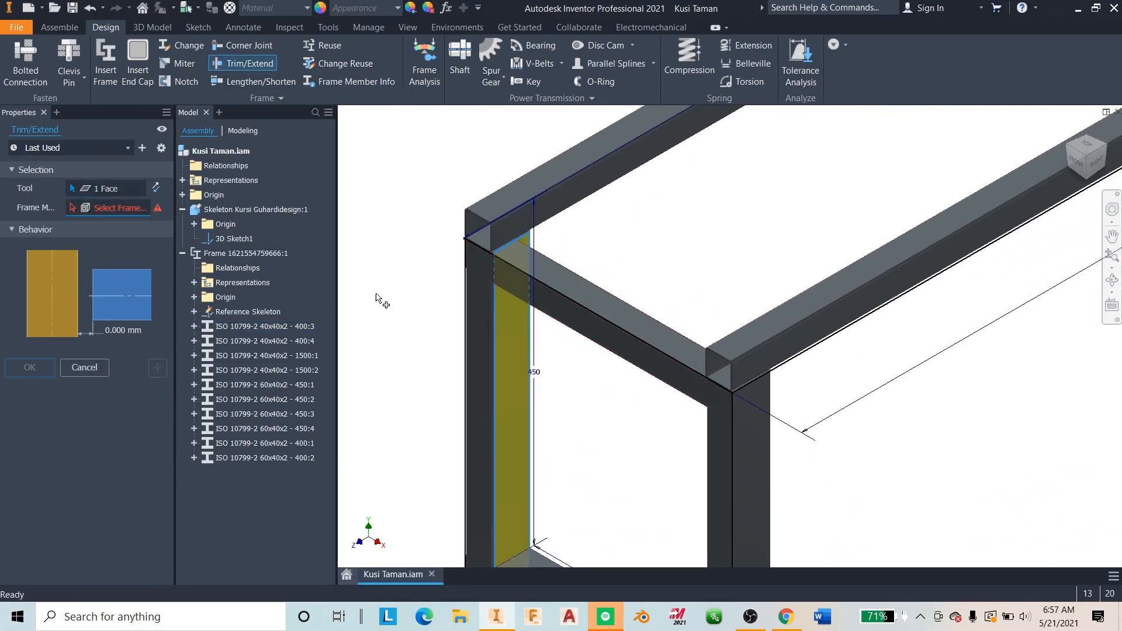
{"action": "left_click", "coordinate": [554, 286]}
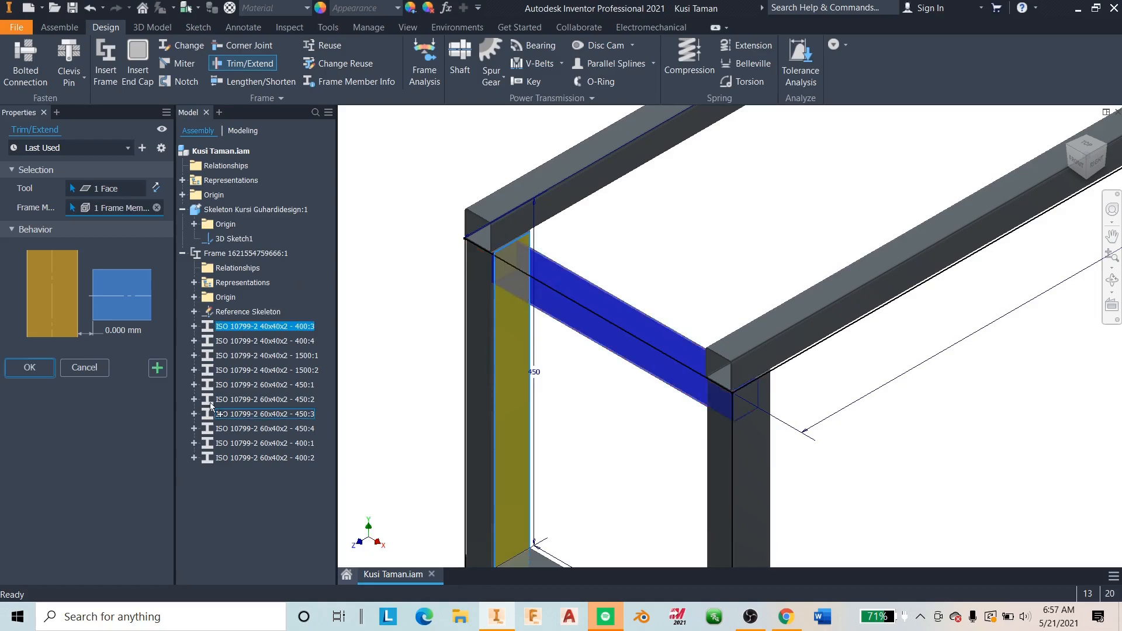
{"action": "left_click", "coordinate": [157, 367]}
- Trim the opposite end of the same upper crossbar to the inner face of the other upright
{"action": "scroll", "coordinate": [549, 386], "scroll_direction": "down", "scroll_amount": 3}
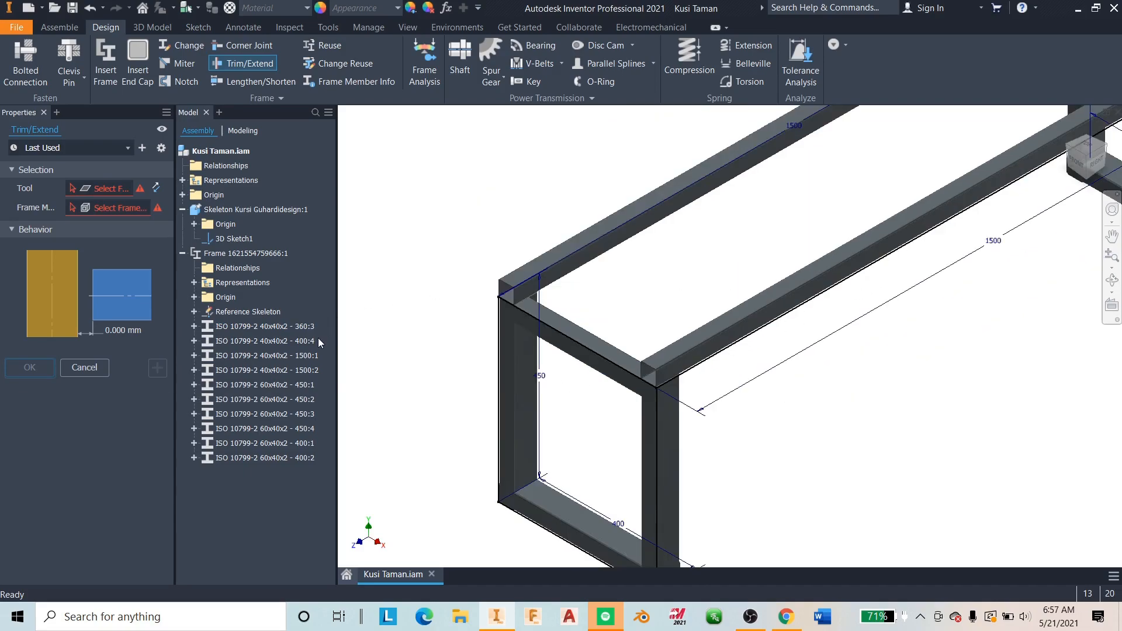
{"action": "left_click", "coordinate": [1066, 150]}
{"action": "scroll", "coordinate": [776, 345], "scroll_direction": "up", "scroll_amount": 5}
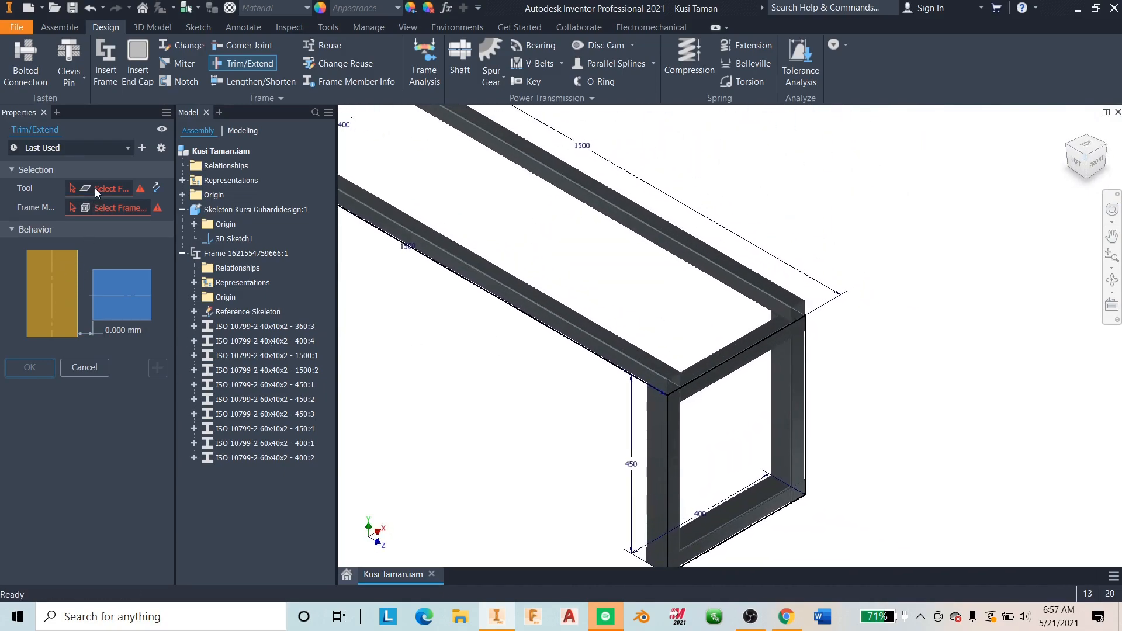
{"action": "left_click", "coordinate": [771, 391]}
{"action": "left_click", "coordinate": [764, 340]}
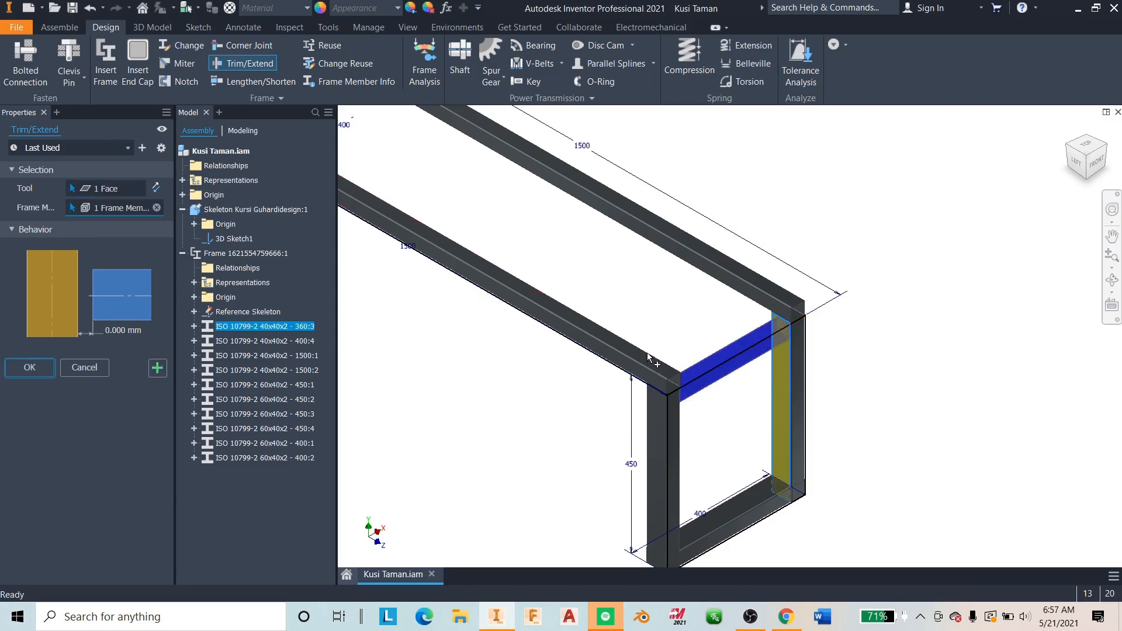
{"action": "left_click", "coordinate": [156, 368]}
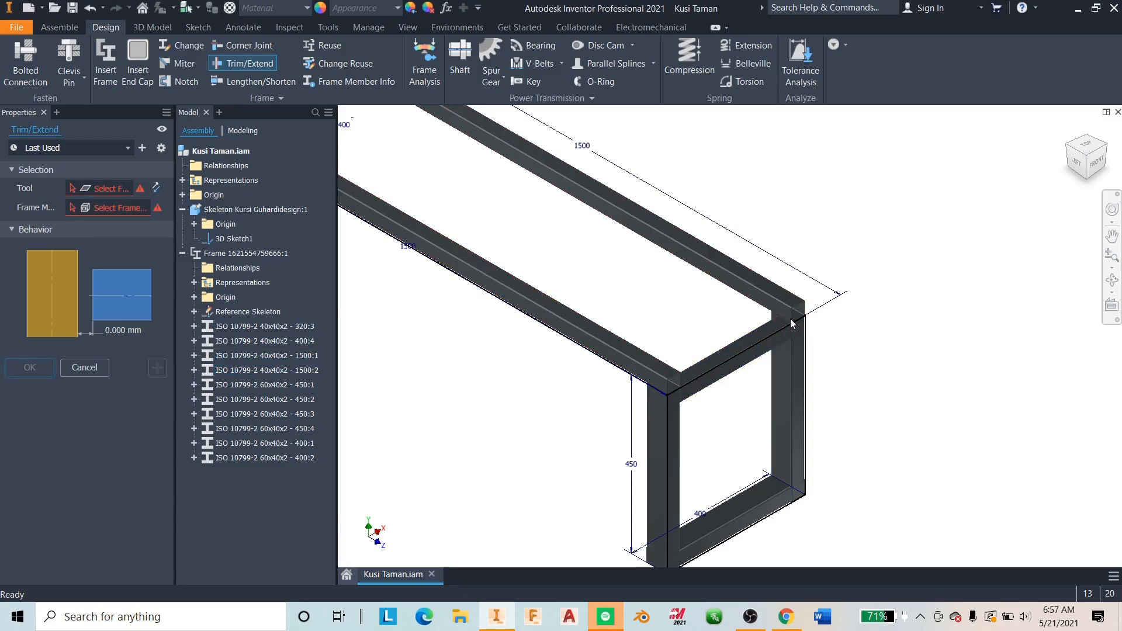
- At the other end of the bench, trim one end of the upper 400 mm crossbar to its upright's inner face
{"action": "scroll", "coordinate": [787, 335], "scroll_direction": "up", "scroll_amount": 3}
{"action": "scroll", "coordinate": [722, 341], "scroll_direction": "down", "scroll_amount": 3}
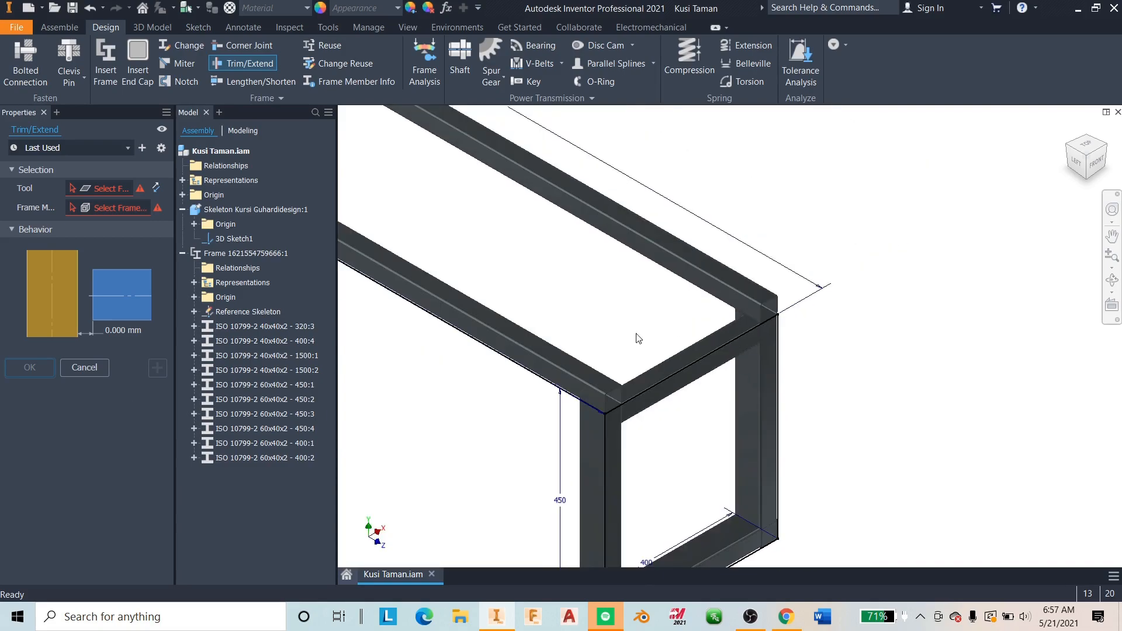
{"action": "left_click", "coordinate": [105, 190]}
{"action": "scroll", "coordinate": [485, 279], "scroll_direction": "down", "scroll_amount": 5}
{"action": "middle_click_drag", "start_coordinate": [374, 196], "coordinate": [459, 250]}
{"action": "scroll", "coordinate": [459, 245], "scroll_direction": "up", "scroll_amount": 7}
{"action": "left_click", "coordinate": [529, 321]}
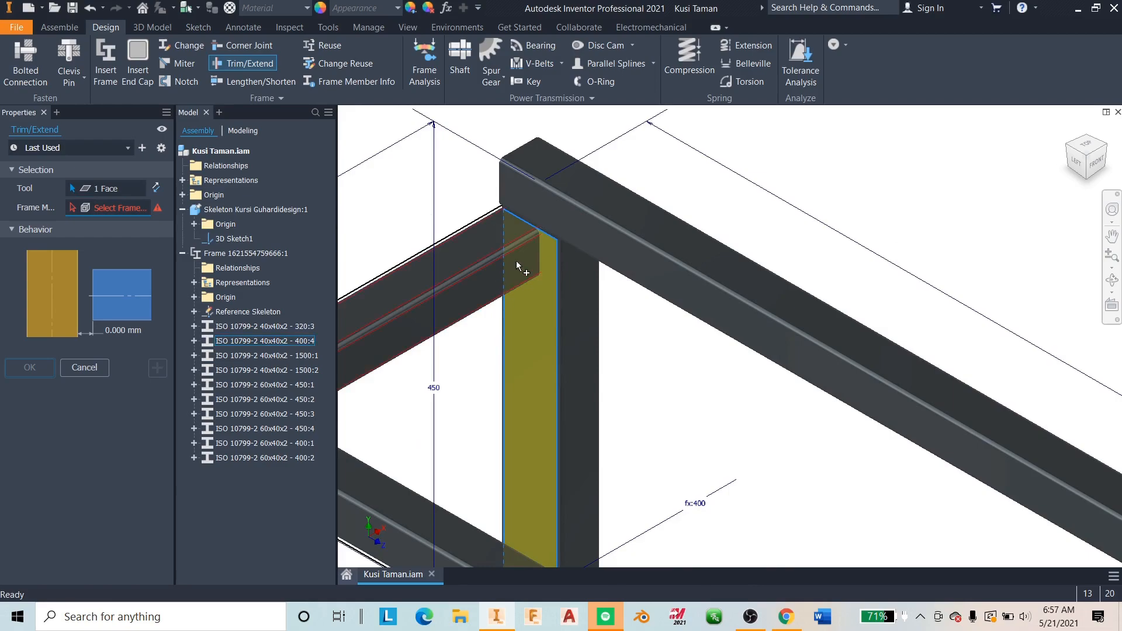
{"action": "left_click", "coordinate": [1069, 147]}
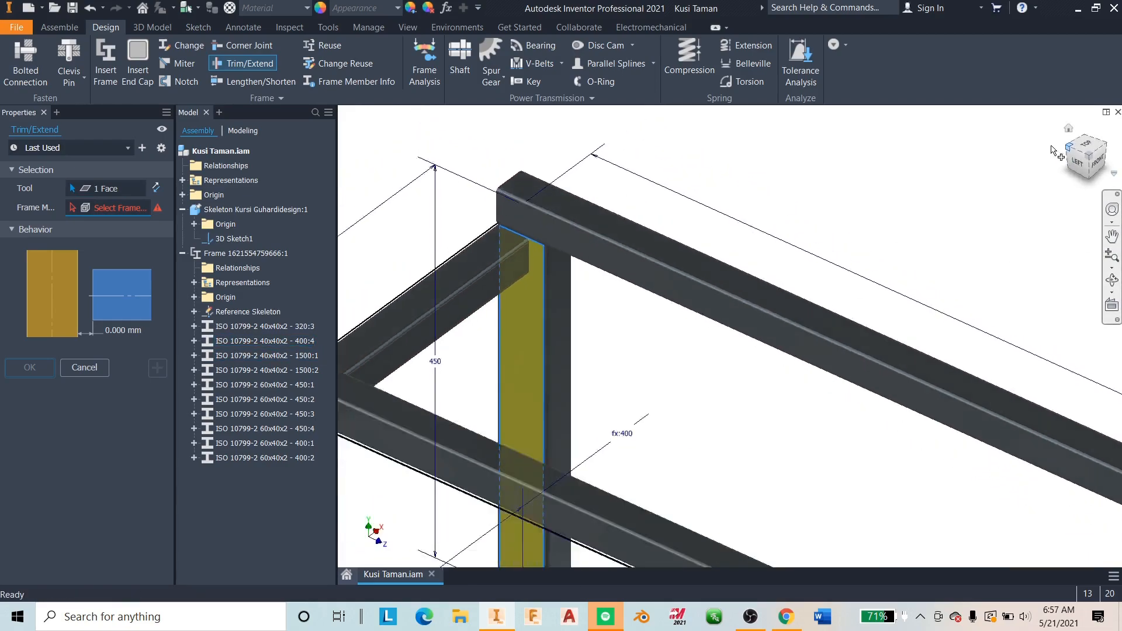
{"action": "scroll", "coordinate": [589, 362], "scroll_direction": "up", "scroll_amount": 5}
{"action": "middle_click_drag", "start_coordinate": [590, 362], "coordinate": [517, 301]}
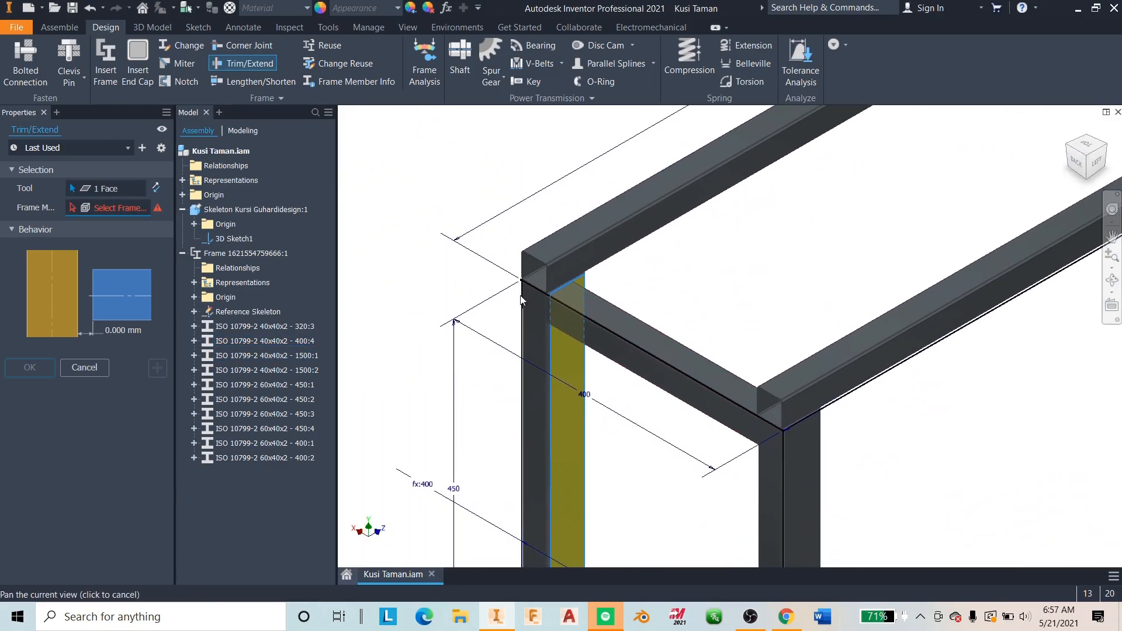
{"action": "left_click", "coordinate": [575, 318]}
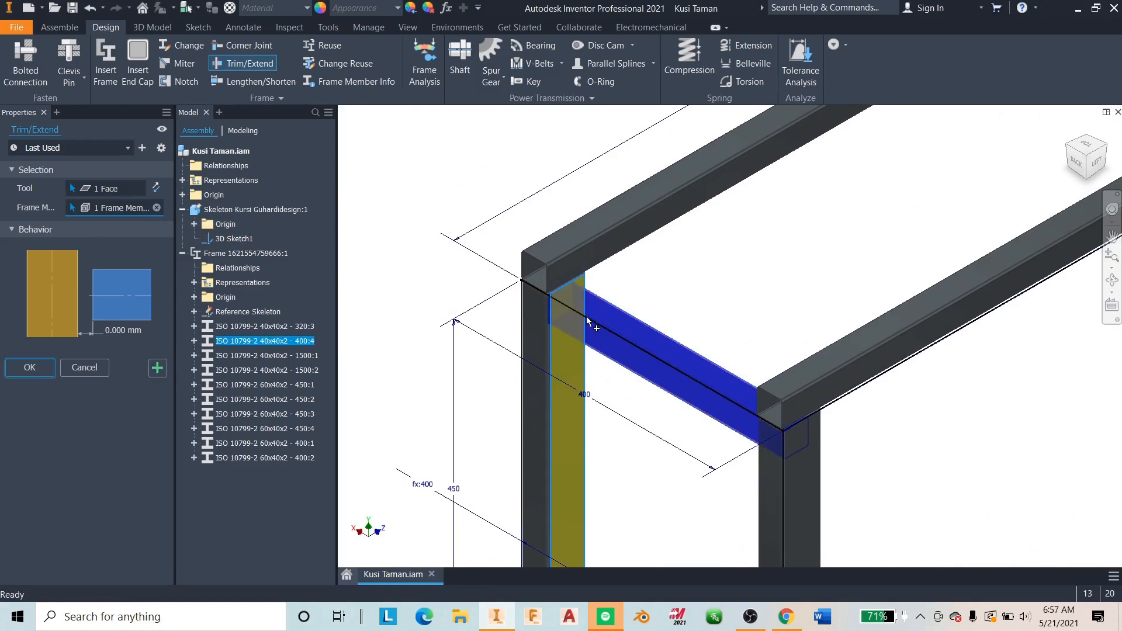
{"action": "left_click", "coordinate": [159, 369]}
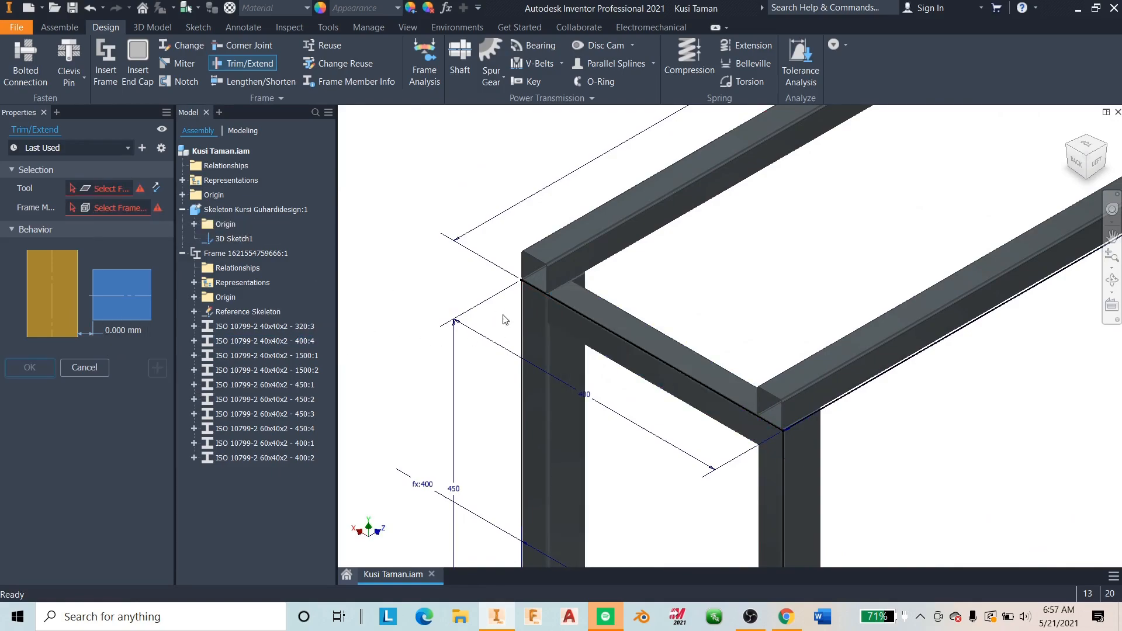
- Trim the opposite end of the second upper crossbar to the inner face of its other upright with 0 mm offset
{"action": "scroll", "coordinate": [565, 296], "scroll_direction": "down", "scroll_amount": 5}
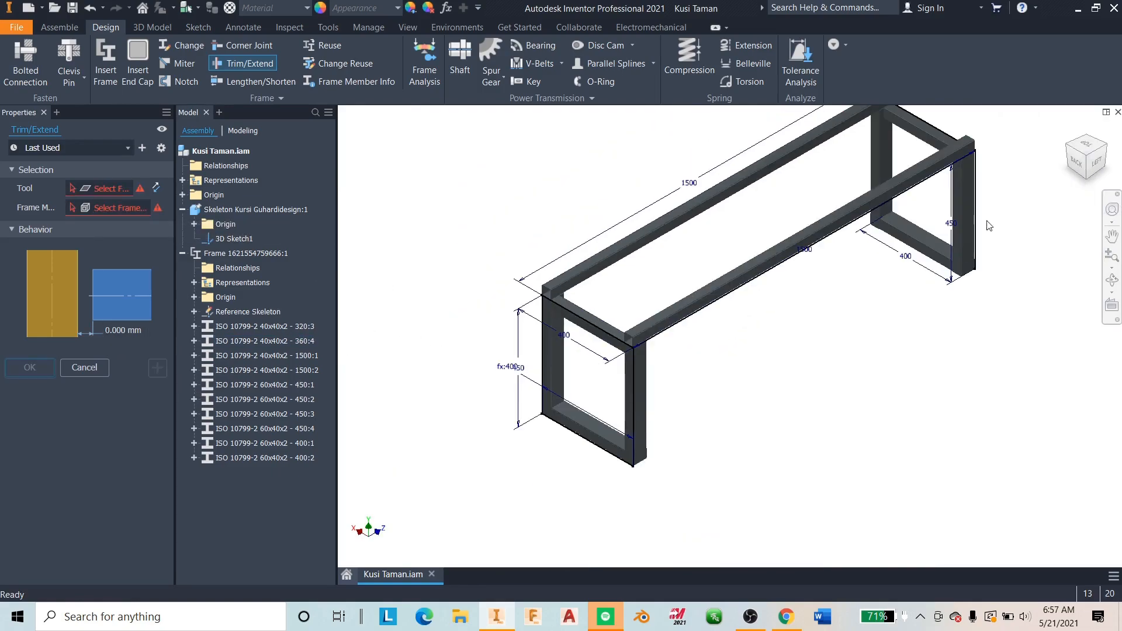
{"action": "left_click", "coordinate": [1055, 149]}
{"action": "scroll", "coordinate": [811, 288], "scroll_direction": "up", "scroll_amount": 6}
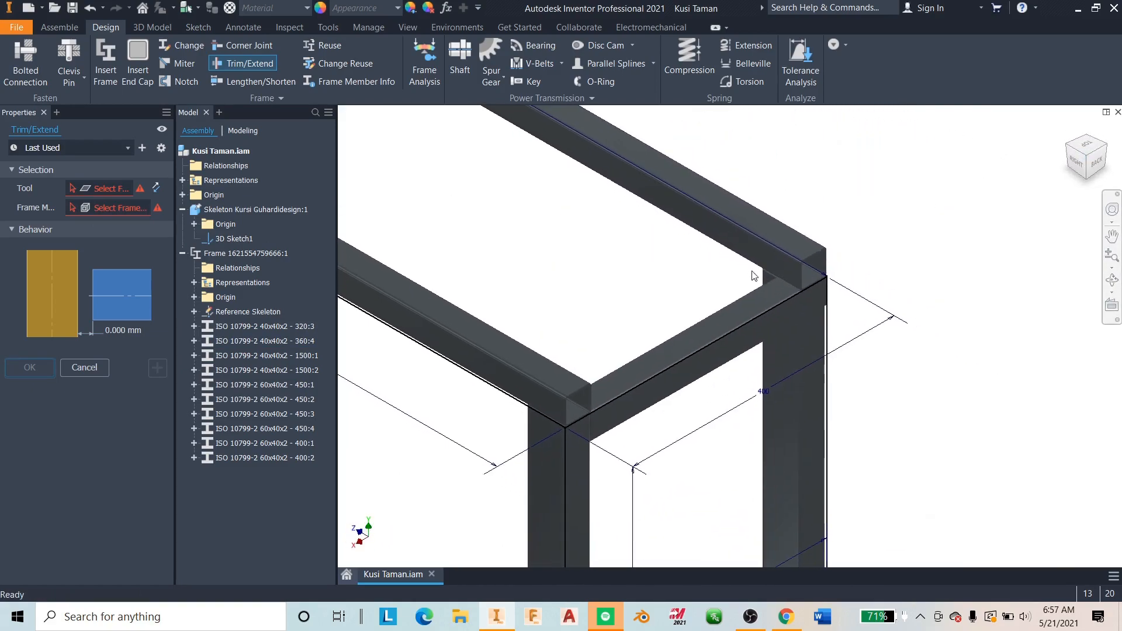
{"action": "scroll", "coordinate": [814, 301], "scroll_direction": "up", "scroll_amount": 1}
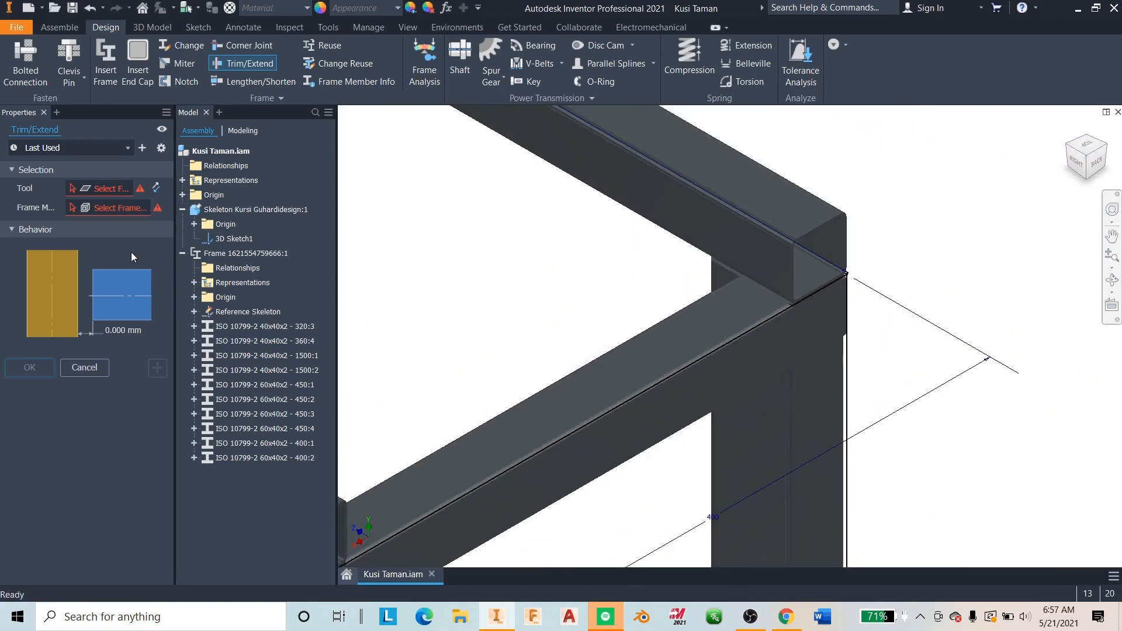
{"action": "left_click", "coordinate": [740, 470]}
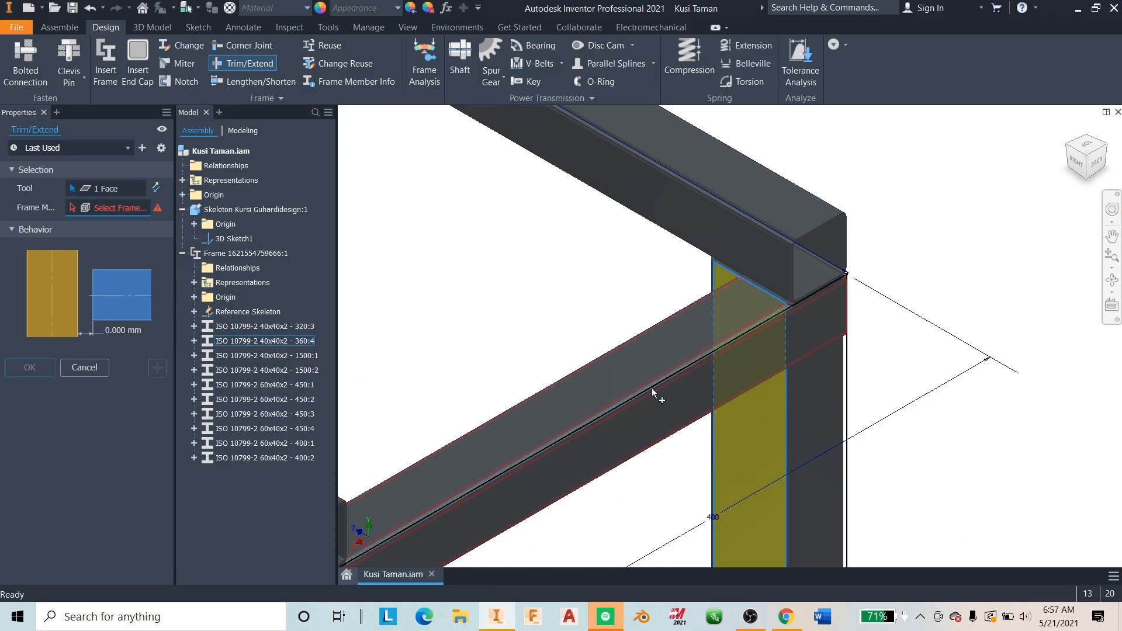
{"action": "left_click", "coordinate": [734, 370]}
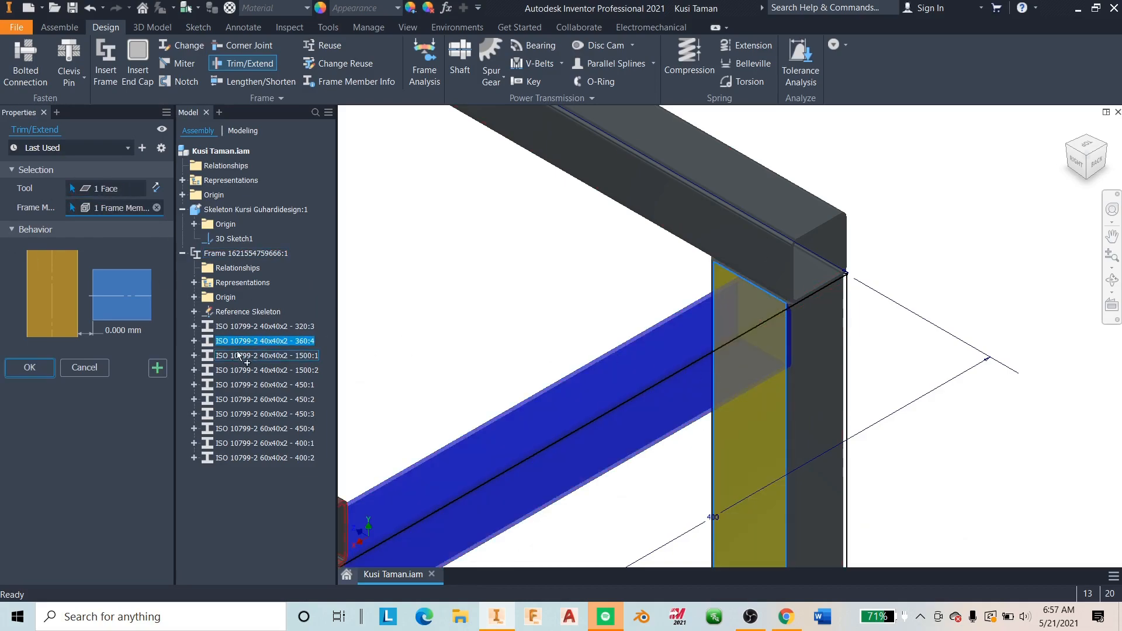
{"action": "left_click", "coordinate": [30, 366]}
{"action": "scroll", "coordinate": [676, 362], "scroll_direction": "down", "scroll_amount": 5}
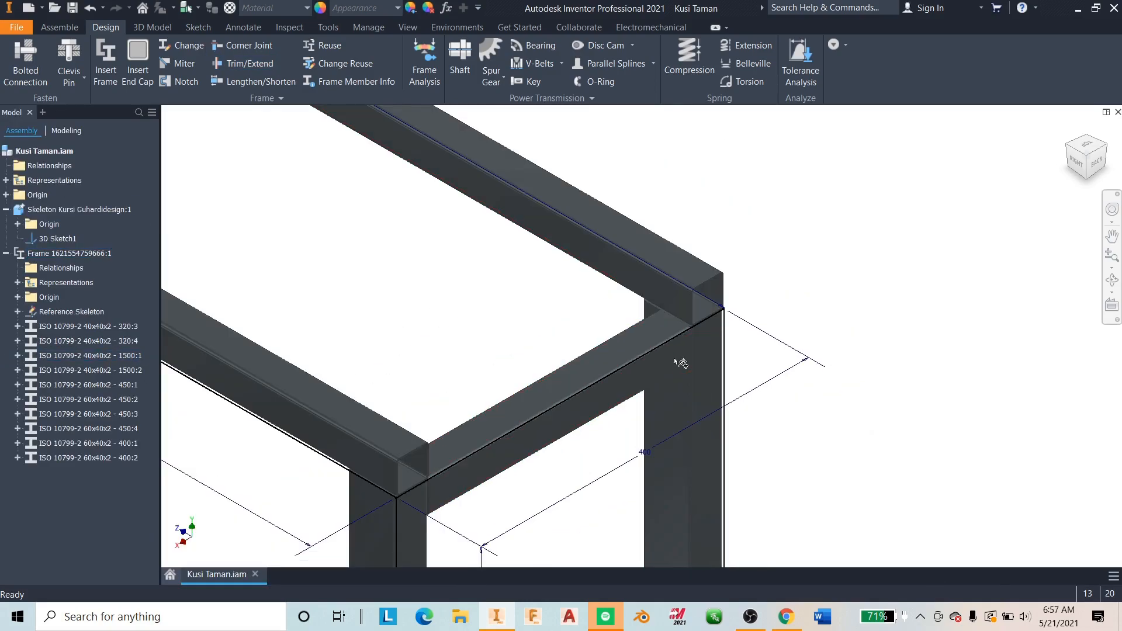
{"action": "scroll", "coordinate": [666, 357], "scroll_direction": "up", "scroll_amount": 2}
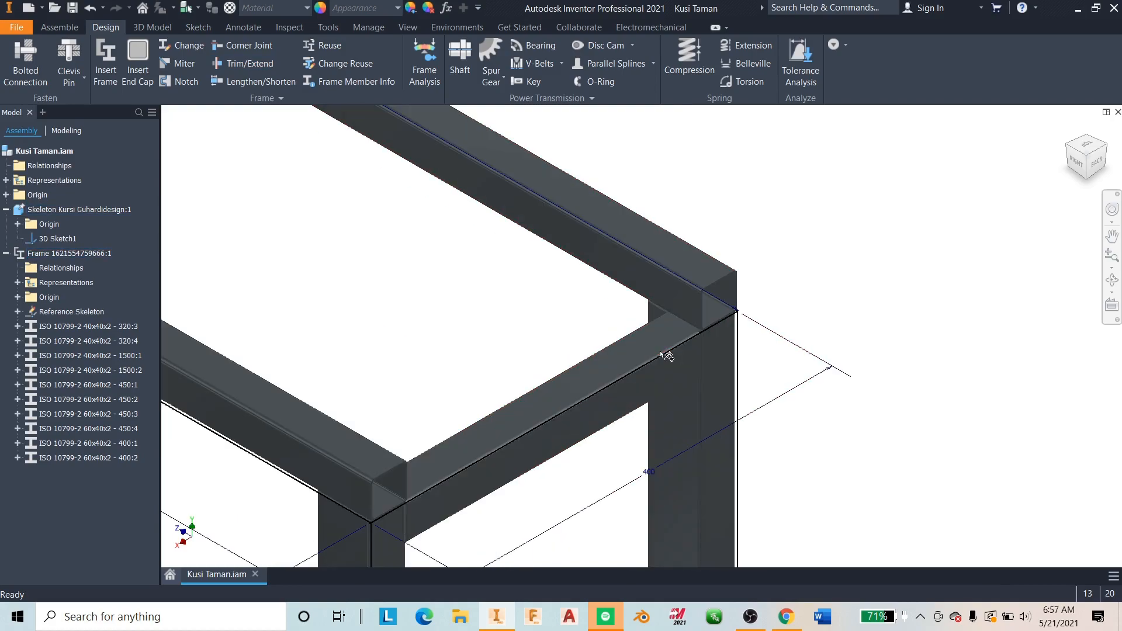
{"action": "scroll", "coordinate": [676, 330], "scroll_direction": "down", "scroll_amount": 5}
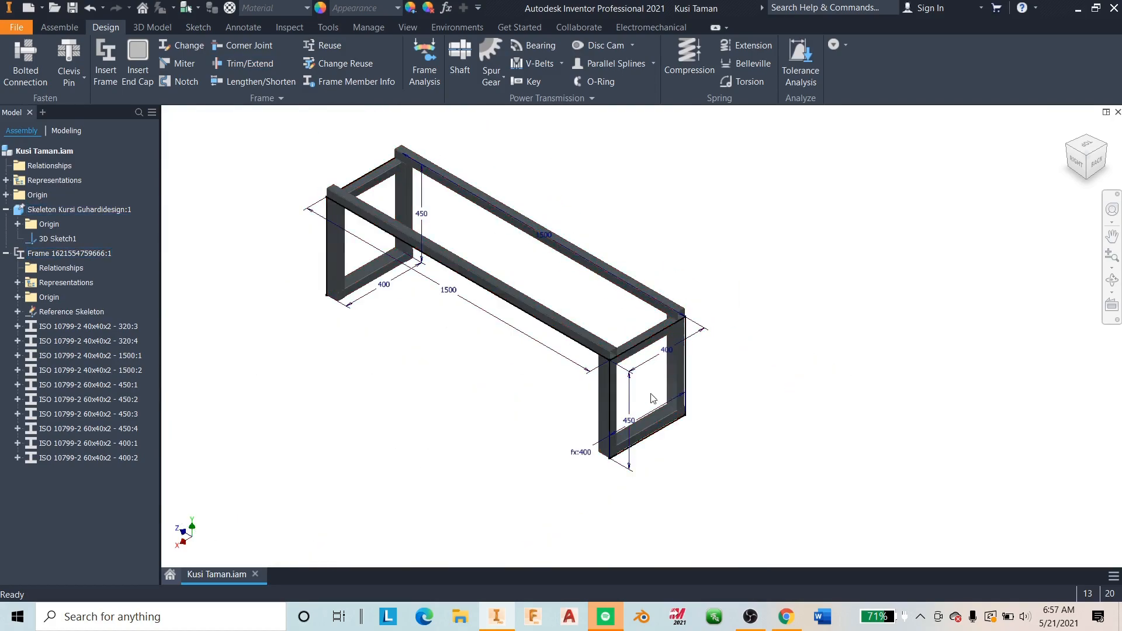
- Miter one end of a lower 60x40x2 crossbar with its adjoining 450 mm upright, using 0 mm offset
{"action": "left_click", "coordinate": [178, 63]}
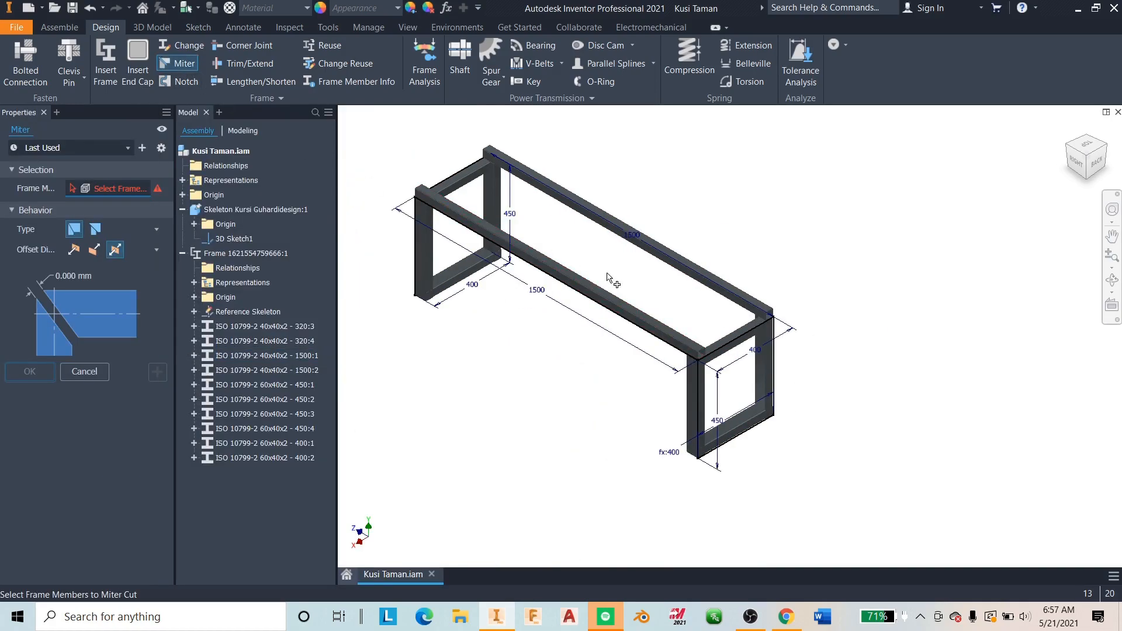
{"action": "scroll", "coordinate": [800, 420], "scroll_direction": "up", "scroll_amount": 5}
{"action": "middle_click_drag", "start_coordinate": [798, 418], "coordinate": [753, 348]}
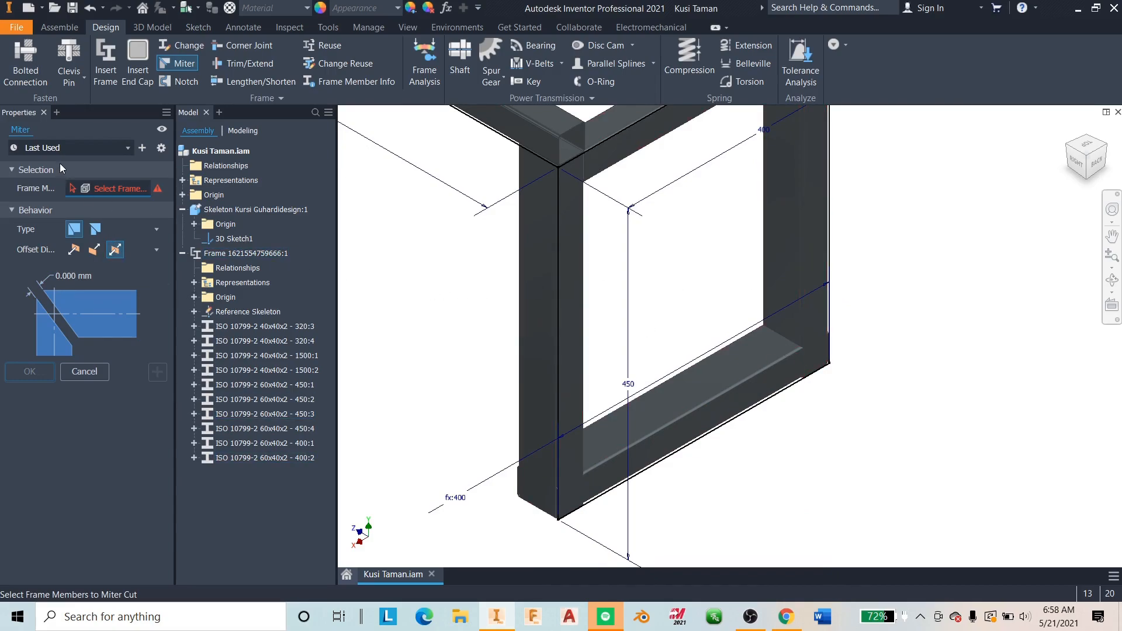
{"action": "left_click", "coordinate": [765, 366]}
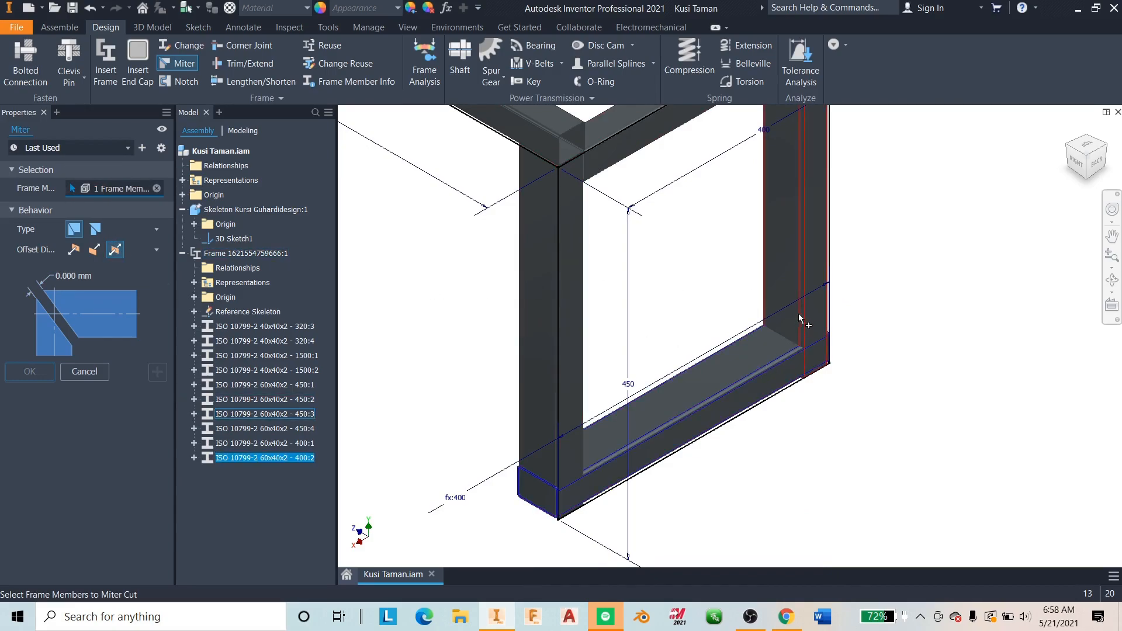
{"action": "left_click", "coordinate": [805, 311]}
{"action": "scroll", "coordinate": [802, 356], "scroll_direction": "up", "scroll_amount": 3}
{"action": "scroll", "coordinate": [802, 355], "scroll_direction": "down", "scroll_amount": 3}
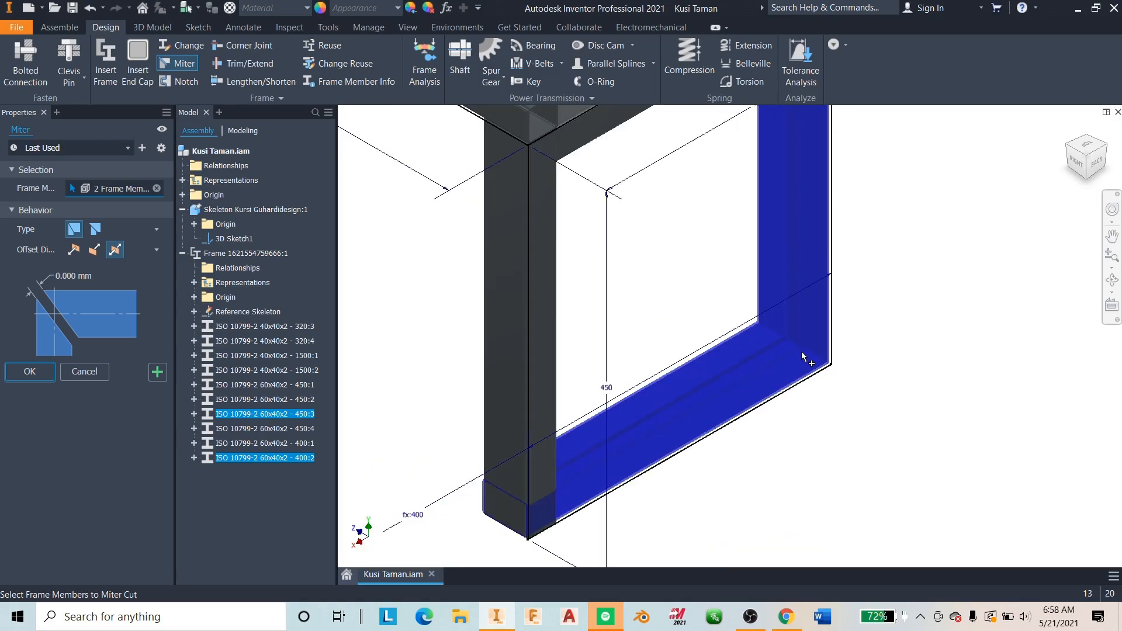
{"action": "left_click", "coordinate": [1095, 159]}
{"action": "scroll", "coordinate": [800, 394], "scroll_direction": "up", "scroll_amount": 3}
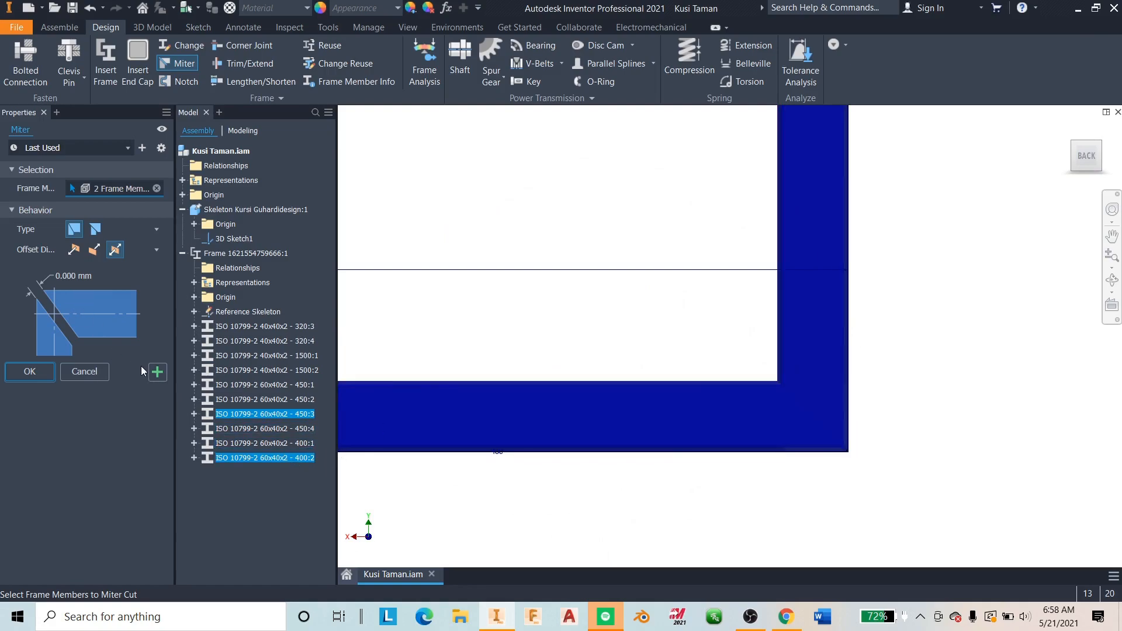
{"action": "left_click", "coordinate": [157, 373]}
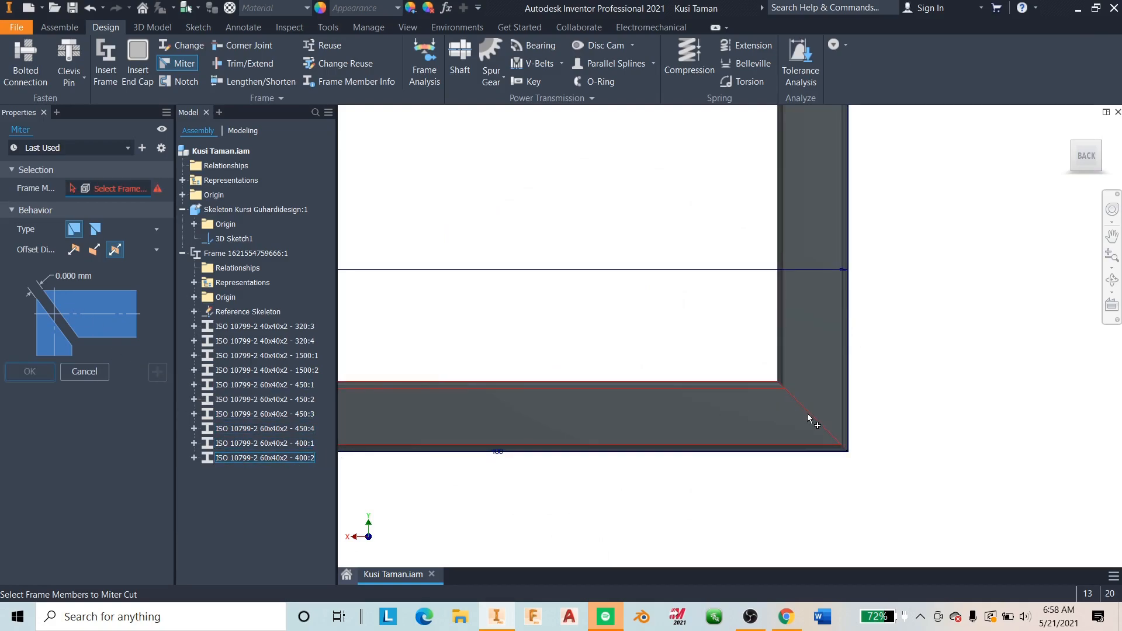
- Miter the opposite end of the same lower crossbar with the other 450 mm upright of that leg frame
{"action": "scroll", "coordinate": [808, 420], "scroll_direction": "down", "scroll_amount": 2}
{"action": "scroll", "coordinate": [808, 412], "scroll_direction": "down", "scroll_amount": 3}
{"action": "left_click", "coordinate": [586, 378]}
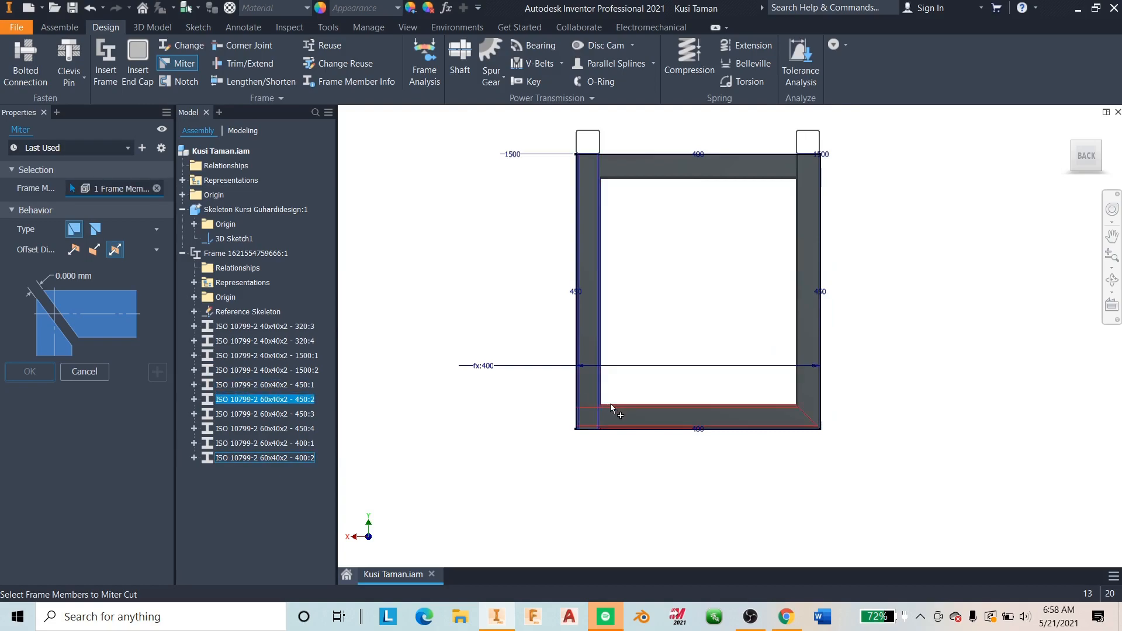
{"action": "left_click", "coordinate": [613, 416]}
{"action": "scroll", "coordinate": [596, 418], "scroll_direction": "up", "scroll_amount": 2}
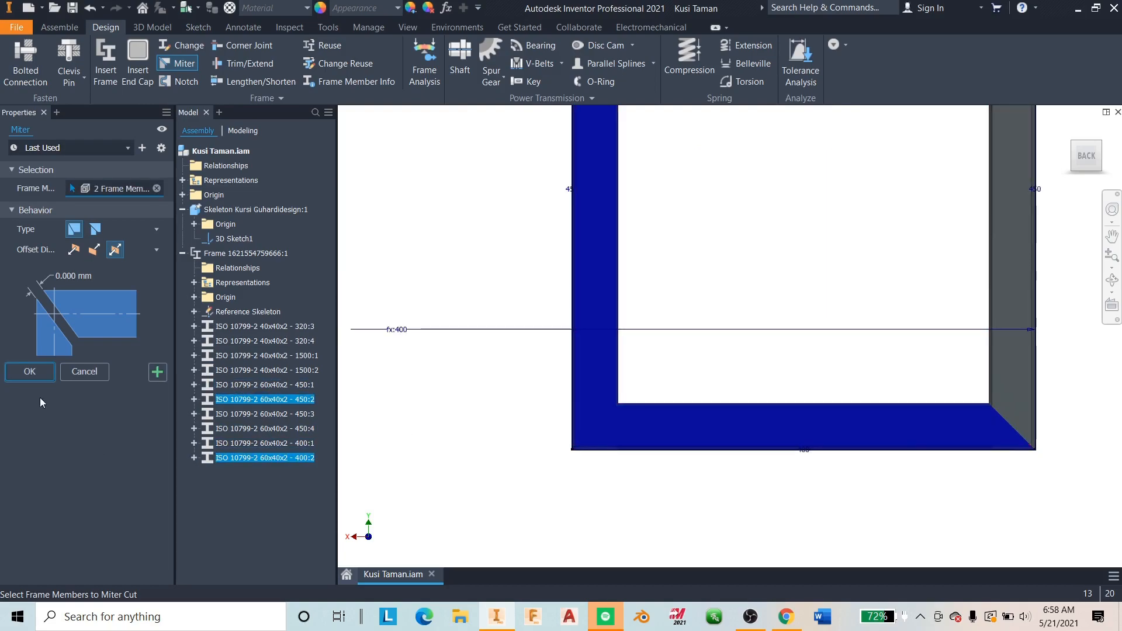
{"action": "left_click", "coordinate": [156, 372]}
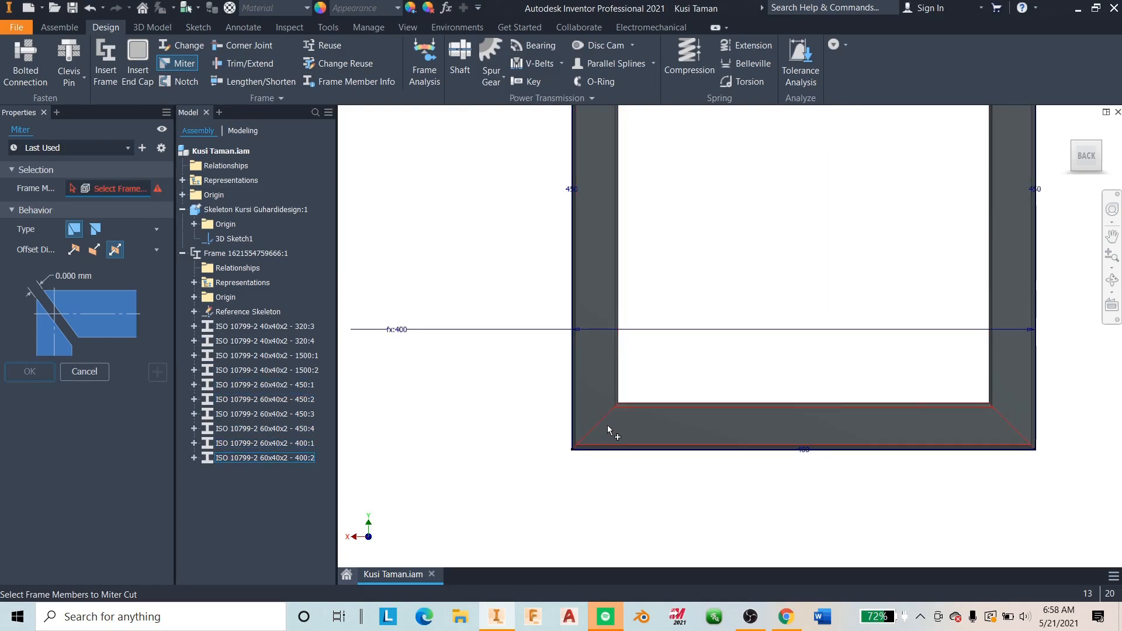
- At the other end of the bench, miter one end of the lower crossbar with its adjoining 450 mm upright
{"action": "left_click", "coordinate": [1094, 156]}
{"action": "scroll", "coordinate": [806, 408], "scroll_direction": "down", "scroll_amount": 3}
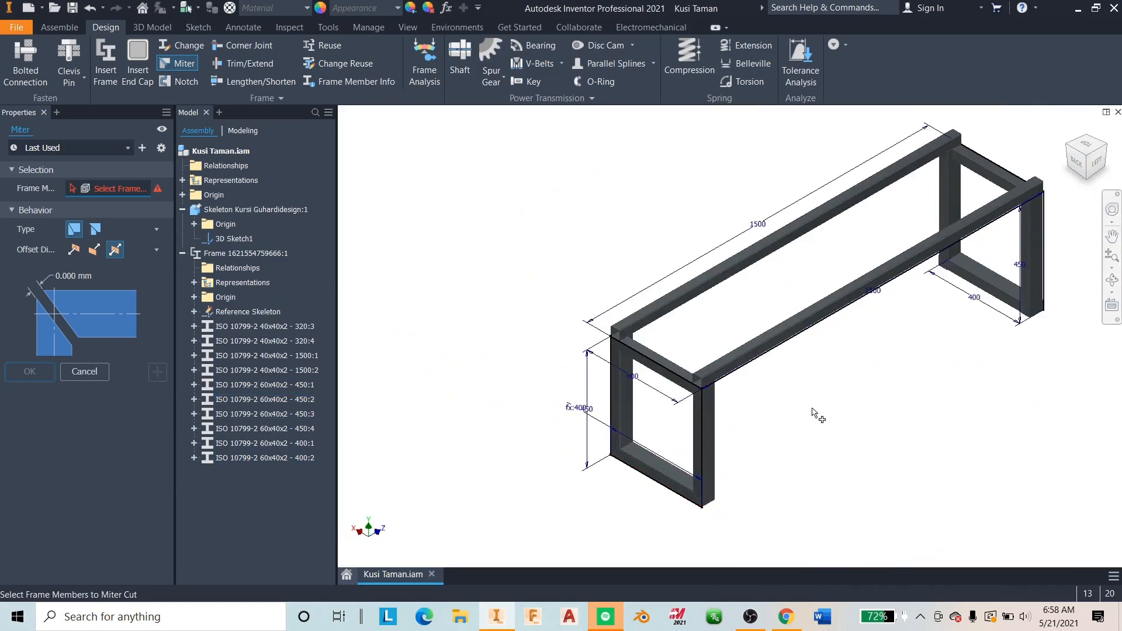
{"action": "scroll", "coordinate": [876, 330], "scroll_direction": "up", "scroll_amount": 4}
{"action": "left_click", "coordinate": [870, 336]}
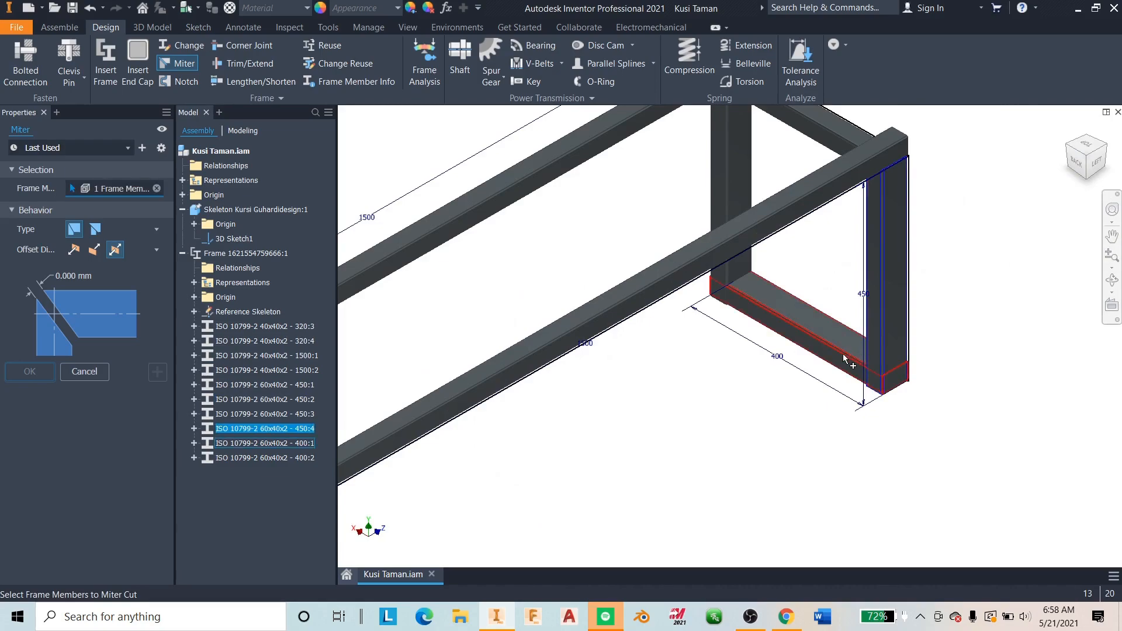
{"action": "left_click", "coordinate": [844, 356]}
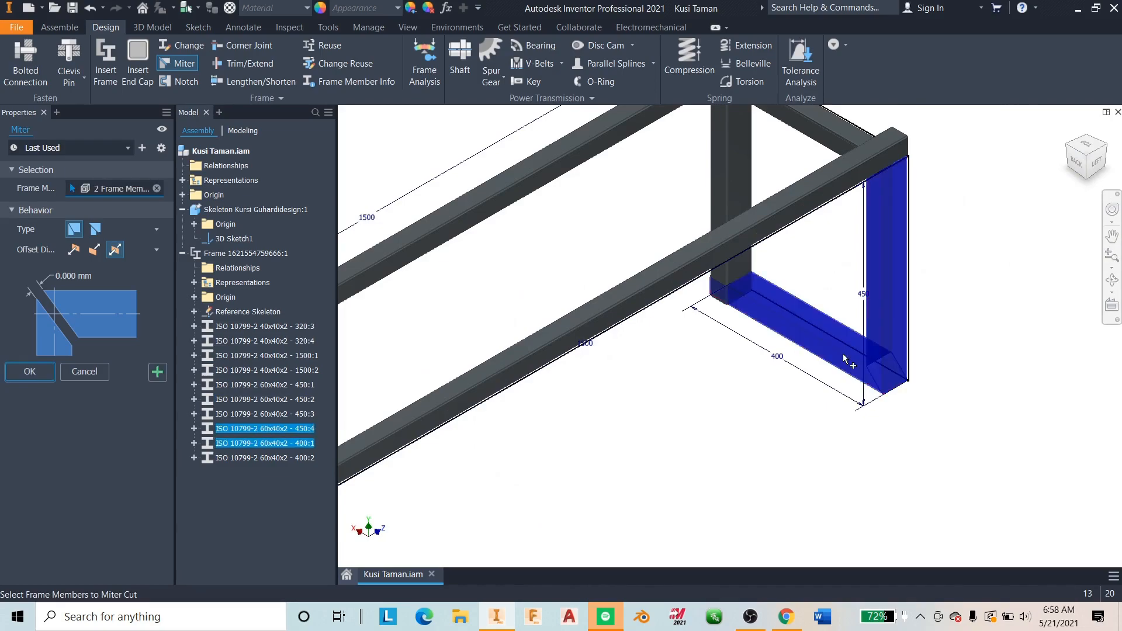
{"action": "left_click", "coordinate": [158, 372]}
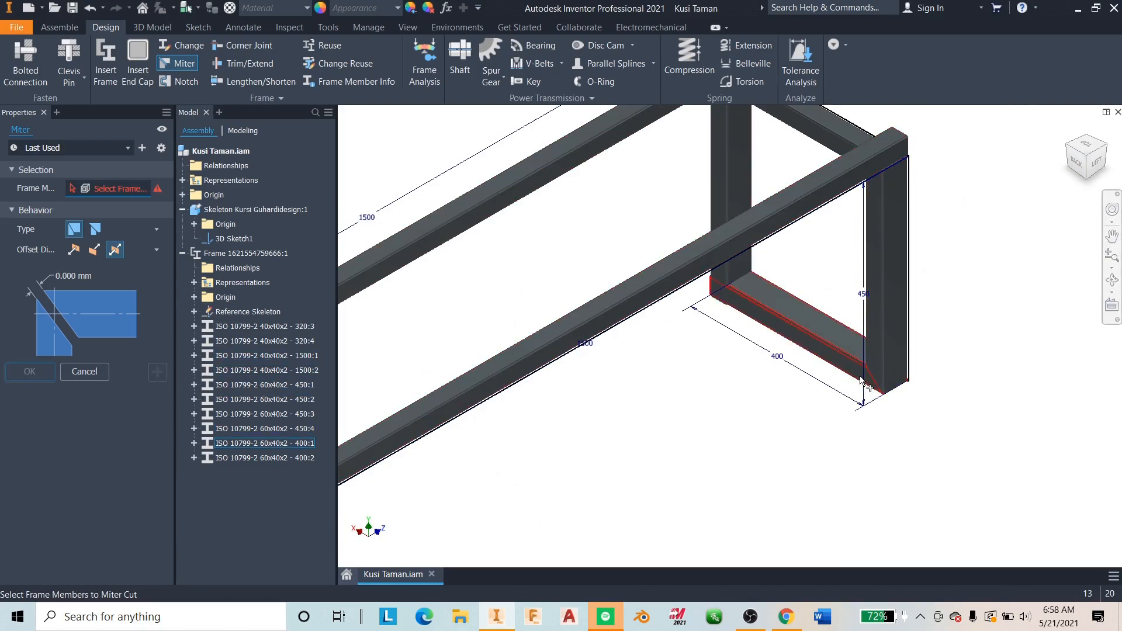
- Miter the last lower corner, joining the remaining crossbar end to its 450 mm upright, and finish the Miter command
{"action": "left_click", "coordinate": [1068, 148]}
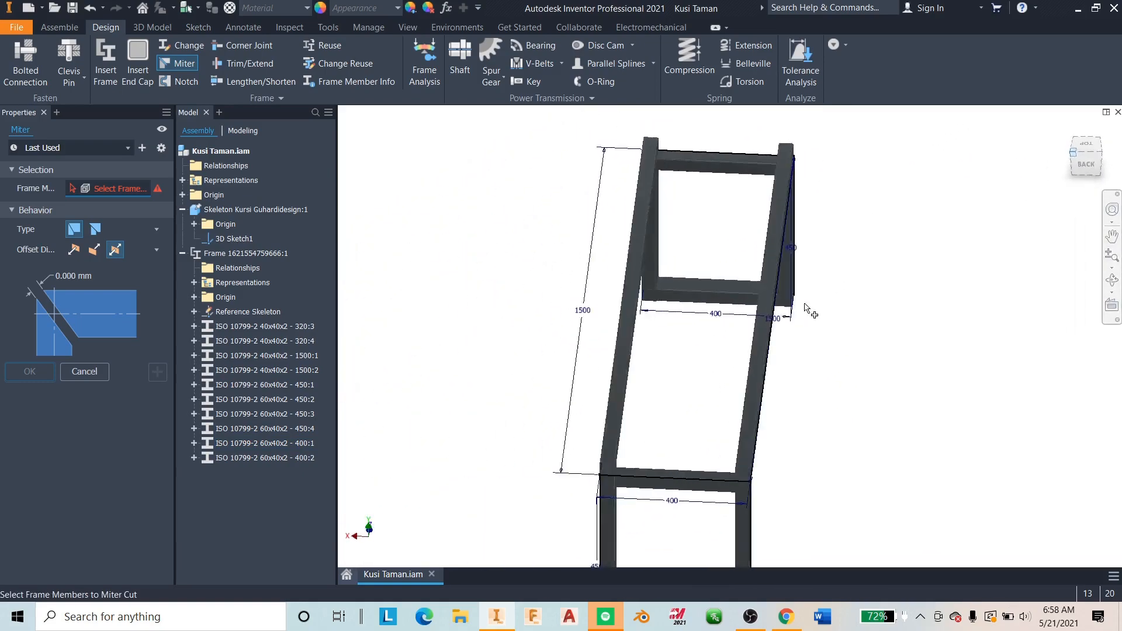
{"action": "scroll", "coordinate": [585, 310], "scroll_direction": "down", "scroll_amount": 5}
{"action": "left_click", "coordinate": [606, 286]}
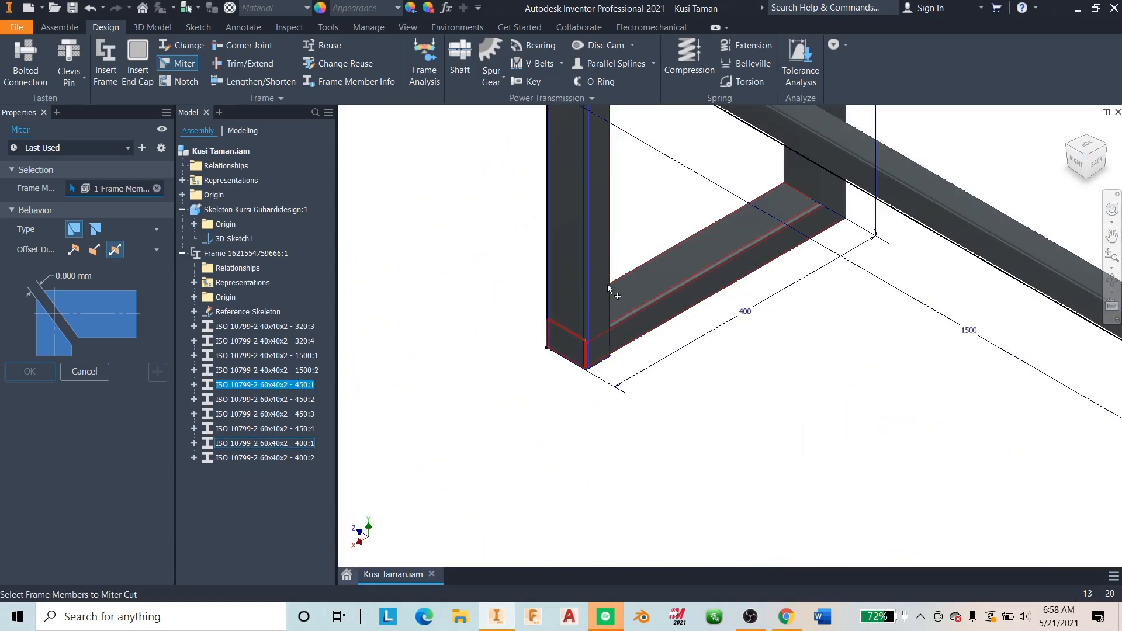
{"action": "left_click", "coordinate": [637, 310]}
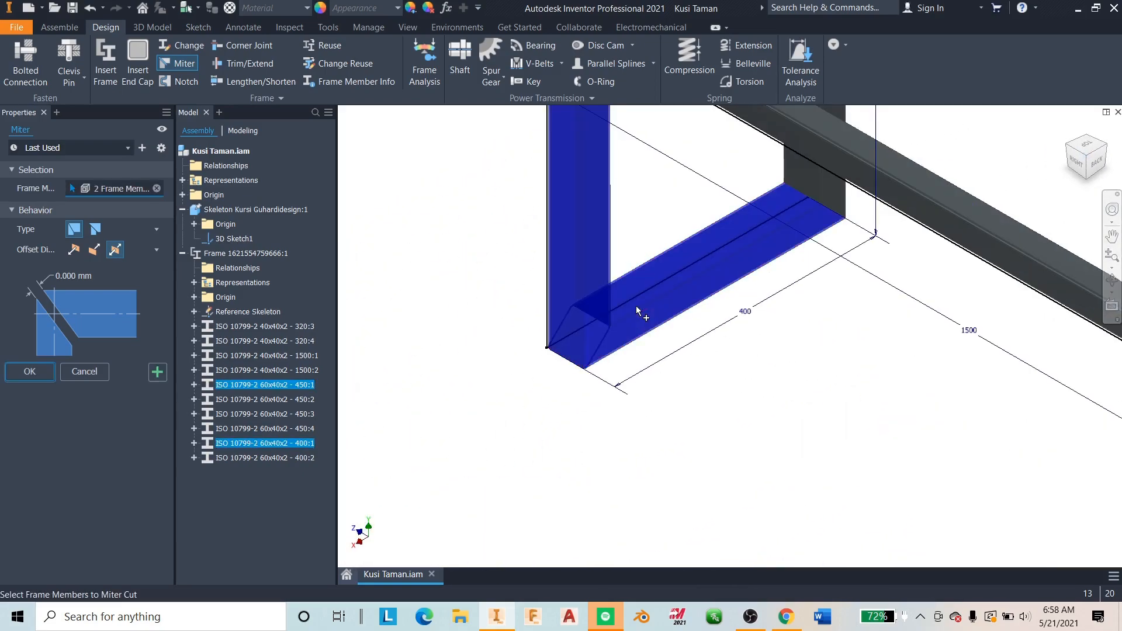
{"action": "left_click", "coordinate": [30, 371]}
{"action": "scroll", "coordinate": [528, 322], "scroll_direction": "down", "scroll_amount": 4}
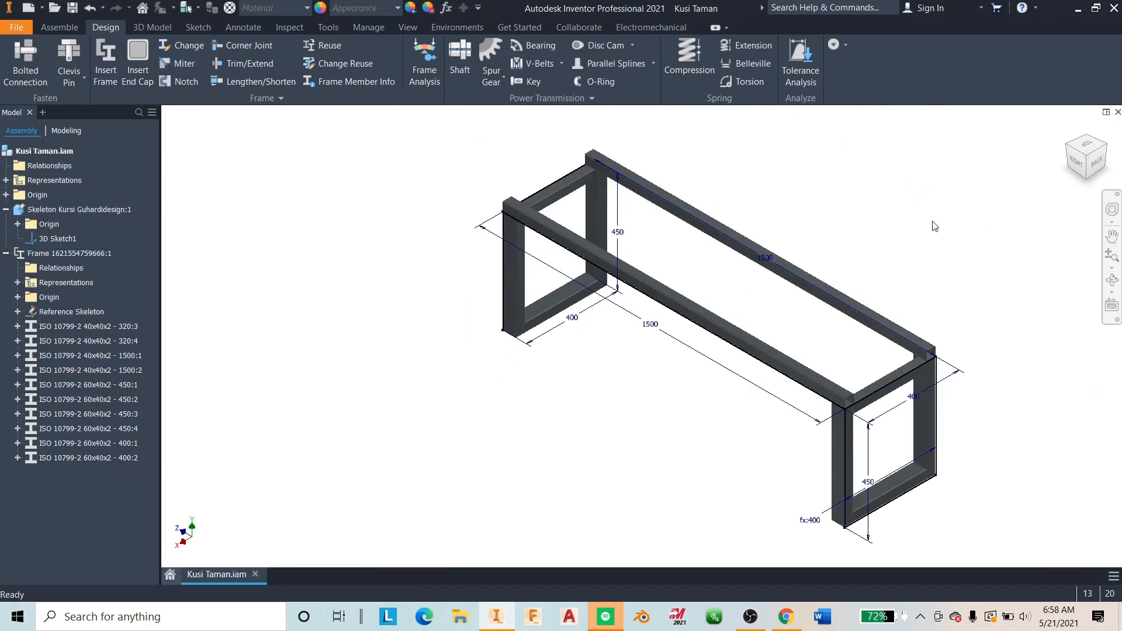
- Examine the trimmed upper crossbars and mitered lower corners of the bench frame from the opposite side
{"action": "left_click", "coordinate": [1076, 164]}
{"action": "left_click", "coordinate": [1071, 149]}
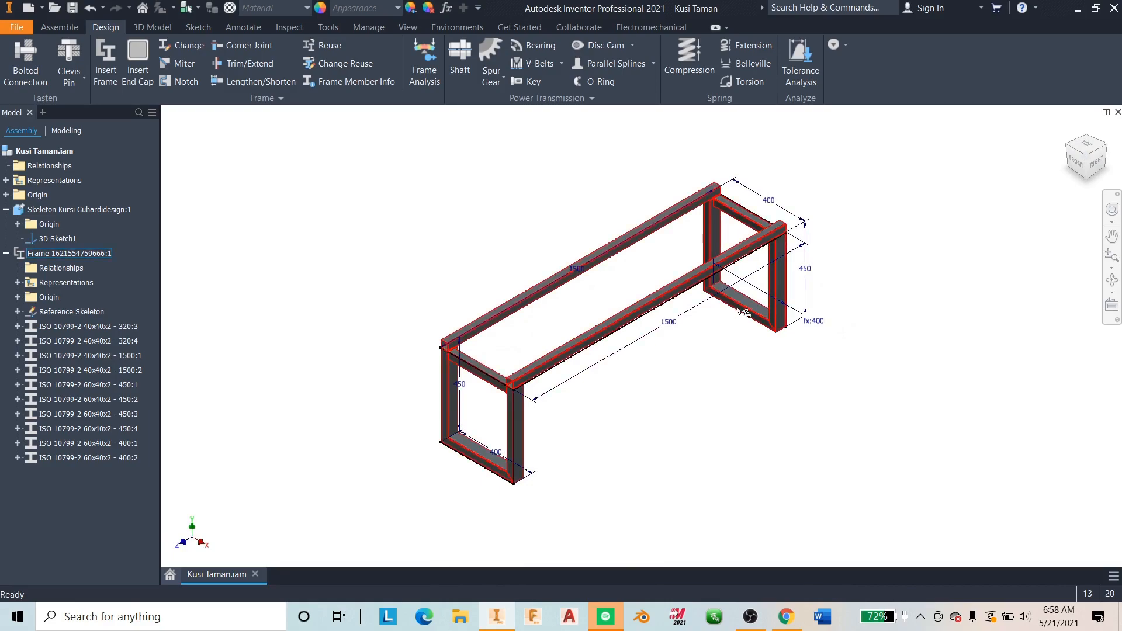
{"action": "scroll", "coordinate": [532, 389], "scroll_direction": "up", "scroll_amount": 3}
{"action": "middle_click_drag", "start_coordinate": [532, 389], "coordinate": [536, 463]}
{"action": "left_click", "coordinate": [536, 463]}
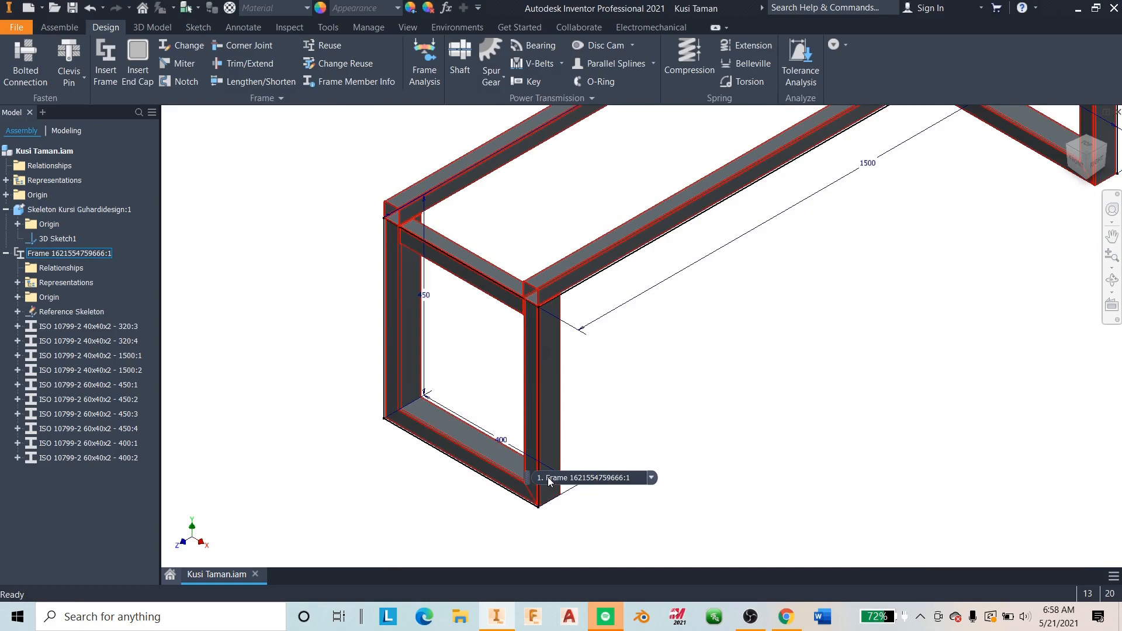
{"action": "scroll", "coordinate": [672, 421], "scroll_direction": "down", "scroll_amount": 3}
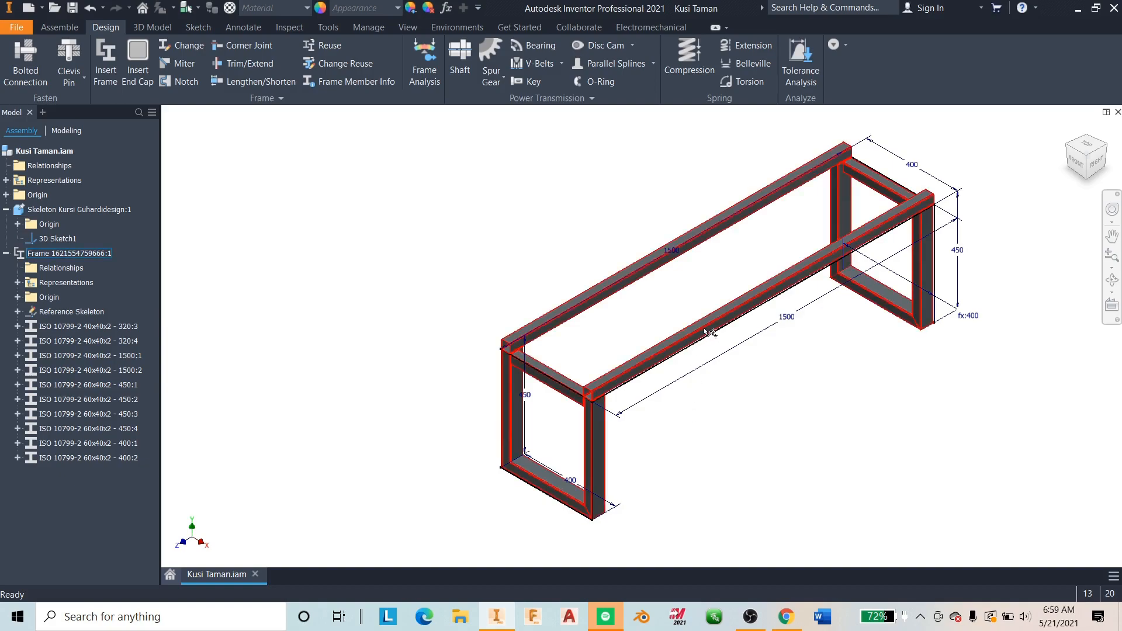
{"action": "middle_click_drag", "start_coordinate": [533, 379], "coordinate": [461, 404]}
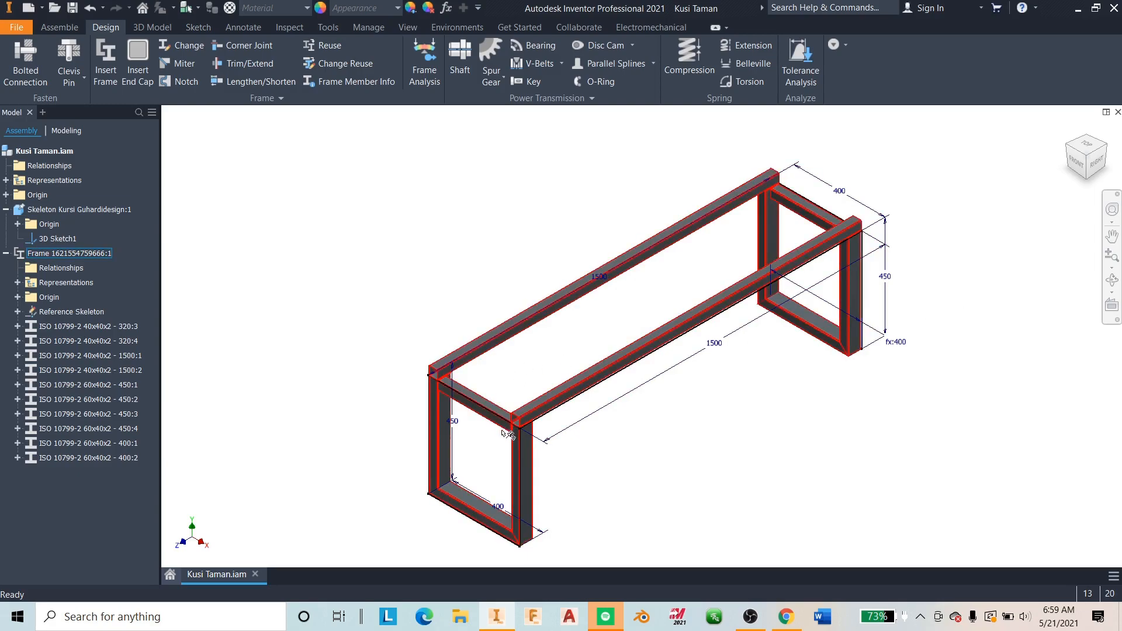
{"action": "scroll", "coordinate": [525, 275], "scroll_direction": "down", "scroll_amount": 4}
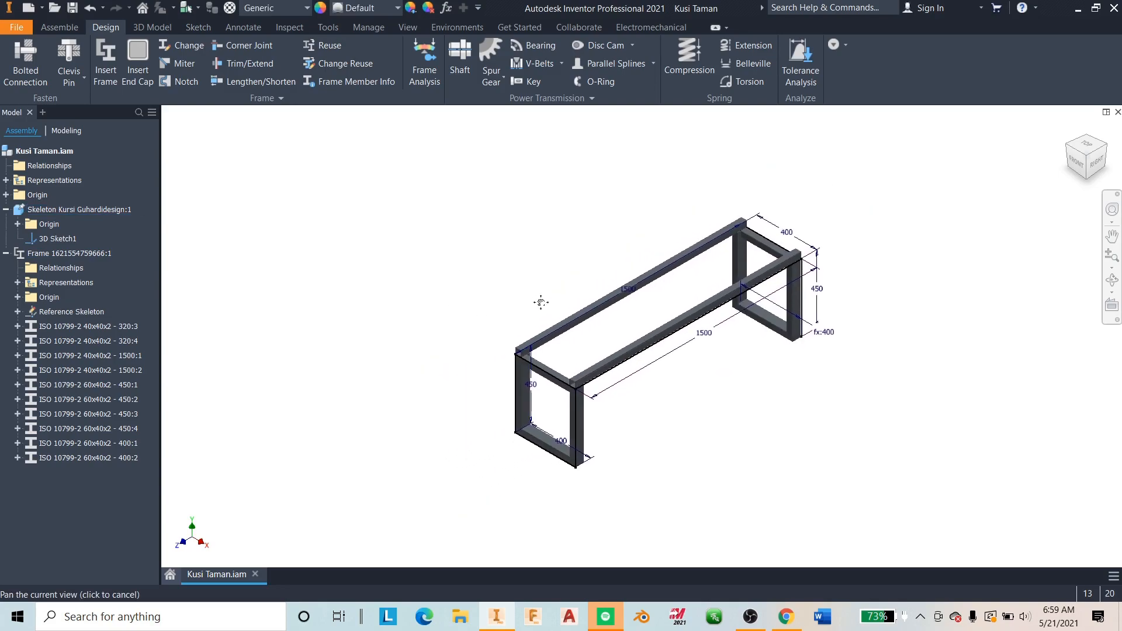
{"action": "scroll", "coordinate": [522, 336], "scroll_direction": "up", "scroll_amount": 4}
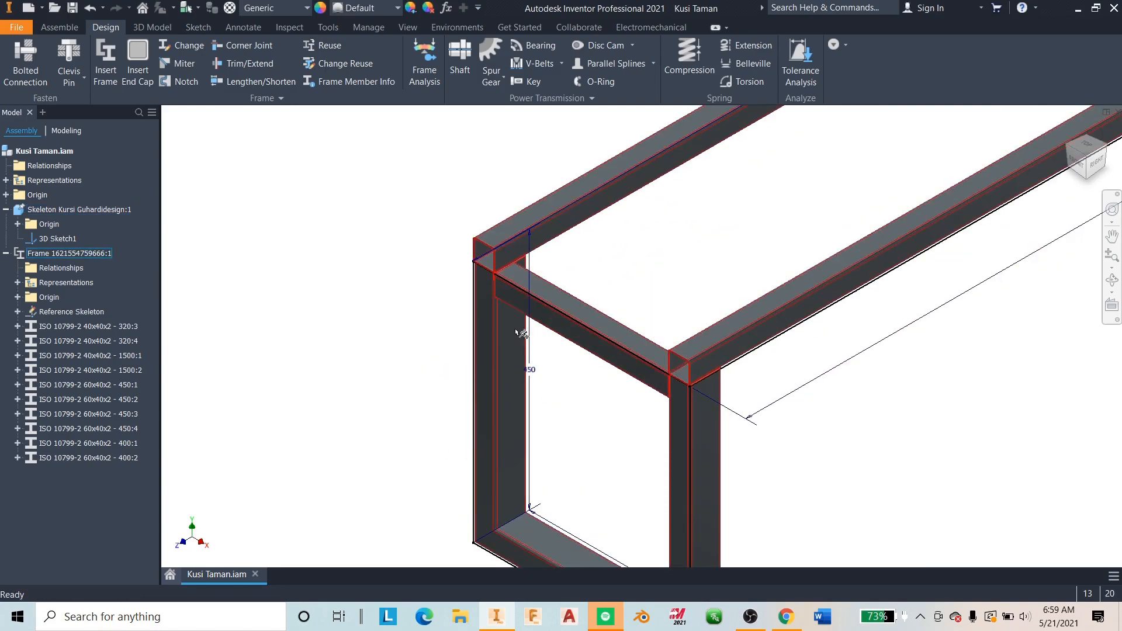
- Open the upper crossbar of the near leg frame for in-place editing as a part
{"action": "double_click", "coordinate": [505, 318]}
{"action": "scroll", "coordinate": [528, 297], "scroll_direction": "down", "scroll_amount": 5}
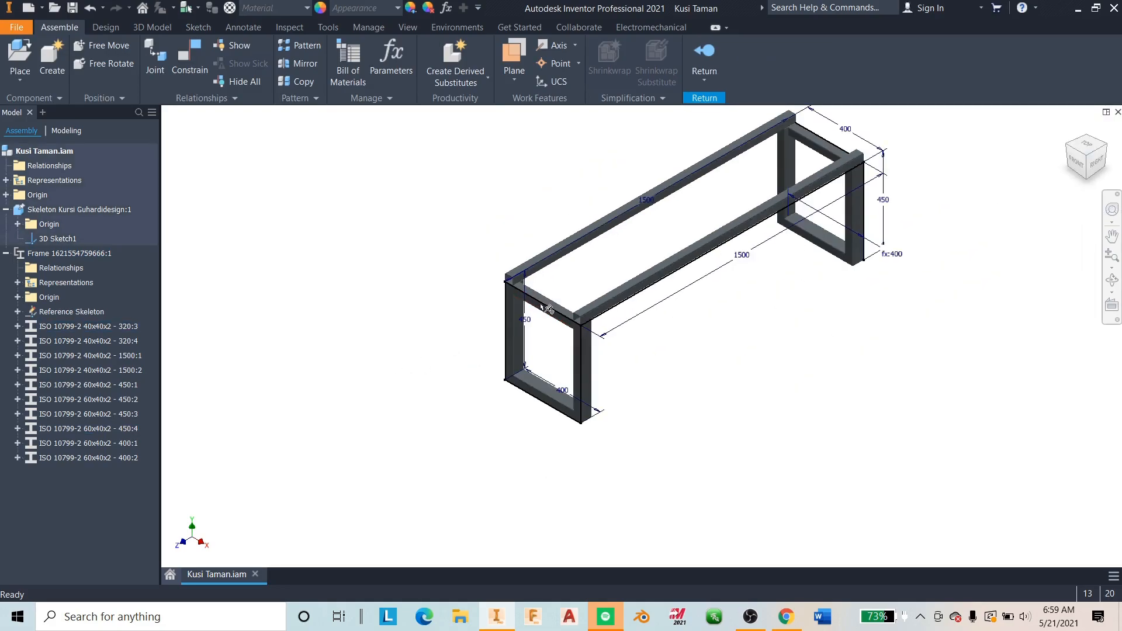
{"action": "scroll", "coordinate": [563, 286], "scroll_direction": "up", "scroll_amount": 3}
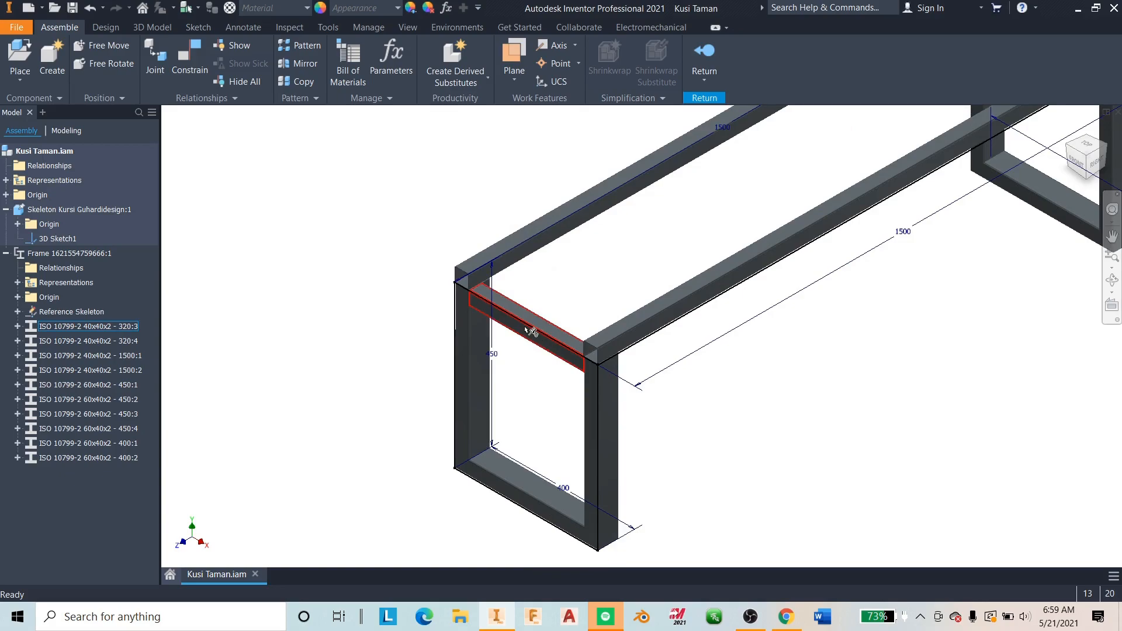
{"action": "double_click", "coordinate": [520, 323]}
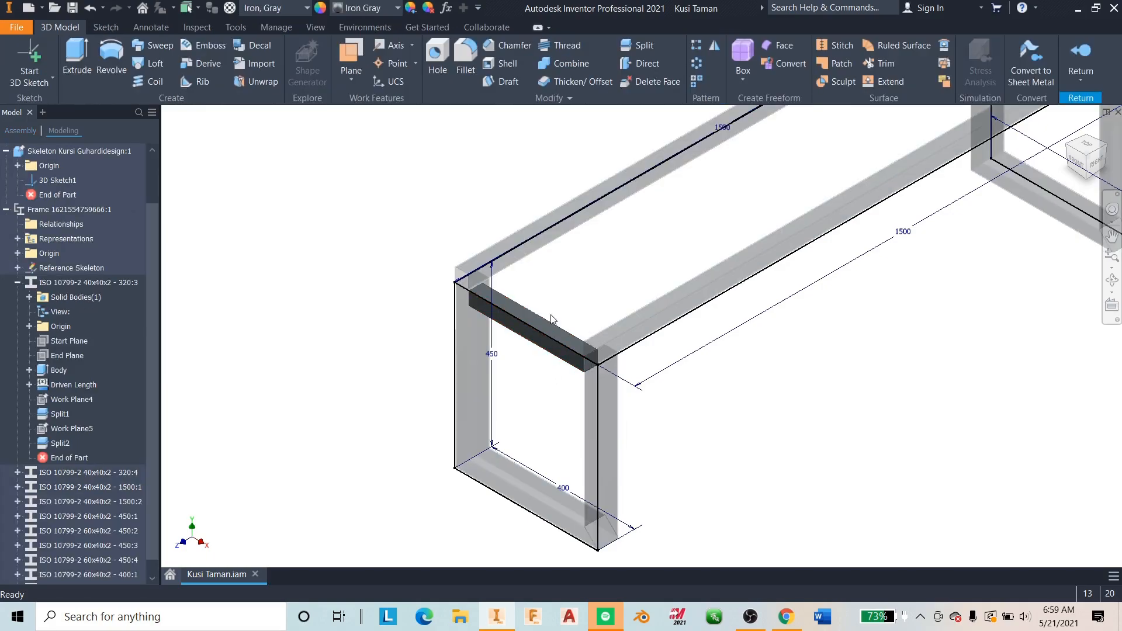
- Start a new sketch on the outer side face of the upper crossbar being edited
{"action": "scroll", "coordinate": [551, 316], "scroll_direction": "down", "scroll_amount": 3}
{"action": "middle_click_drag", "start_coordinate": [552, 318], "coordinate": [476, 357]}
{"action": "scroll", "coordinate": [509, 376], "scroll_direction": "up", "scroll_amount": 4}
{"action": "scroll", "coordinate": [476, 358], "scroll_direction": "up", "scroll_amount": 2}
{"action": "left_click", "coordinate": [471, 366]}
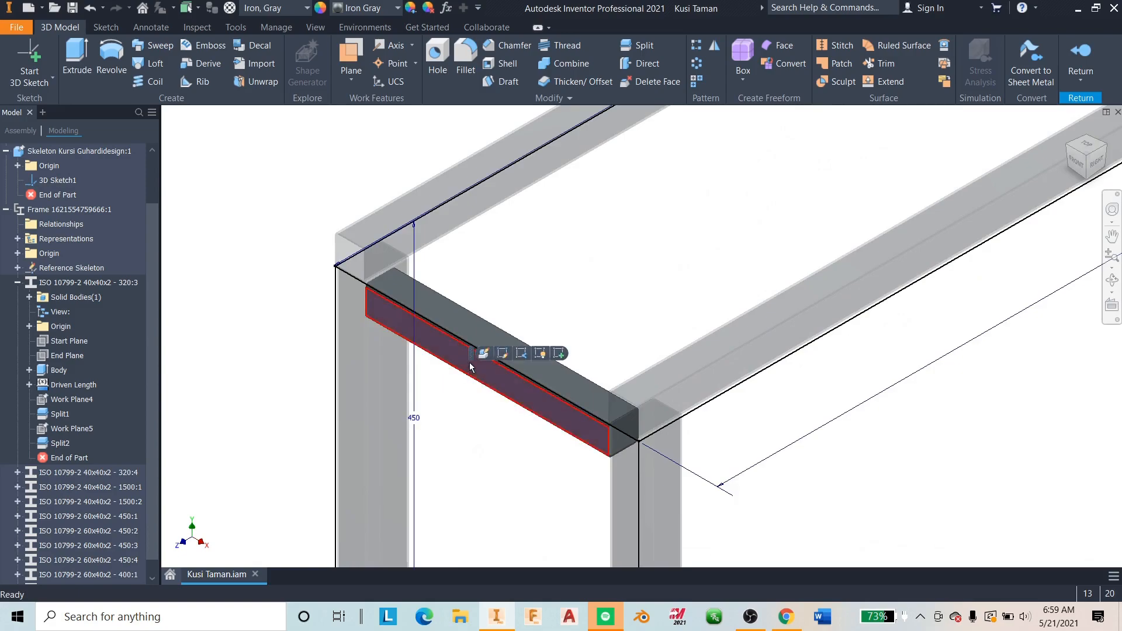
{"action": "left_click", "coordinate": [558, 353]}
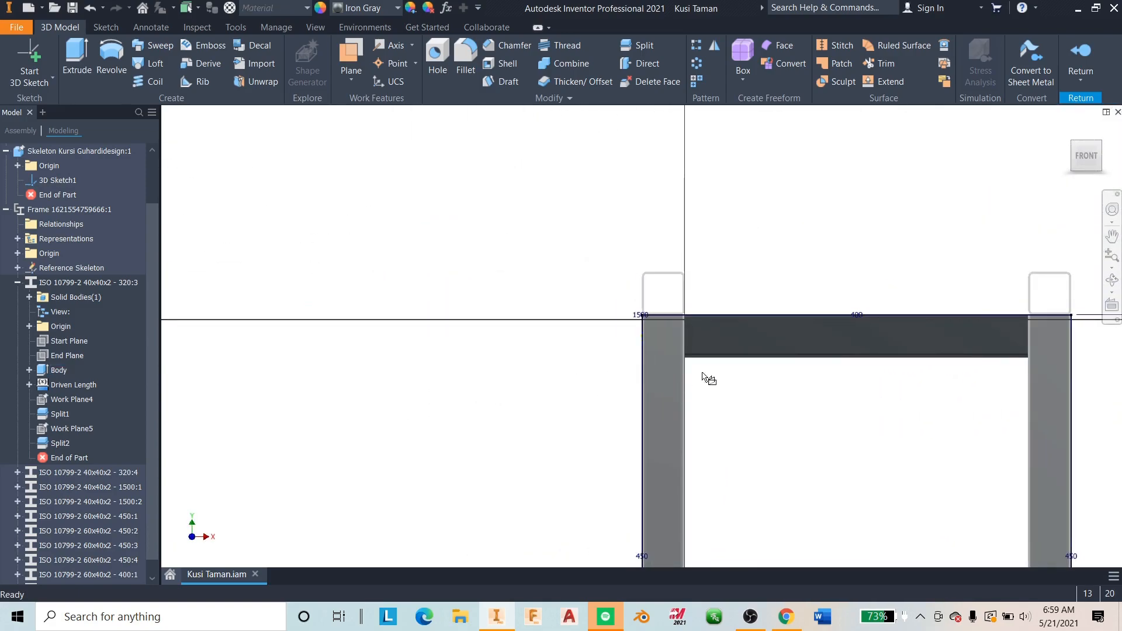
{"action": "left_click", "coordinate": [78, 56]}
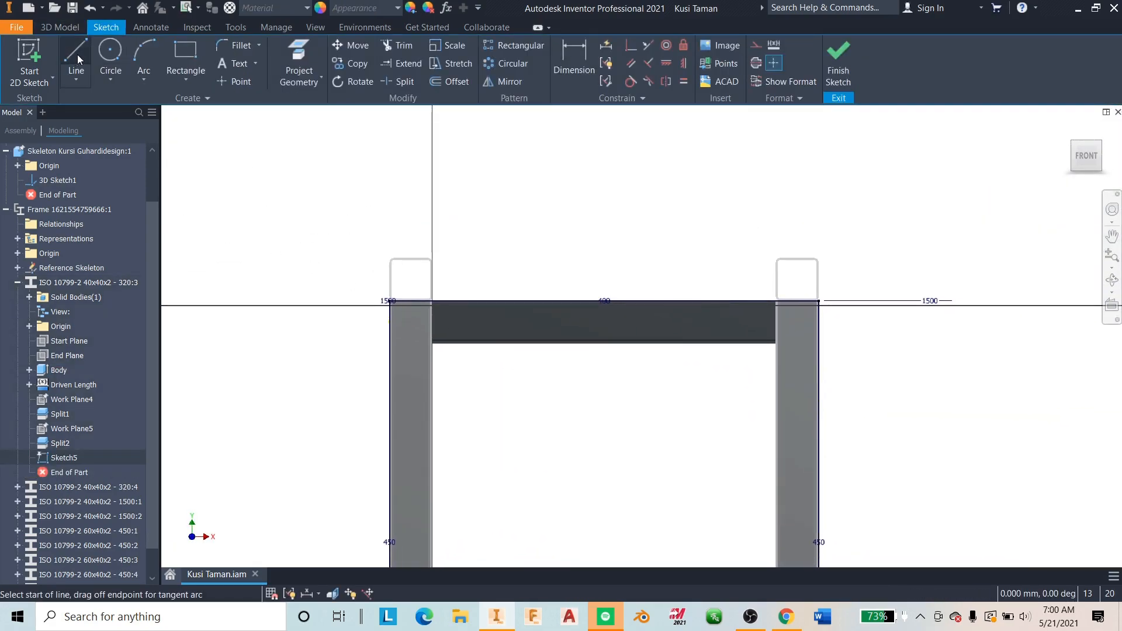
{"action": "scroll", "coordinate": [818, 303], "scroll_direction": "down", "scroll_amount": 3}
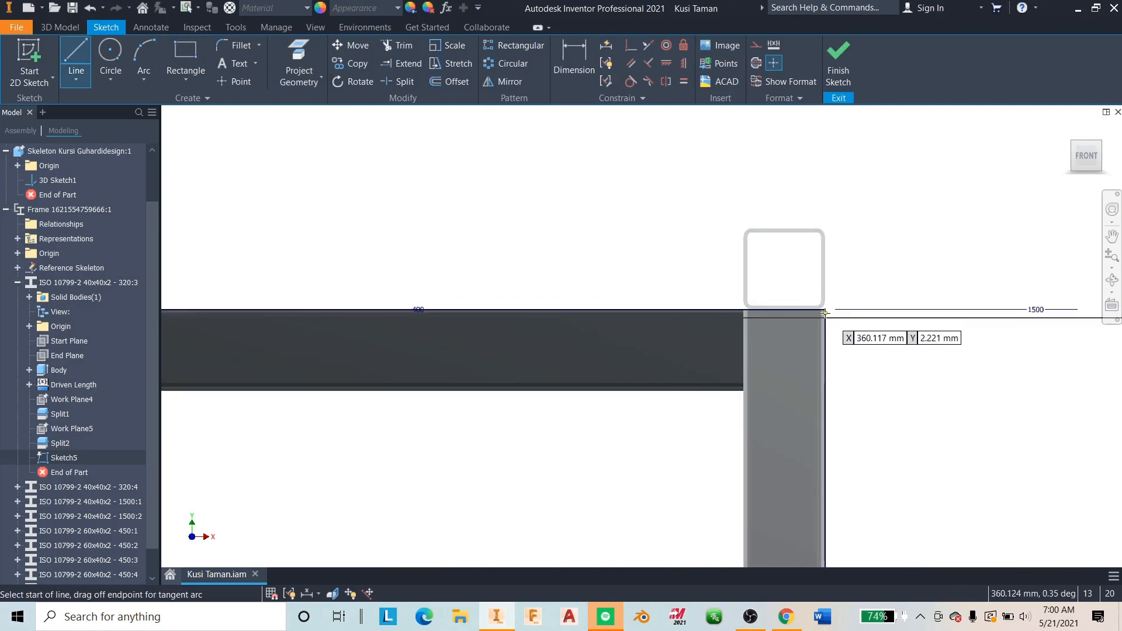
{"action": "scroll", "coordinate": [742, 307], "scroll_direction": "up", "scroll_amount": 3}
{"action": "scroll", "coordinate": [729, 304], "scroll_direction": "down", "scroll_amount": 3}
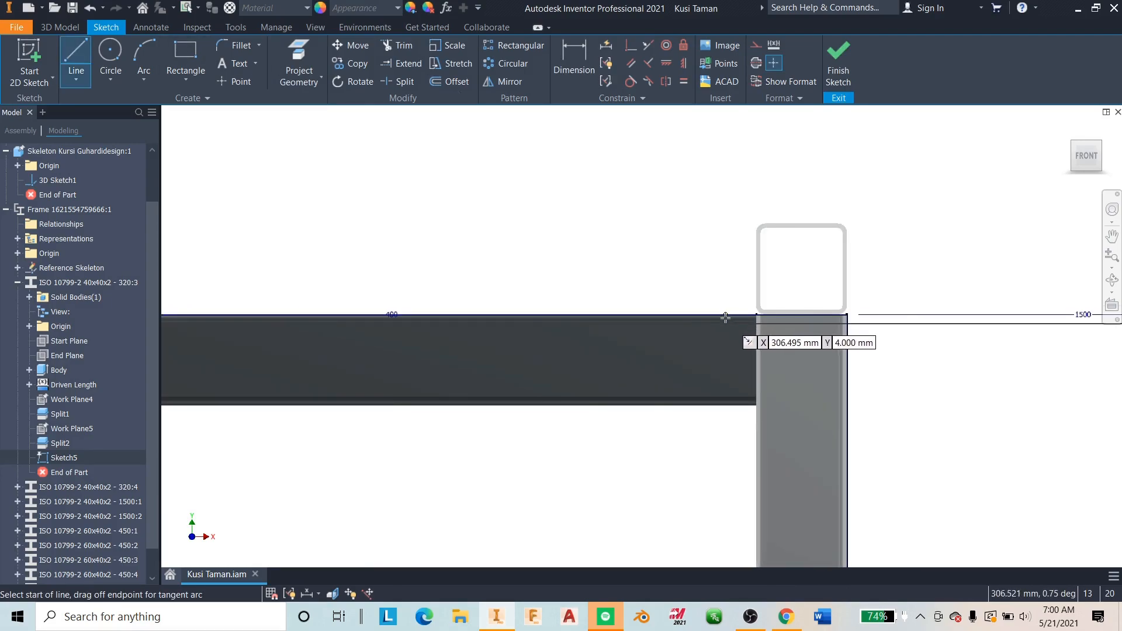
{"action": "scroll", "coordinate": [757, 316], "scroll_direction": "down", "scroll_amount": 3}
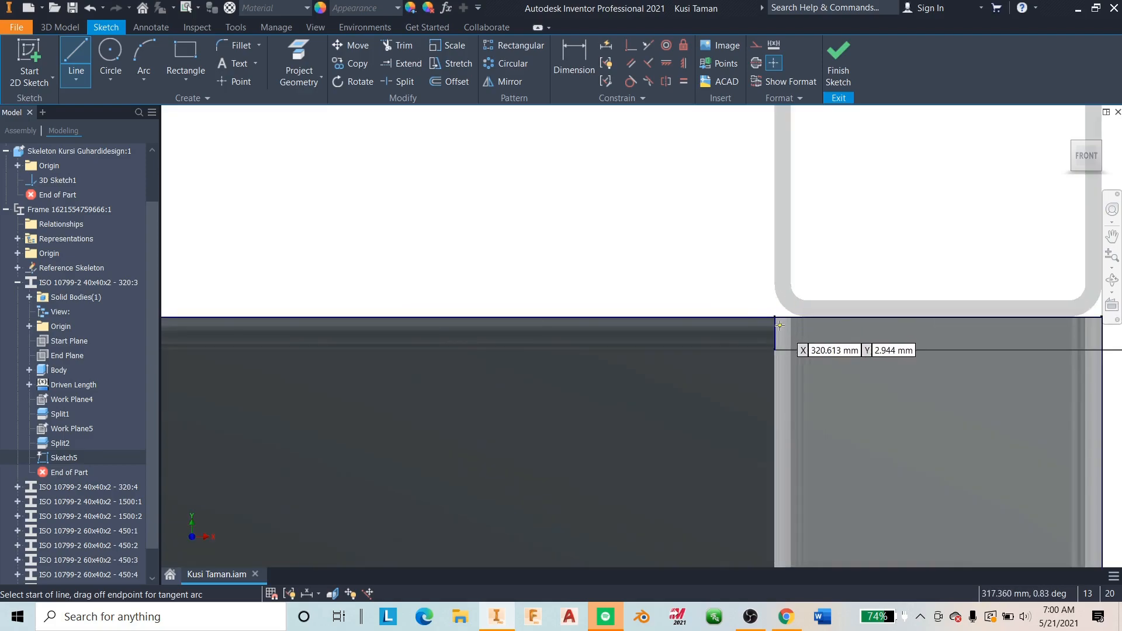
{"action": "scroll", "coordinate": [900, 311], "scroll_direction": "up", "scroll_amount": 2}
{"action": "scroll", "coordinate": [938, 306], "scroll_direction": "down", "scroll_amount": 3}
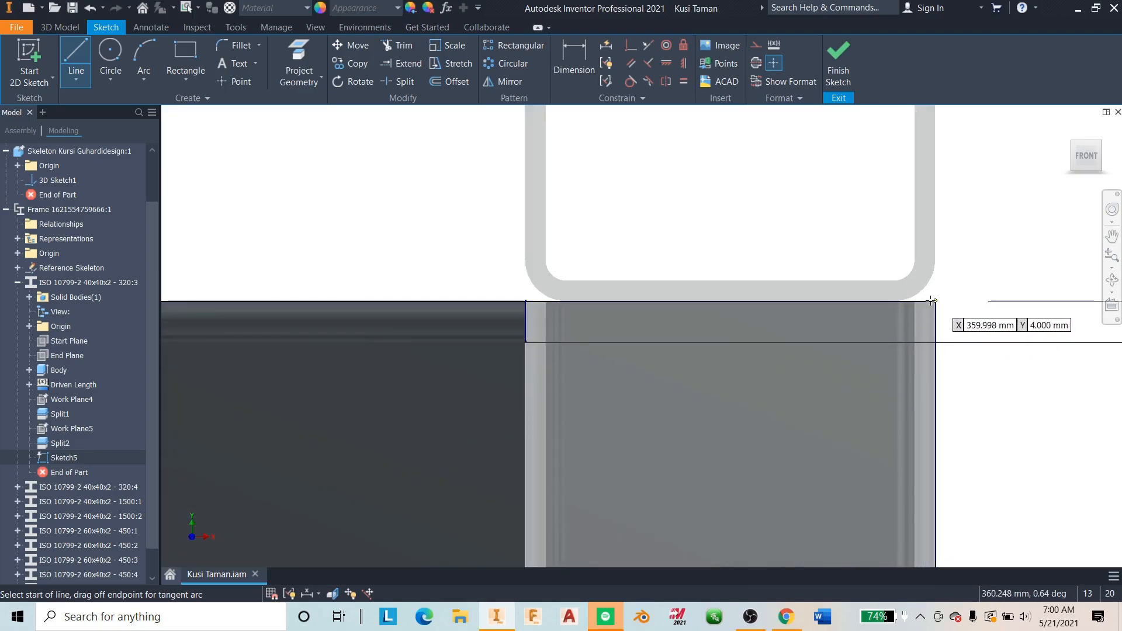
{"action": "scroll", "coordinate": [933, 302], "scroll_direction": "up", "scroll_amount": 3}
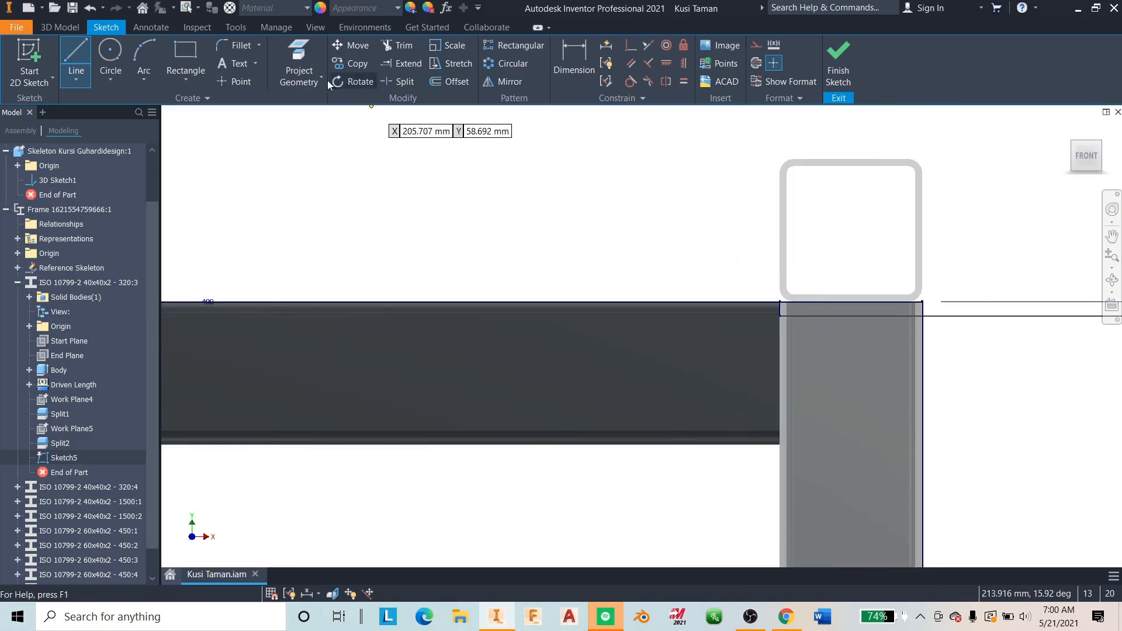
- Project the upright's outer upper corner point into the sketch and draw an 80 mm horizontal line inward from it
{"action": "left_click", "coordinate": [299, 66]}
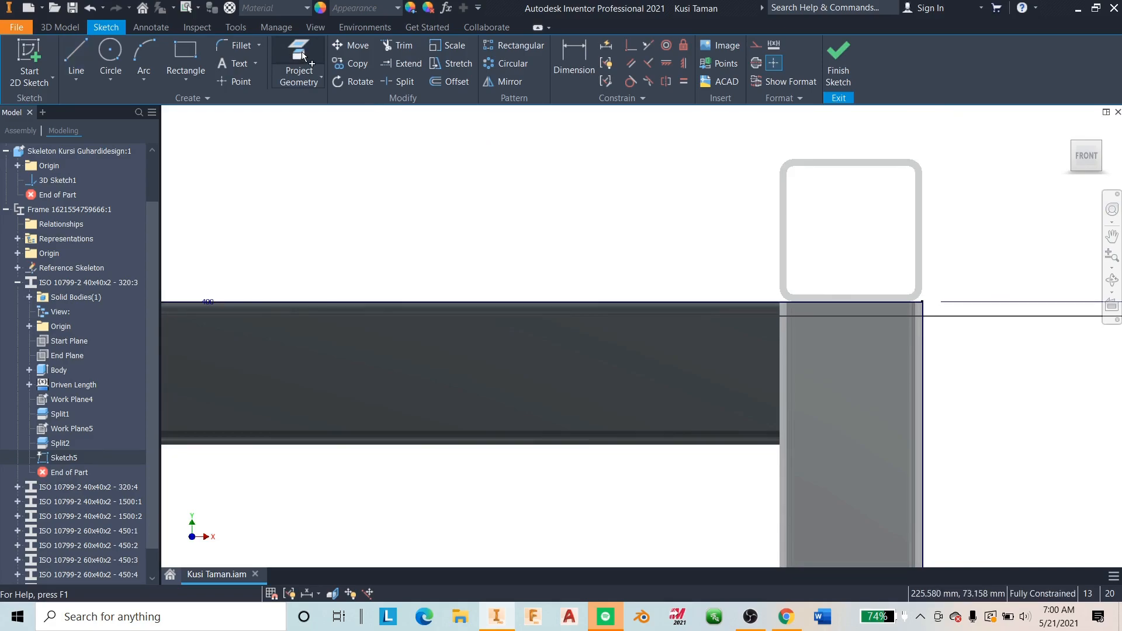
{"action": "left_click", "coordinate": [924, 303]}
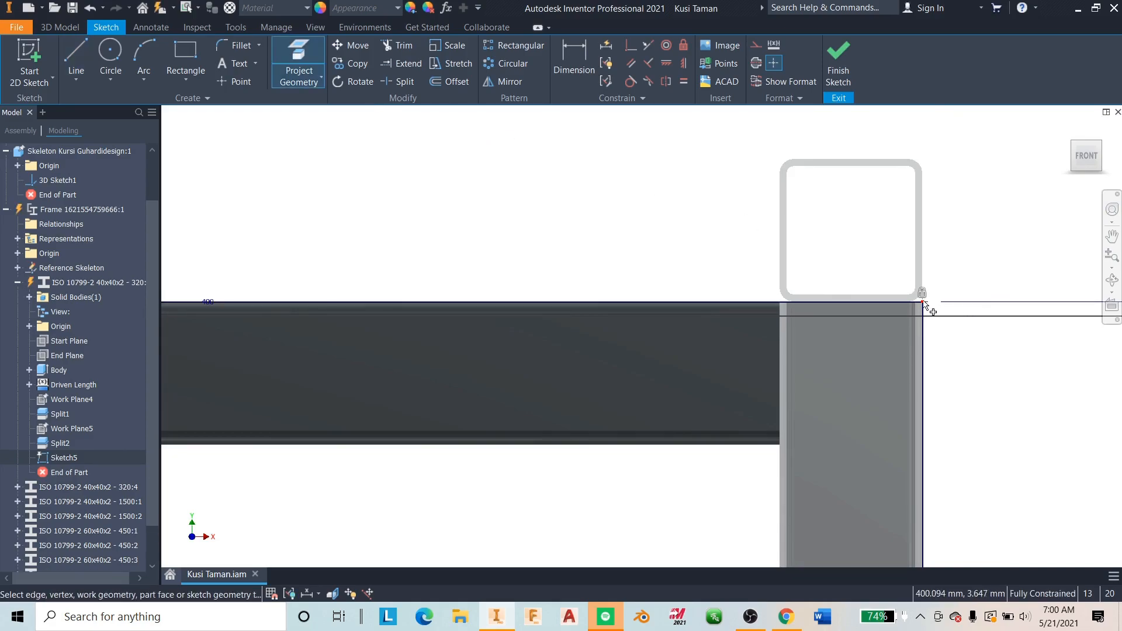
{"action": "left_click", "coordinate": [77, 50]}
{"action": "left_click", "coordinate": [921, 302]}
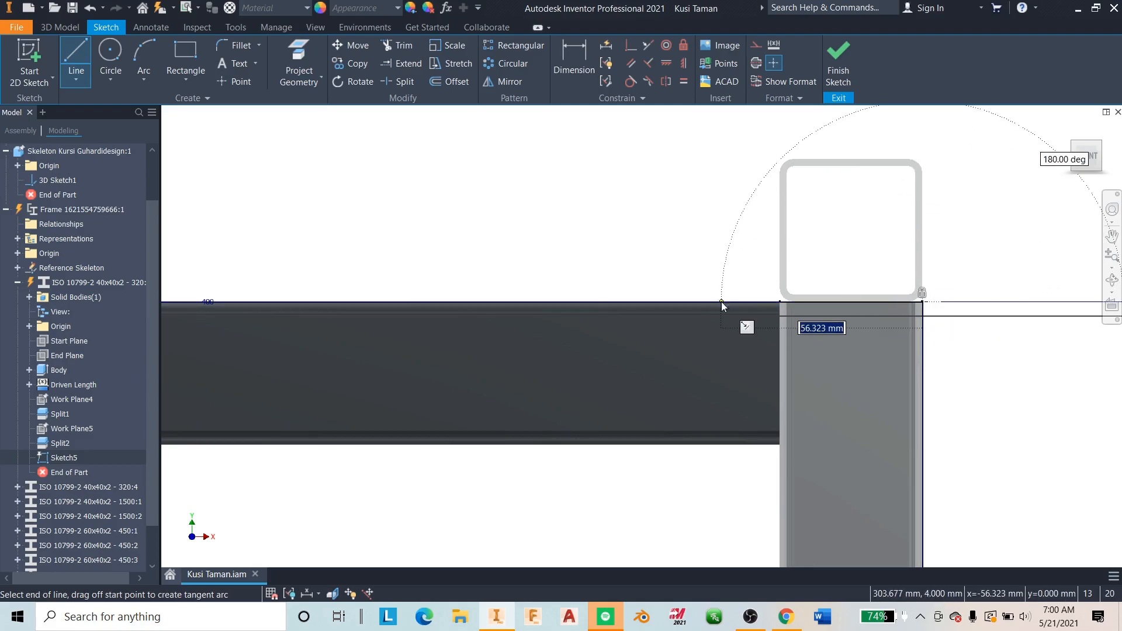
{"action": "type", "text": "80"}
{"action": "key", "text": "Return"}
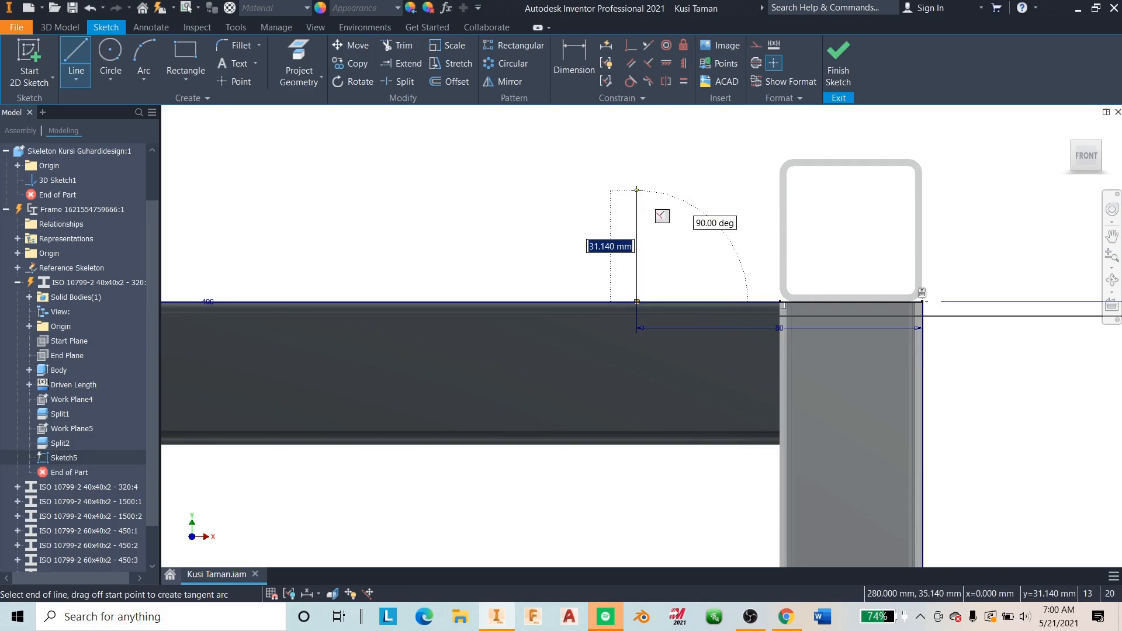
- From the end of the 80 mm line, draw a closed rectangle 53 mm wide and 40 mm high above the crossbar, and finish the sketch
{"action": "type", "text": "40"}
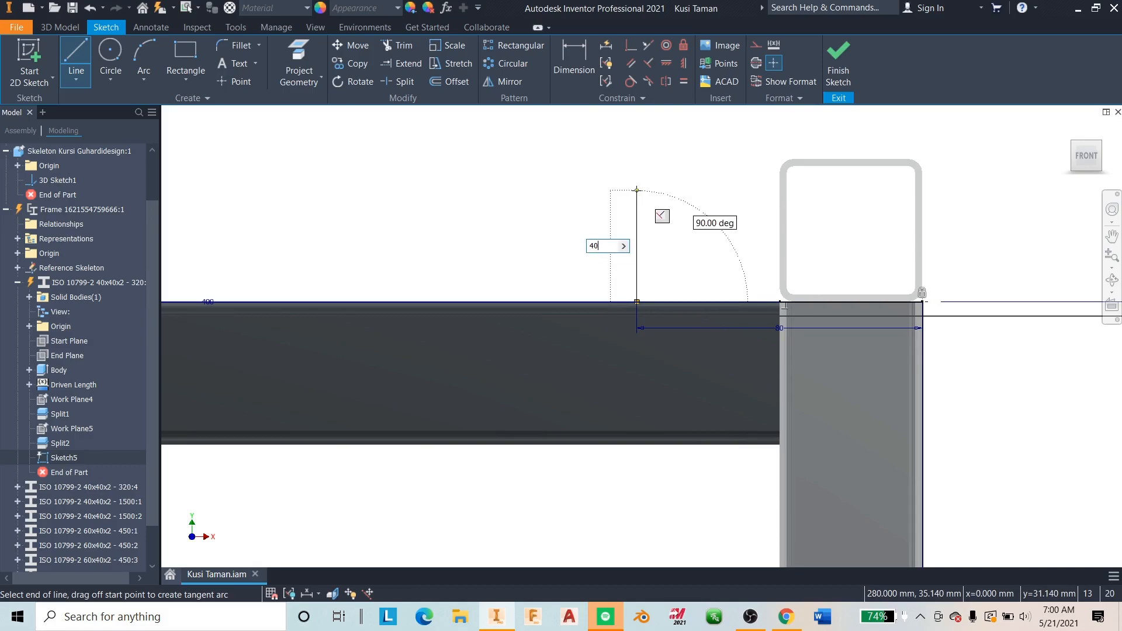
{"action": "key", "text": "Return"}
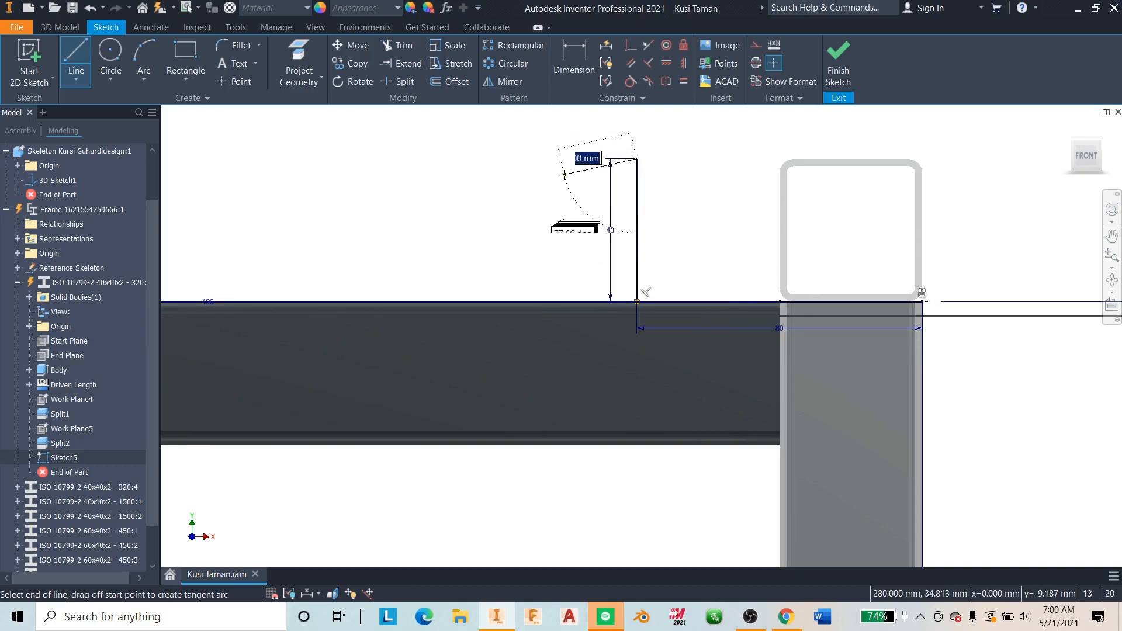
{"action": "scroll", "coordinate": [589, 188], "scroll_direction": "down", "scroll_amount": 3}
{"action": "middle_click_drag", "start_coordinate": [559, 175], "coordinate": [656, 237]}
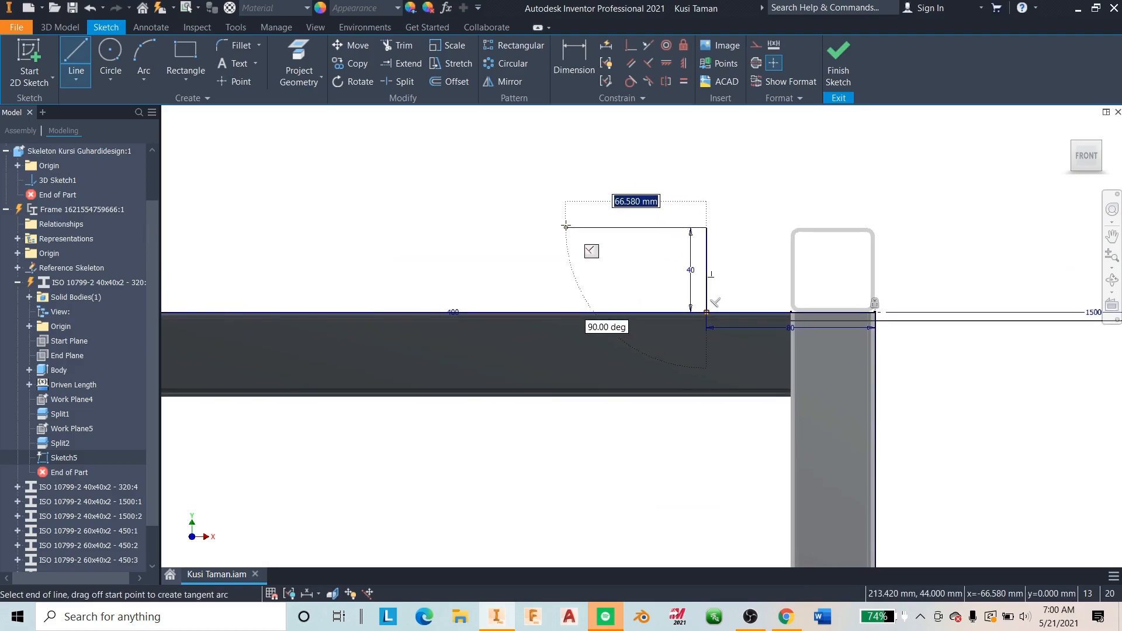
{"action": "type", "text": "5"}
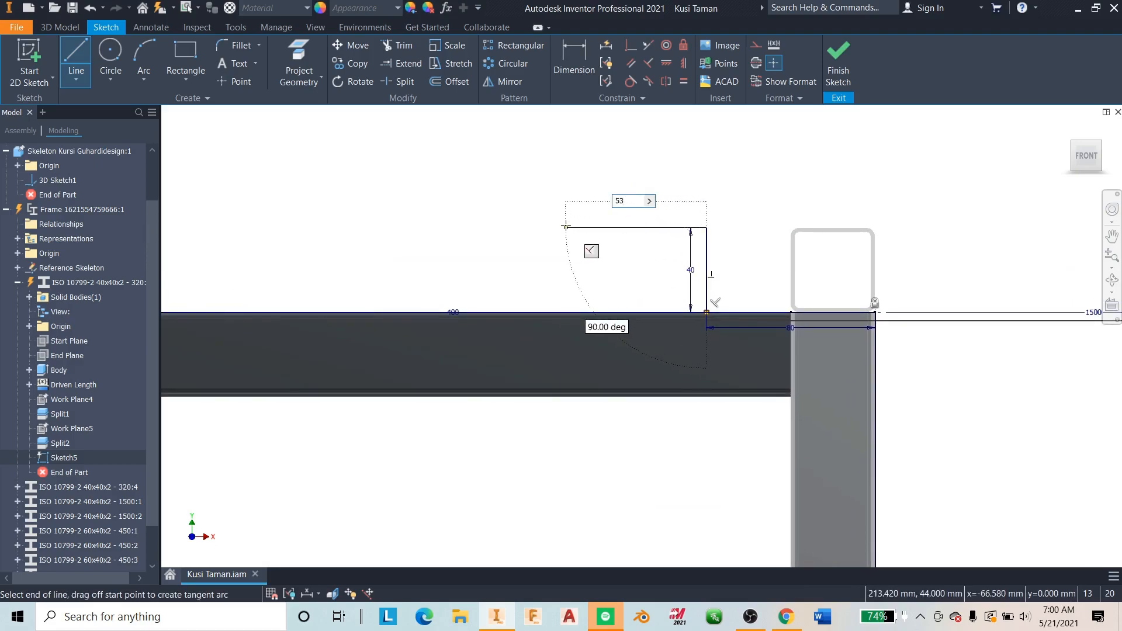
{"action": "type", "text": "3"}
{"action": "key", "text": "Return"}
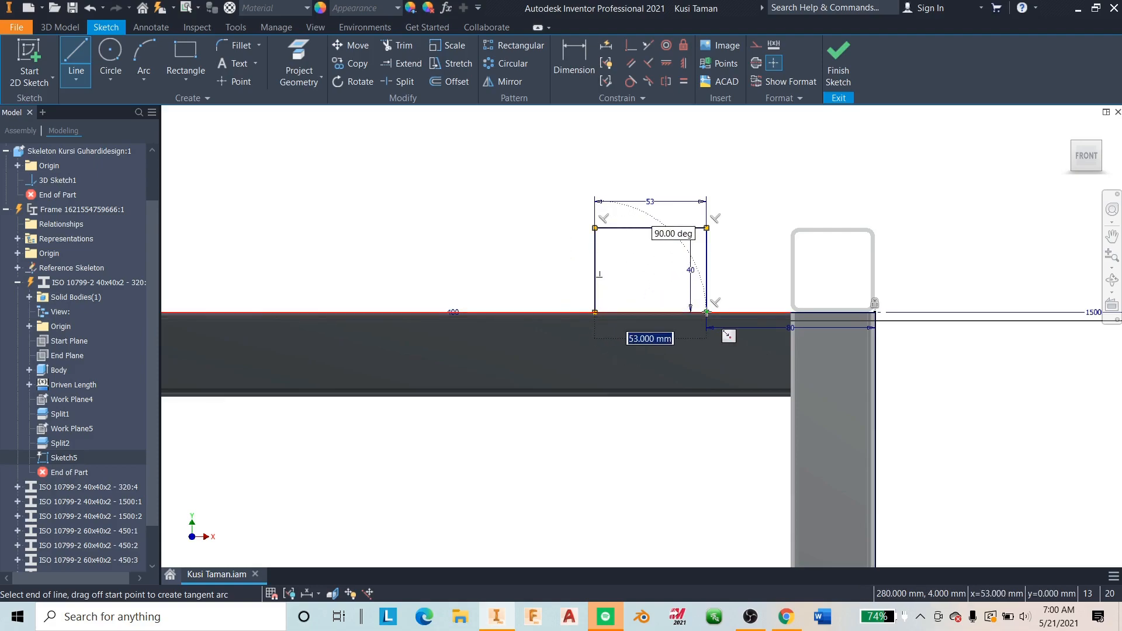
{"action": "key", "text": "Return"}
{"action": "right_click", "coordinate": [751, 198]}
{"action": "left_click", "coordinate": [805, 188]}
{"action": "scroll", "coordinate": [824, 165], "scroll_direction": "down", "scroll_amount": 5}
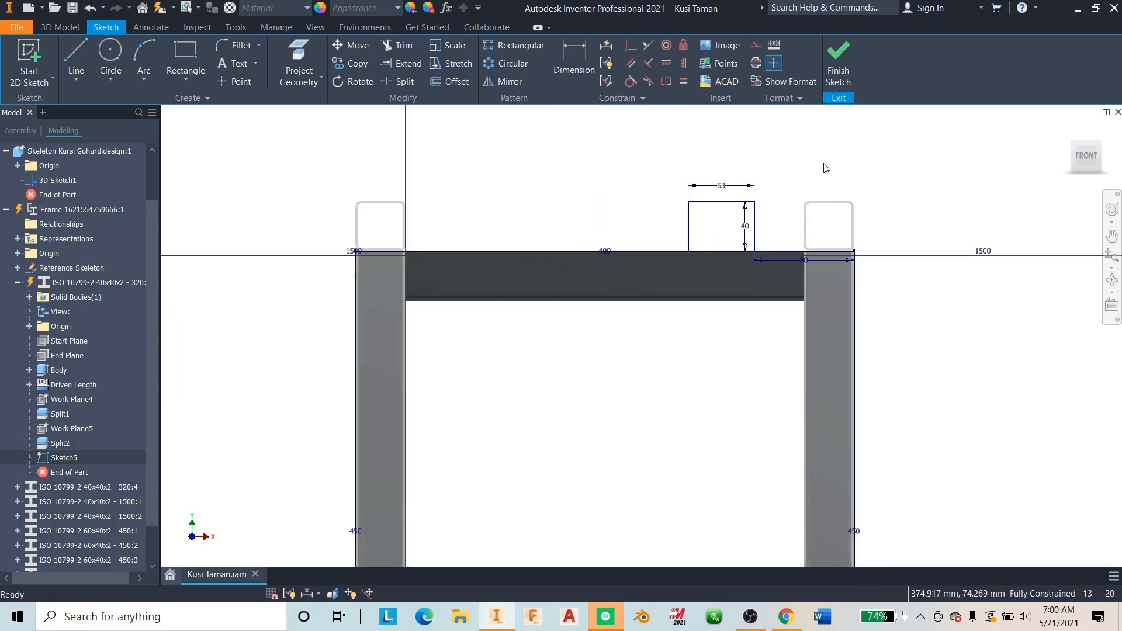
{"action": "middle_click_drag", "start_coordinate": [844, 191], "coordinate": [823, 225]}
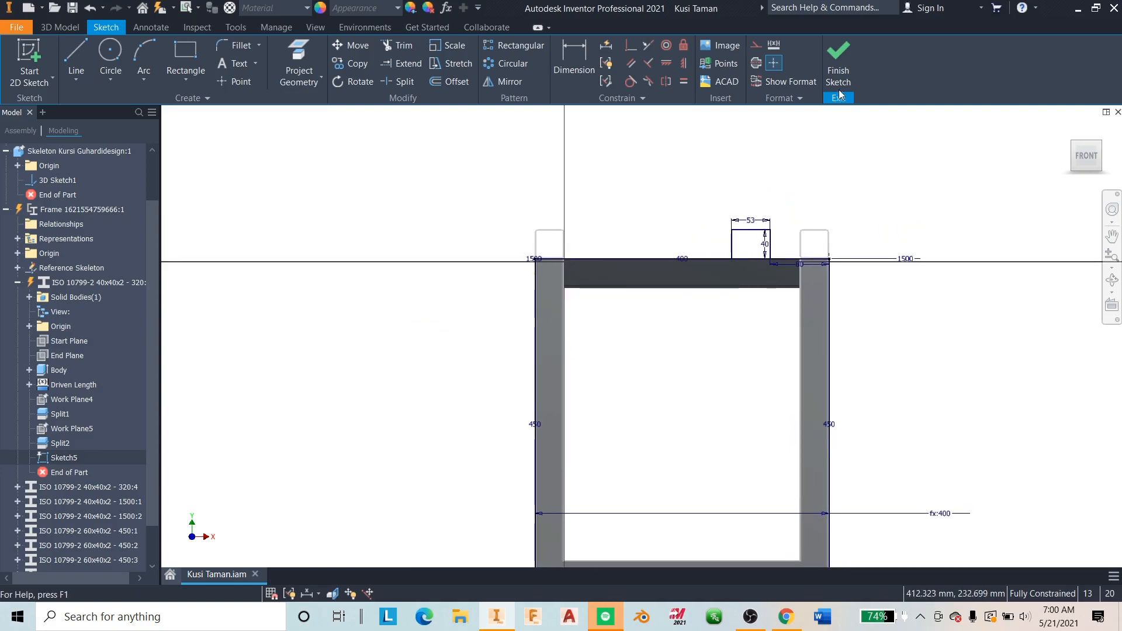
{"action": "left_click", "coordinate": [840, 82]}
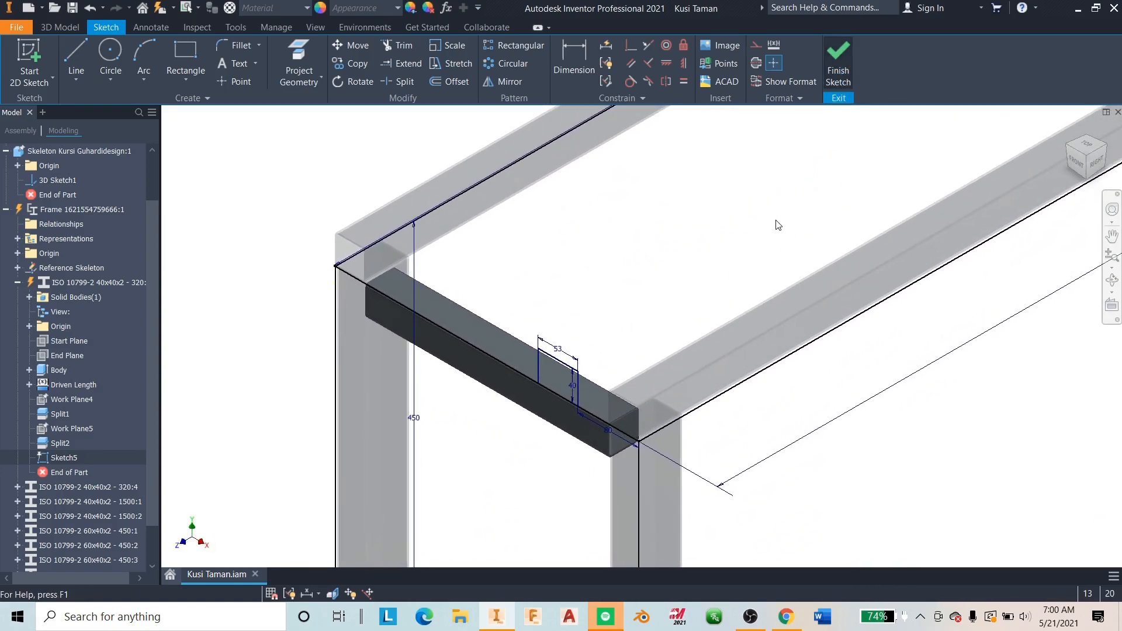
- Extrude the 53 x 40 mm rectangle 1500 mm along the bench toward the opposite leg frame, joined to the crossbar
{"action": "middle_click_drag", "start_coordinate": [789, 201], "coordinate": [739, 303]}
{"action": "scroll", "coordinate": [739, 303], "scroll_direction": "down", "scroll_amount": 2}
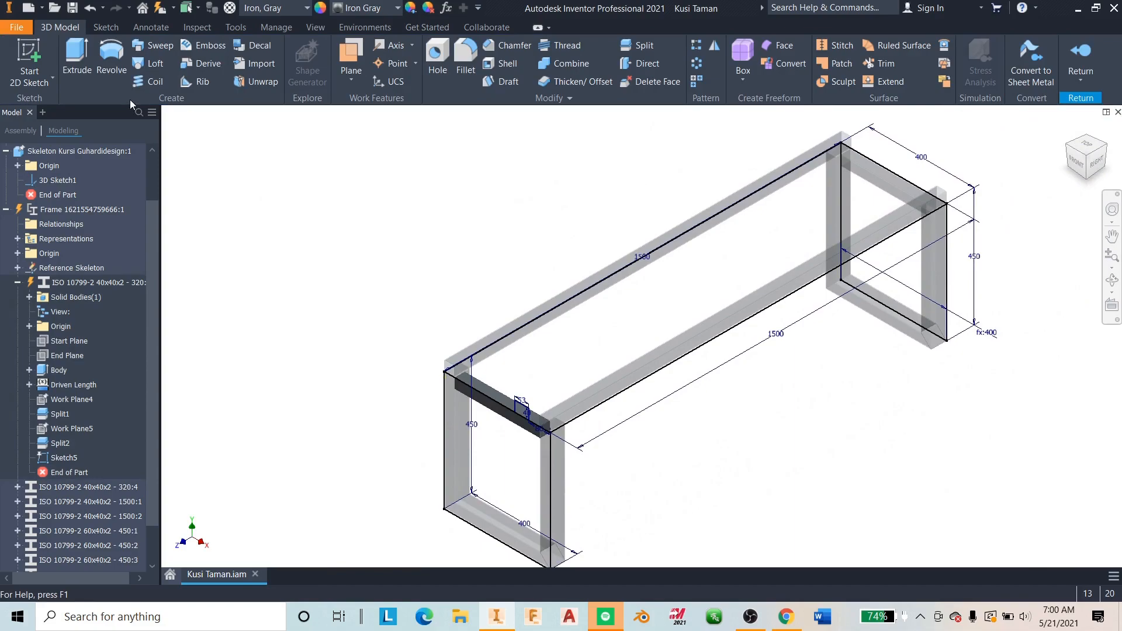
{"action": "left_click", "coordinate": [84, 66]}
{"action": "scroll", "coordinate": [642, 397], "scroll_direction": "up", "scroll_amount": 5}
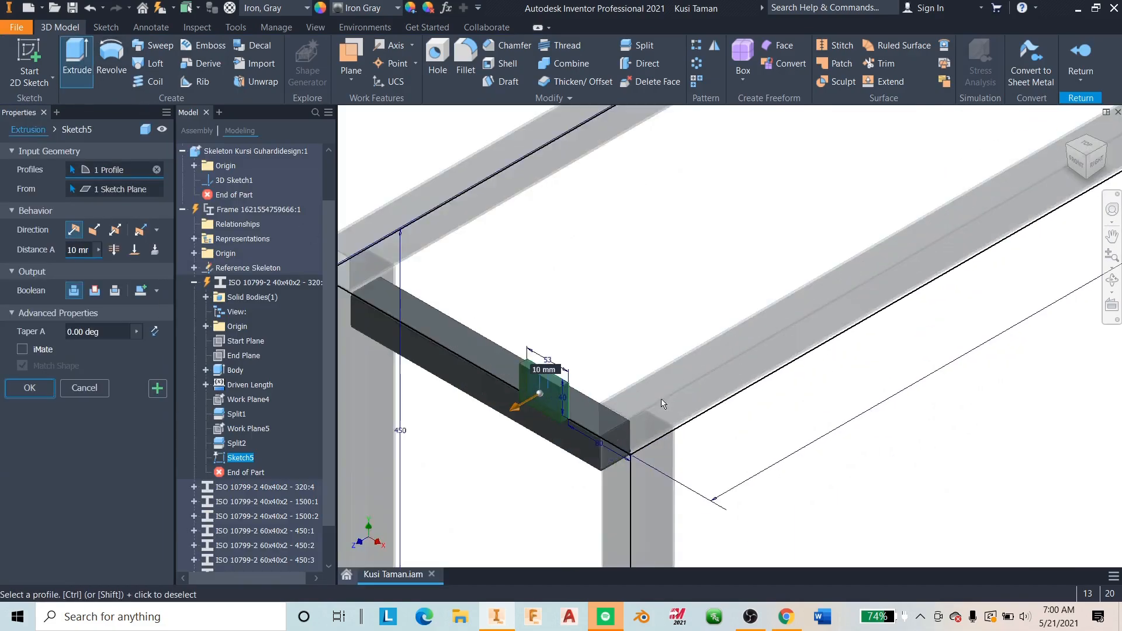
{"action": "left_click_drag", "start_coordinate": [475, 384], "coordinate": [668, 334]}
{"action": "scroll", "coordinate": [667, 334], "scroll_direction": "down", "scroll_amount": 2}
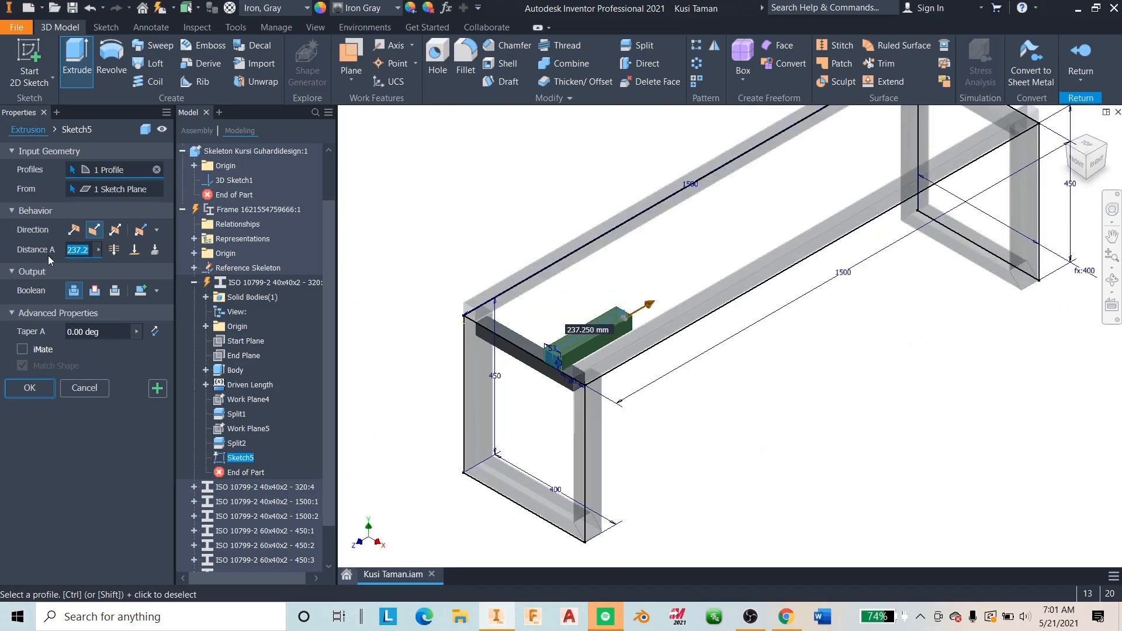
{"action": "type", "text": "15mm"}
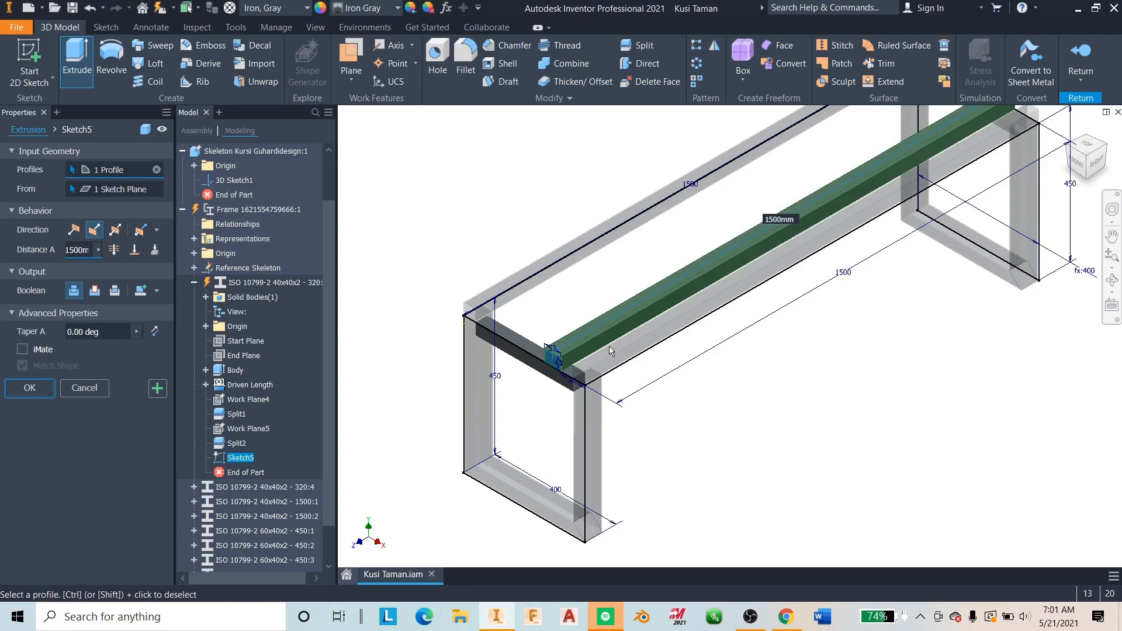
{"action": "scroll", "coordinate": [892, 284], "scroll_direction": "down", "scroll_amount": 3}
{"action": "left_click", "coordinate": [1104, 149]}
{"action": "left_click", "coordinate": [31, 389]}
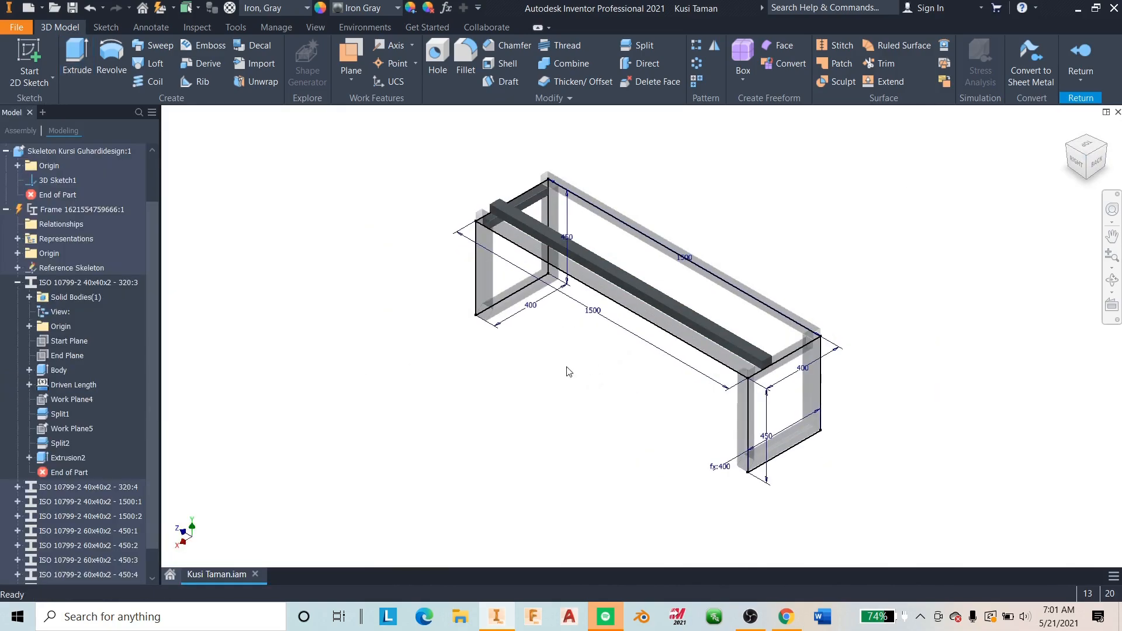
- Start a rectangular pattern of the extruded seat slat, with its lower end edge as the direction across the bench
{"action": "middle_click_drag", "start_coordinate": [800, 250], "coordinate": [769, 269]}
{"action": "scroll", "coordinate": [769, 269], "scroll_direction": "down", "scroll_amount": 1}
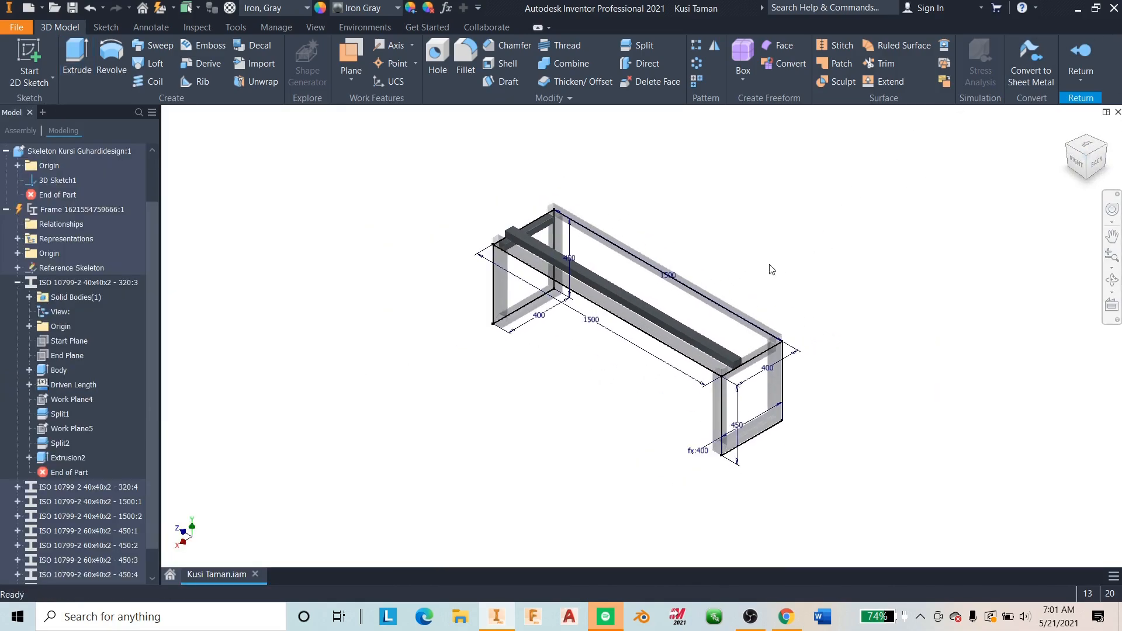
{"action": "left_click", "coordinate": [696, 50]}
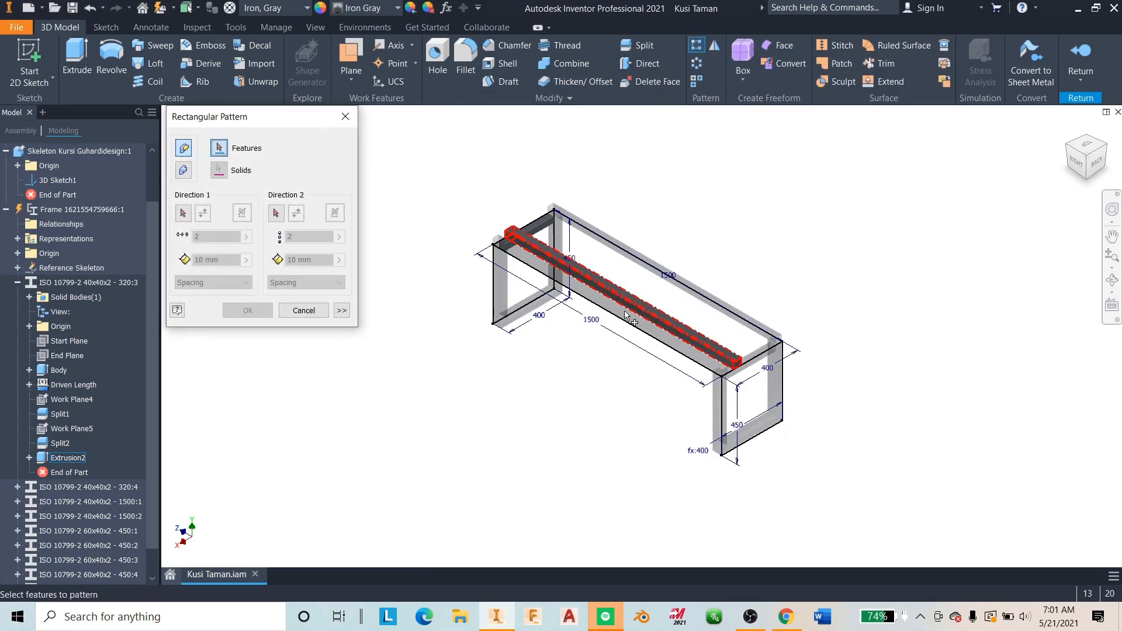
{"action": "left_click", "coordinate": [644, 304]}
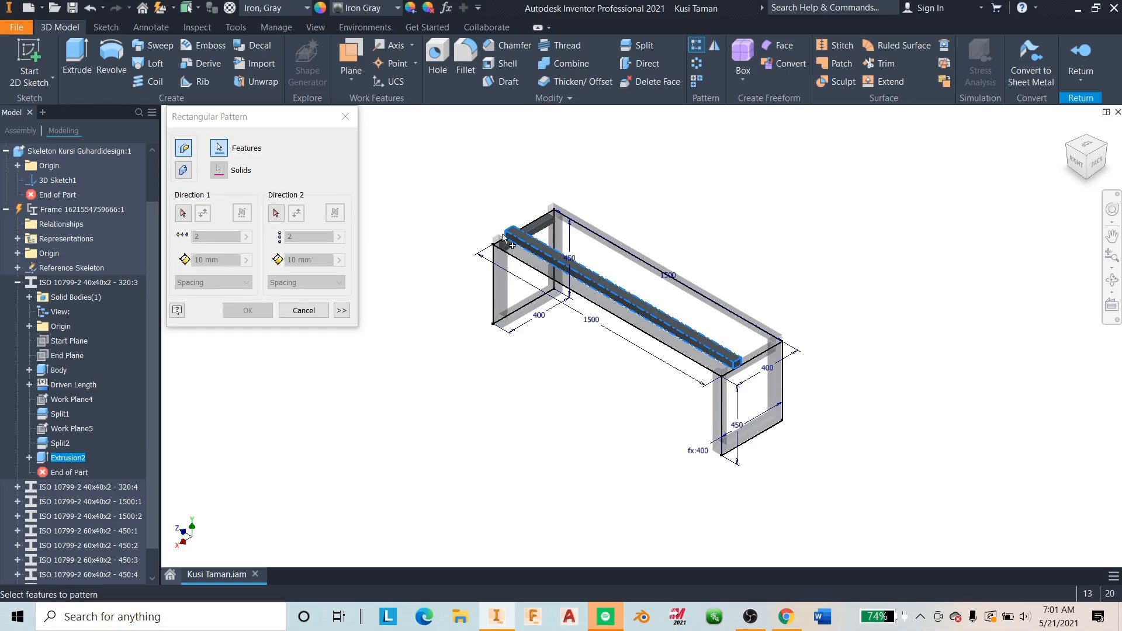
{"action": "left_click", "coordinate": [183, 213]}
{"action": "scroll", "coordinate": [681, 339], "scroll_direction": "up", "scroll_amount": 5}
{"action": "left_click", "coordinate": [710, 331]}
{"action": "scroll", "coordinate": [752, 326], "scroll_direction": "up", "scroll_amount": 2}
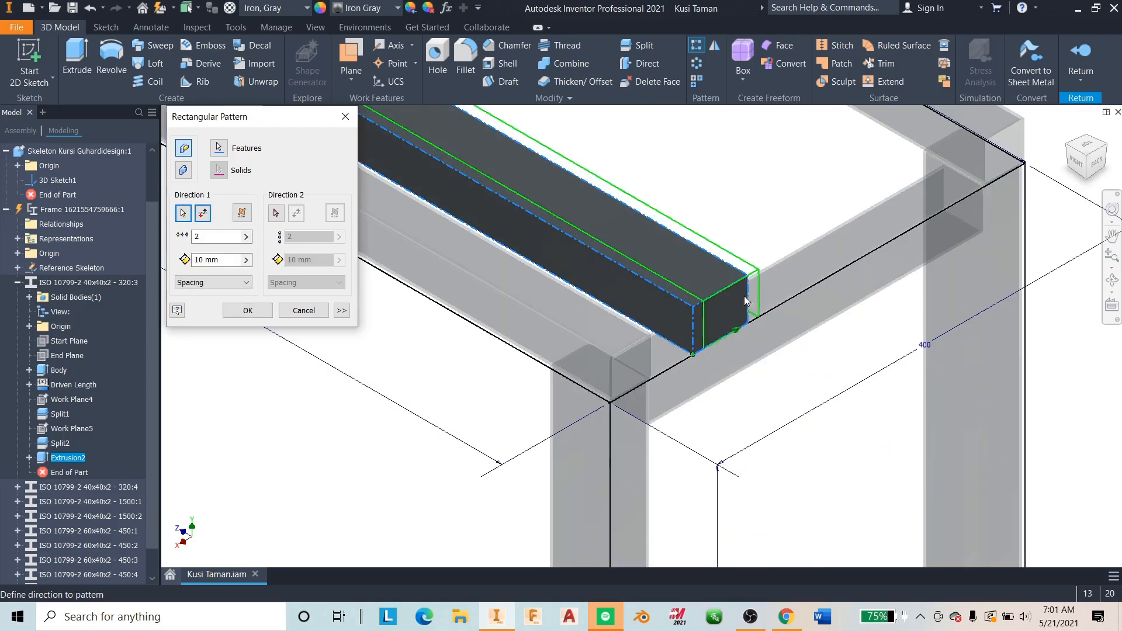
- Complete the rectangular pattern of the seat slat with 3 occurrences spaced 93 mm apart across the bench
{"action": "double_click", "coordinate": [196, 236]}
{"action": "type", "text": "3"}
{"action": "double_click", "coordinate": [221, 260]}
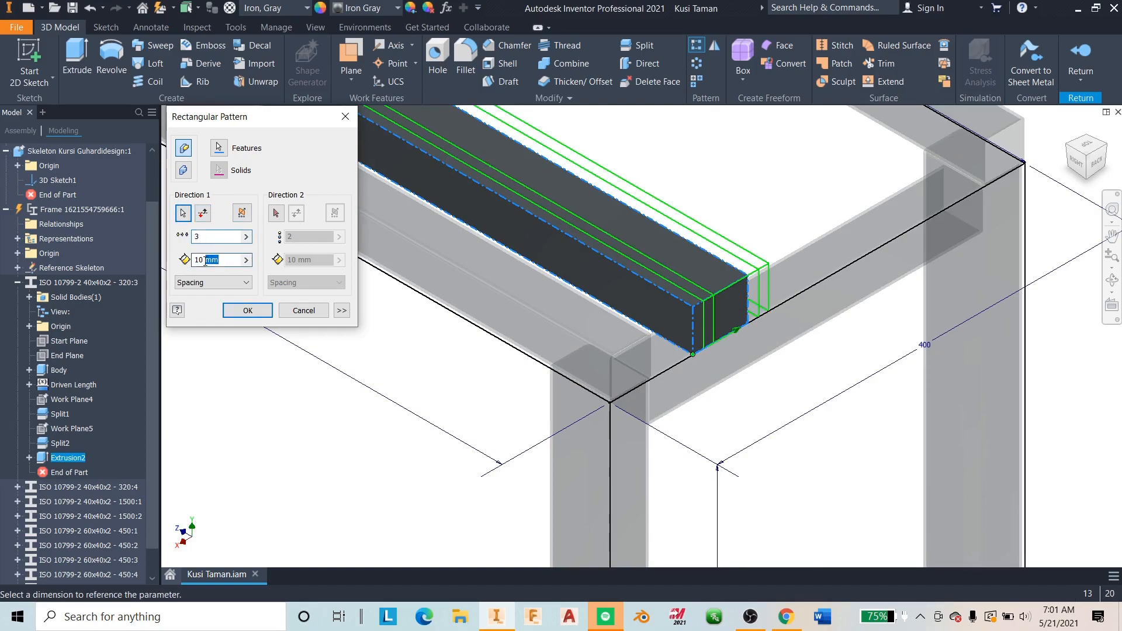
{"action": "type", "text": "53"}
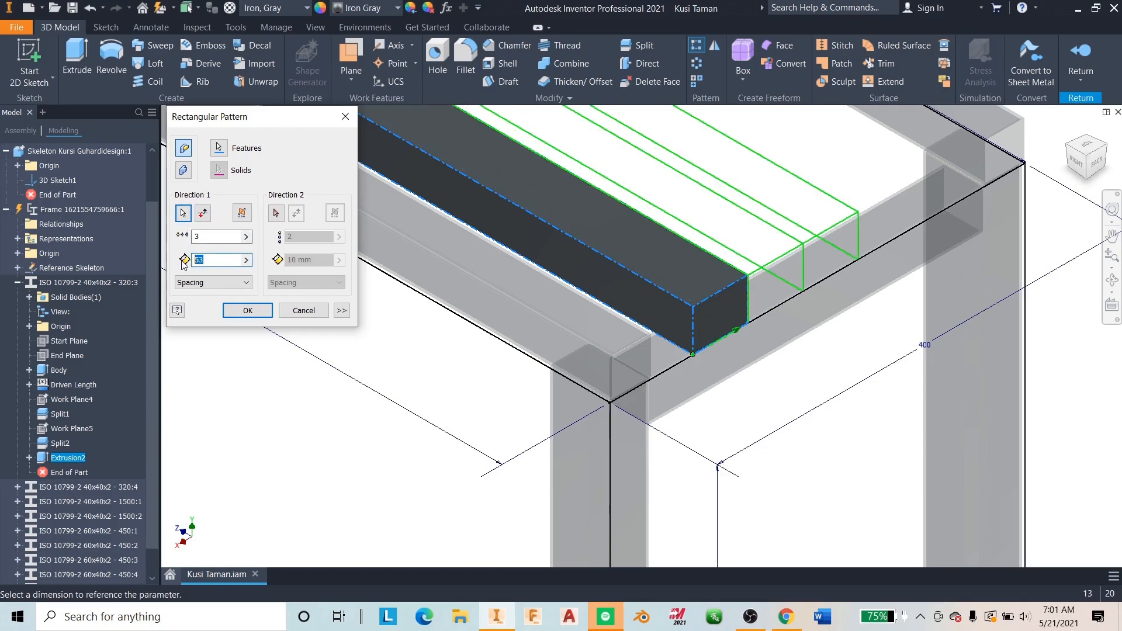
{"action": "type", "text": "93"}
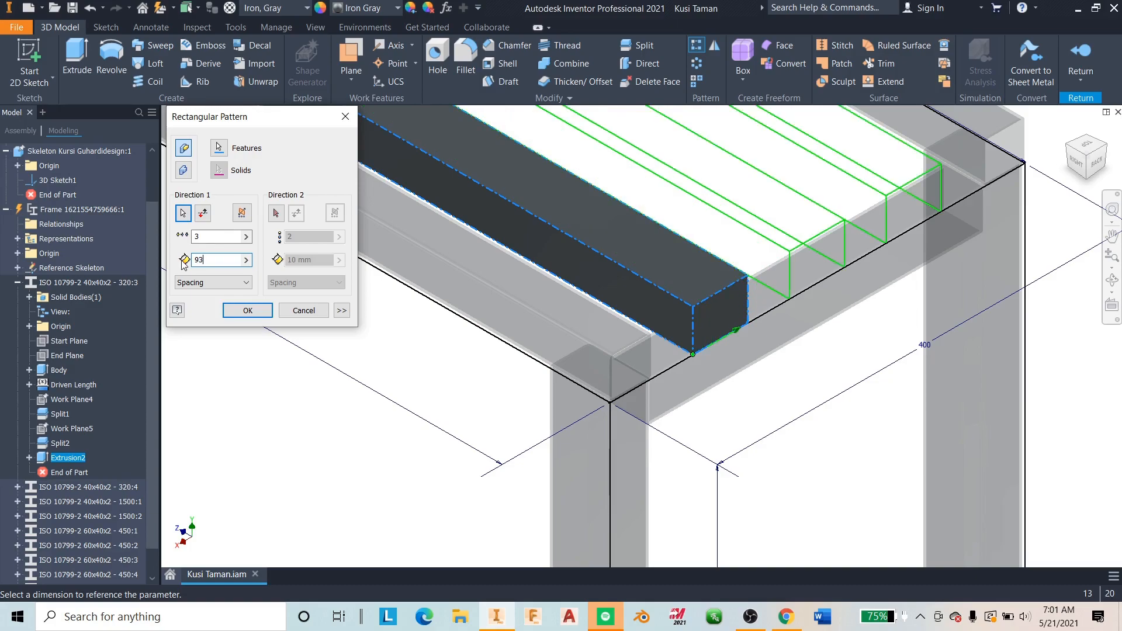
{"action": "scroll", "coordinate": [815, 202], "scroll_direction": "down", "scroll_amount": 4}
{"action": "middle_click_drag", "start_coordinate": [821, 234], "coordinate": [834, 321]}
{"action": "scroll", "coordinate": [833, 321], "scroll_direction": "down", "scroll_amount": 2}
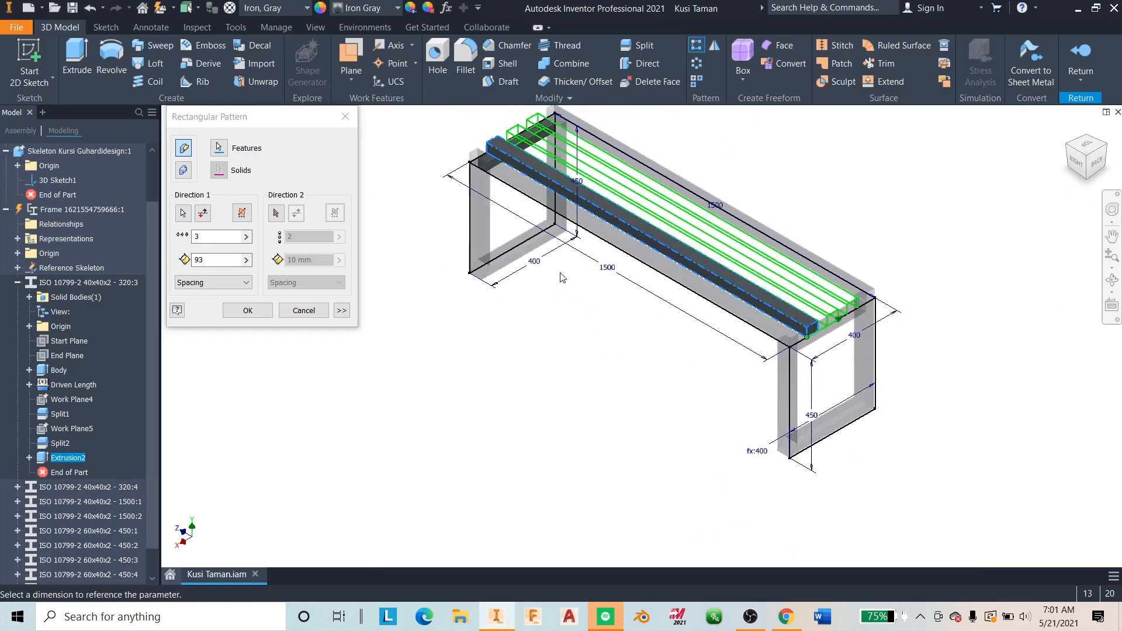
{"action": "left_click", "coordinate": [252, 310]}
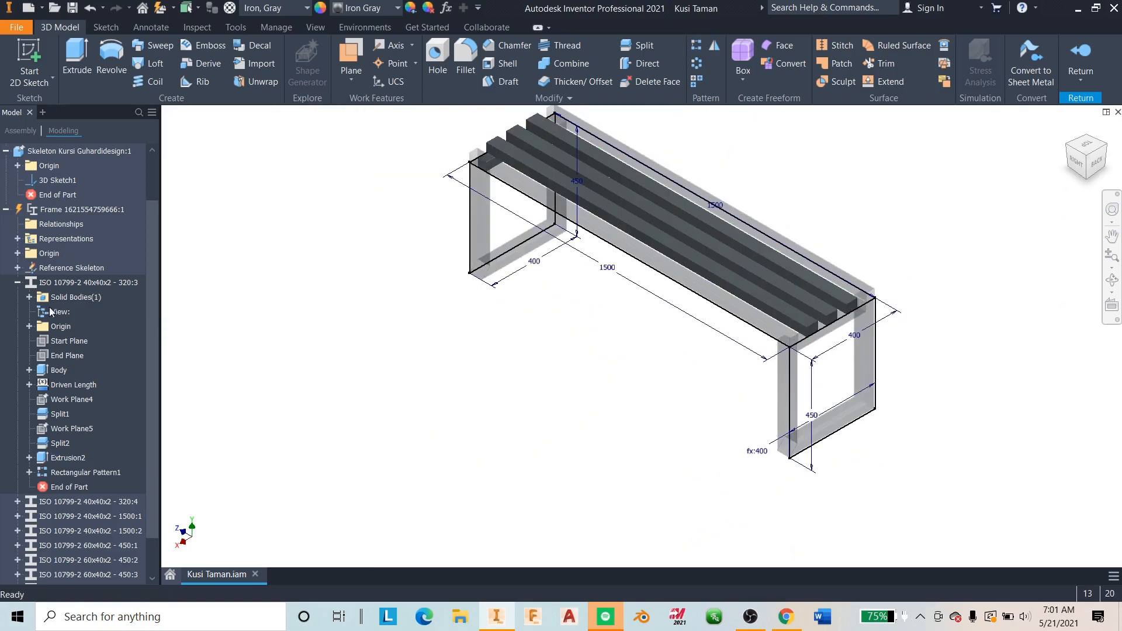
- Assign the Wood (Oak) material to the edited crossbar with its slats and return to the top-level assembly
{"action": "left_click", "coordinate": [68, 458]}
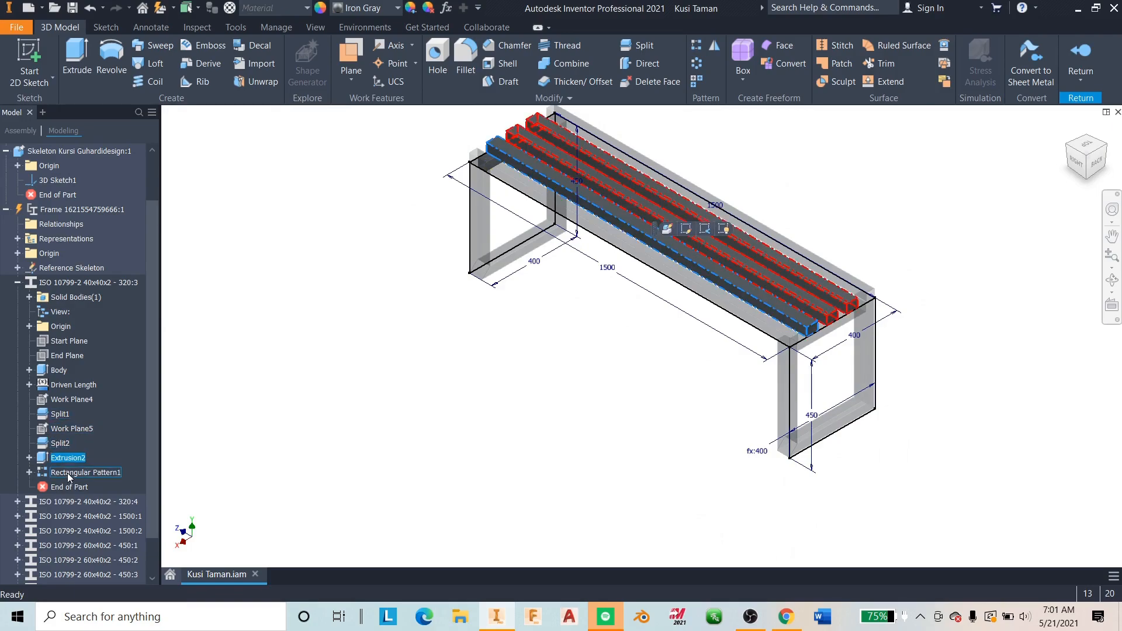
{"action": "left_click", "coordinate": [85, 472], "text": "ctrl"}
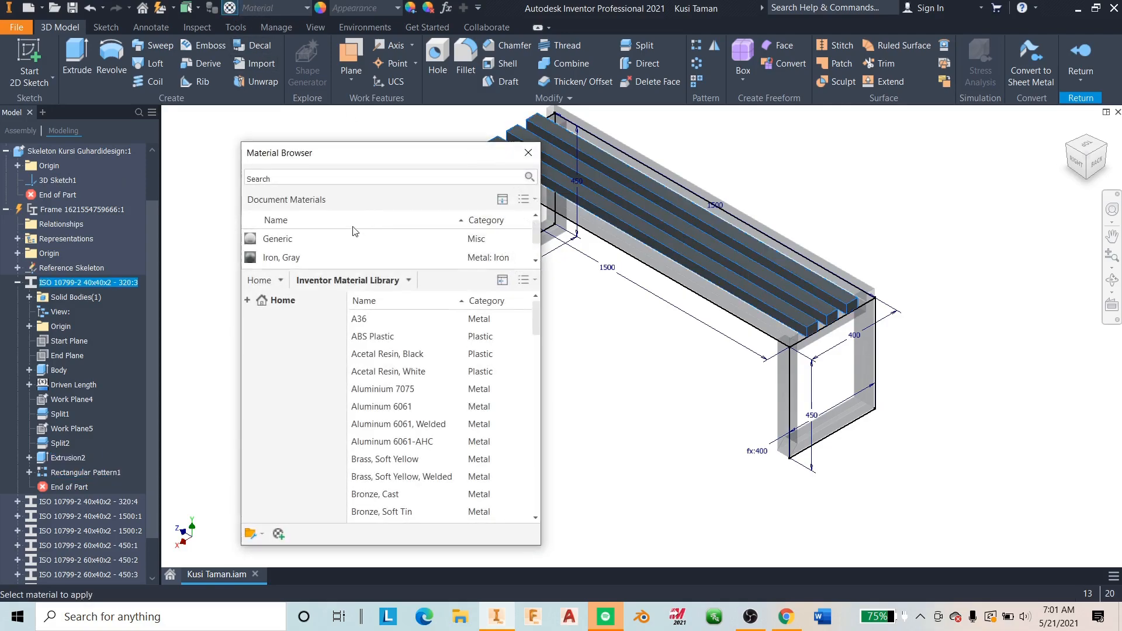
{"action": "left_click", "coordinate": [310, 175]}
{"action": "type", "text": "wo"}
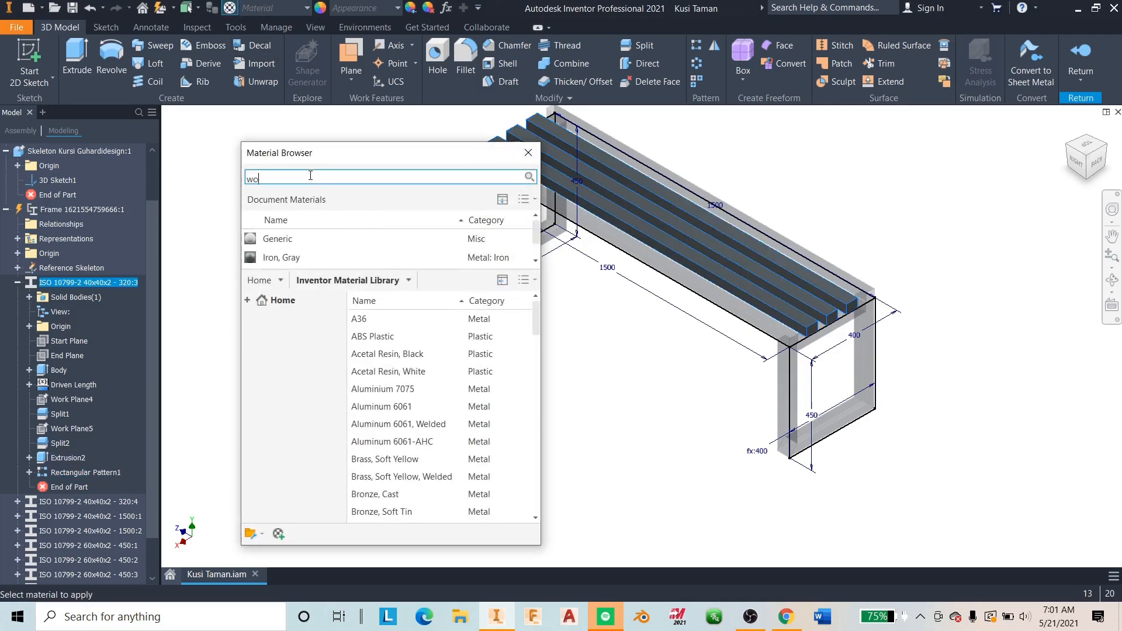
{"action": "type", "text": "od"}
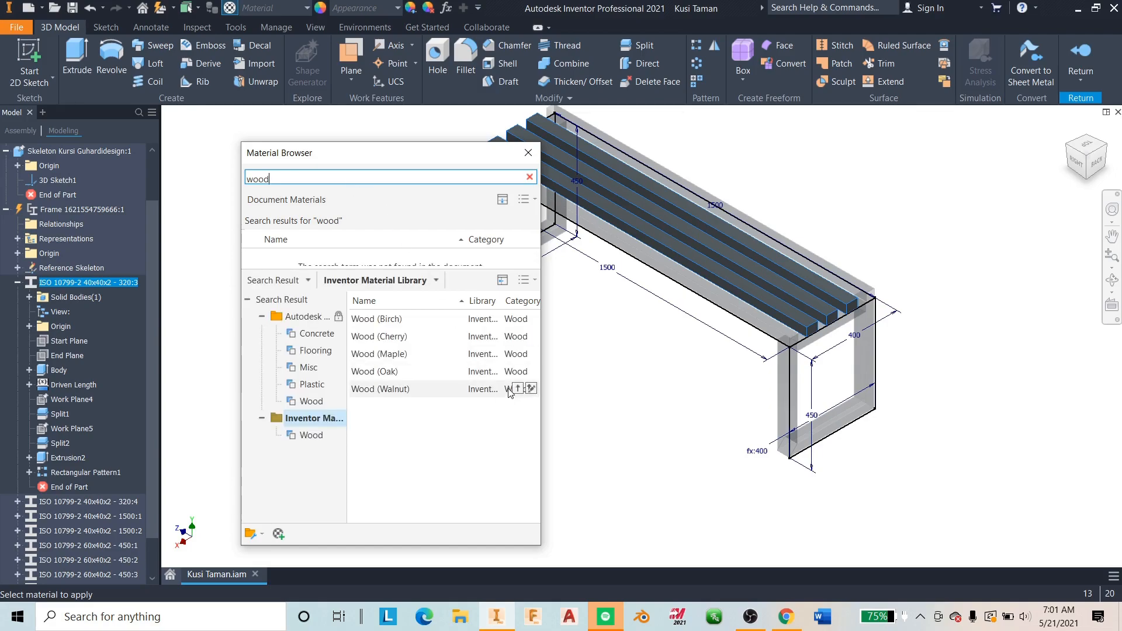
{"action": "left_click", "coordinate": [518, 371]}
{"action": "left_click", "coordinate": [517, 372]}
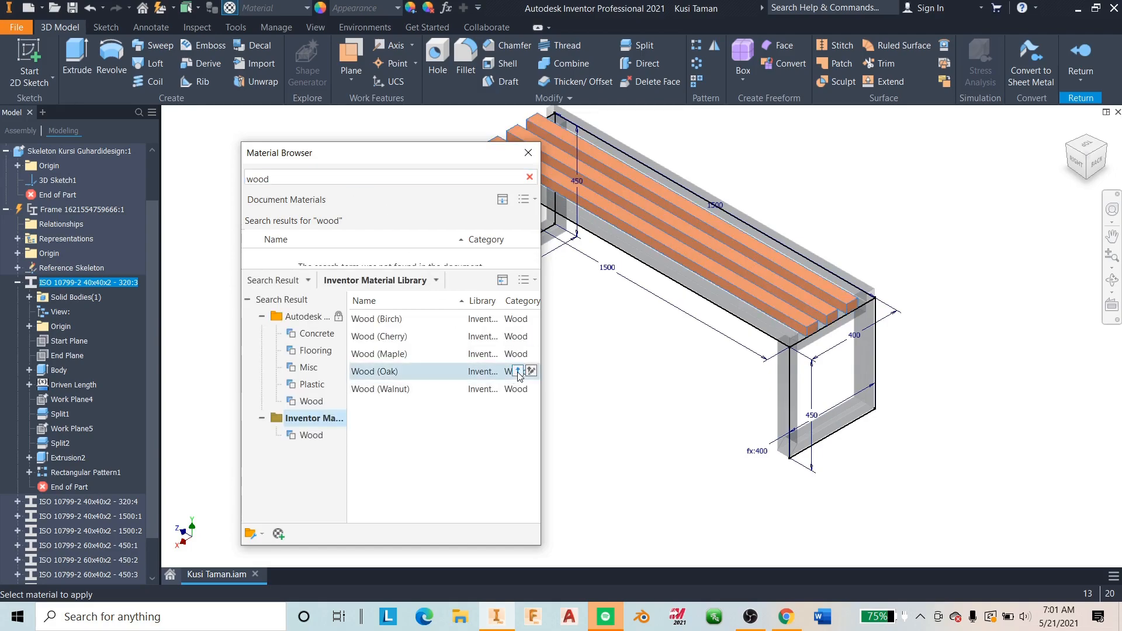
{"action": "left_click", "coordinate": [528, 152]}
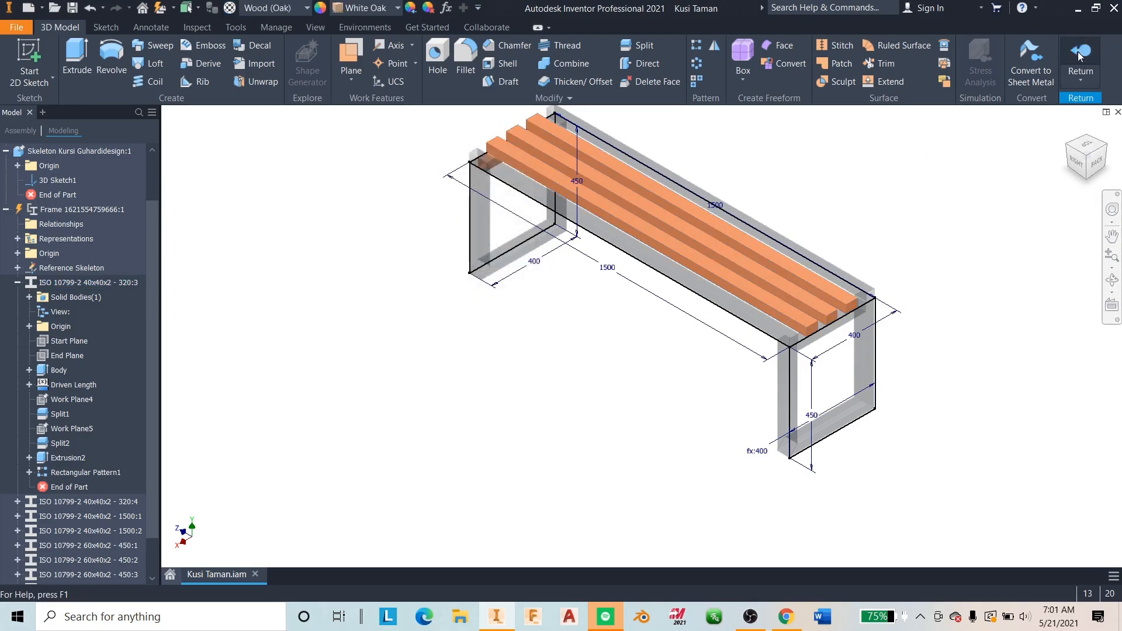
{"action": "left_click", "coordinate": [1080, 55]}
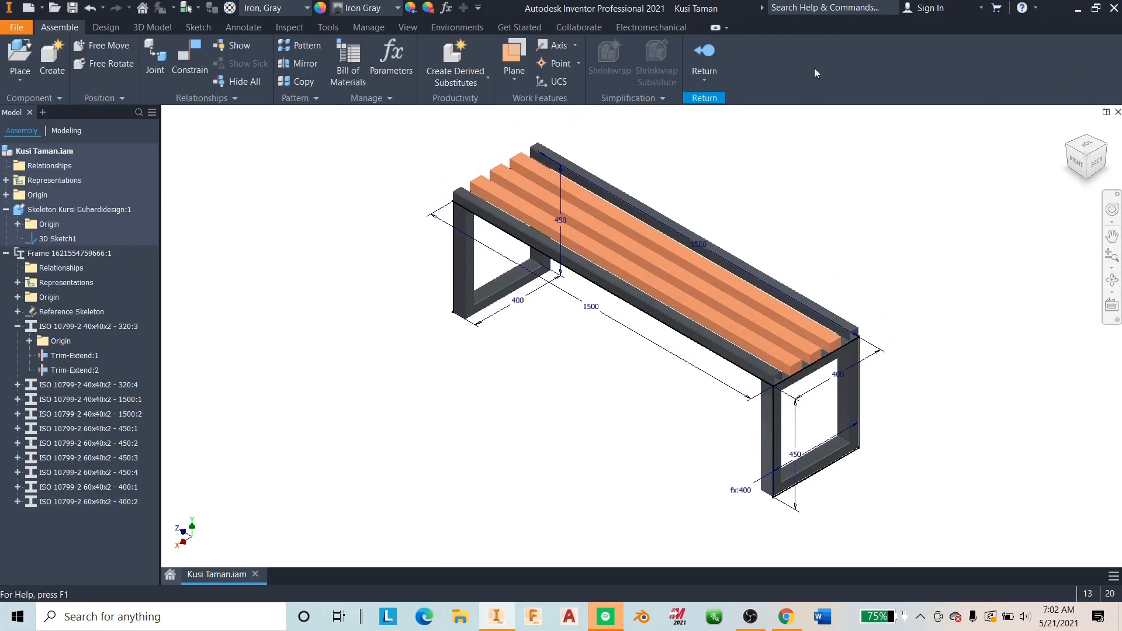
{"action": "left_click", "coordinate": [705, 53]}
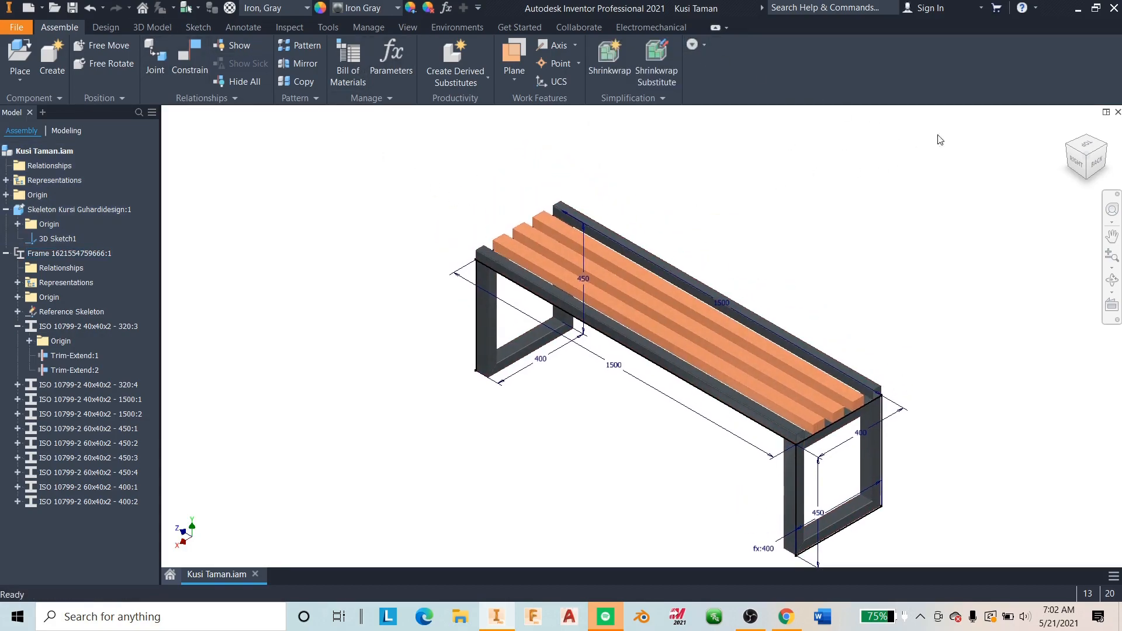
{"action": "scroll", "coordinate": [864, 462], "scroll_direction": "up", "scroll_amount": 3}
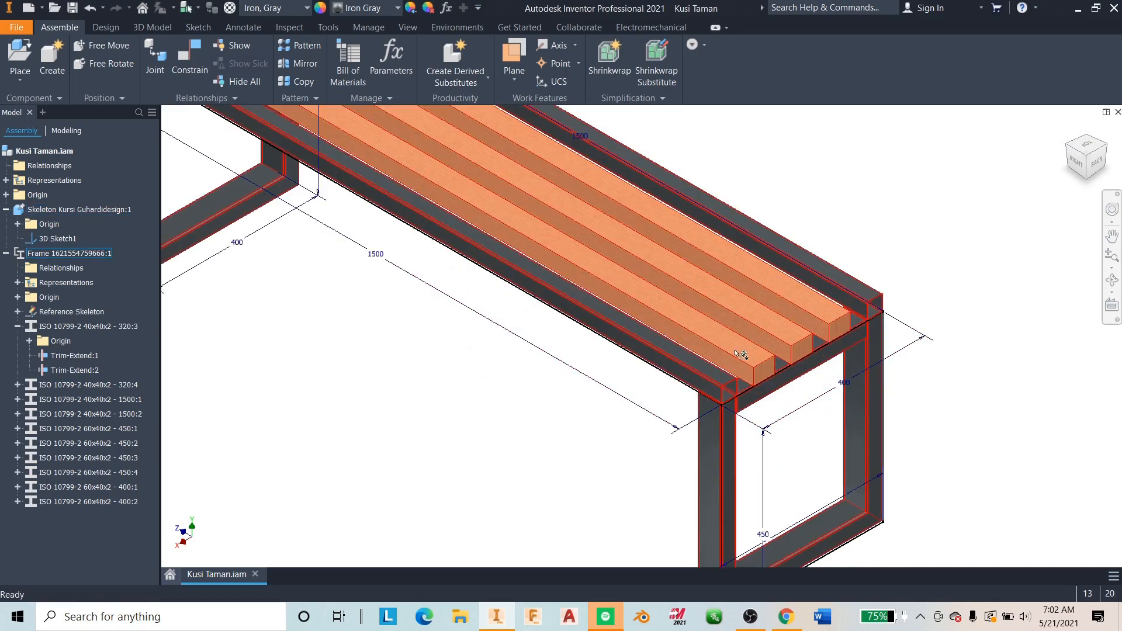
{"action": "scroll", "coordinate": [753, 346], "scroll_direction": "down", "scroll_amount": 3}
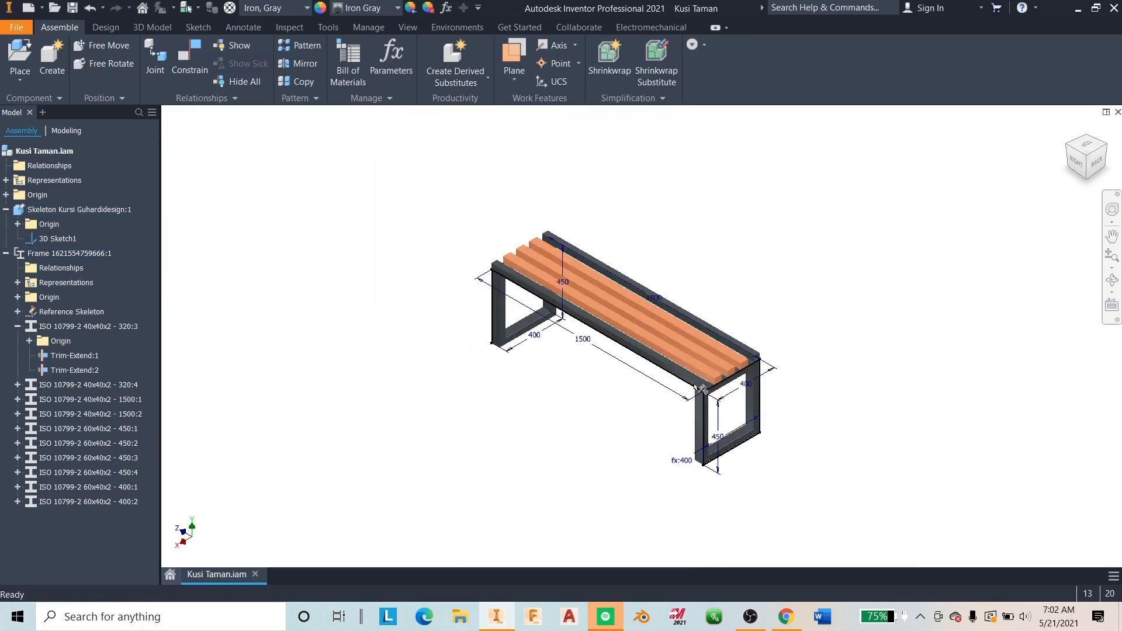
{"action": "left_click", "coordinate": [1067, 150]}
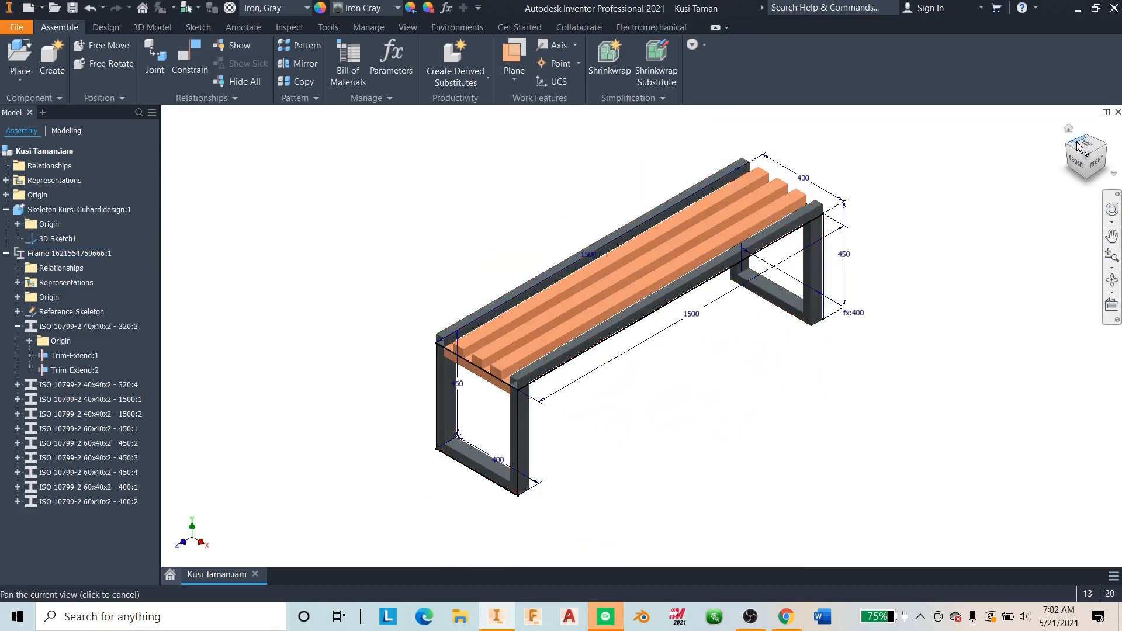
{"action": "left_click", "coordinate": [1107, 149]}
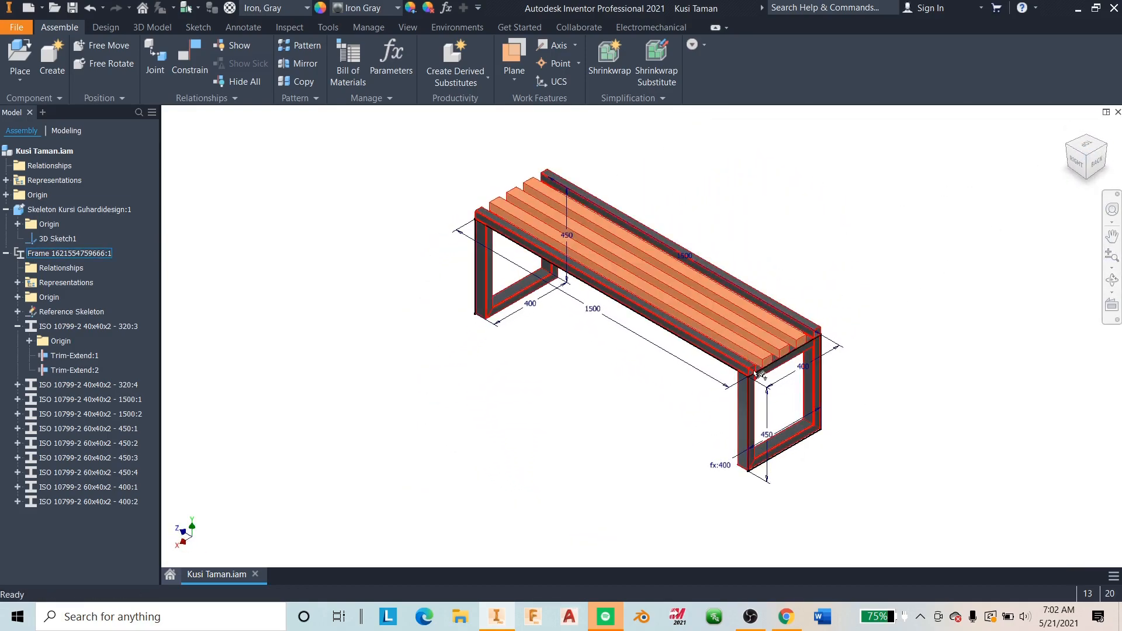
{"action": "scroll", "coordinate": [771, 366], "scroll_direction": "down", "scroll_amount": 3}
{"action": "middle_click_drag", "start_coordinate": [772, 367], "coordinate": [727, 373]}
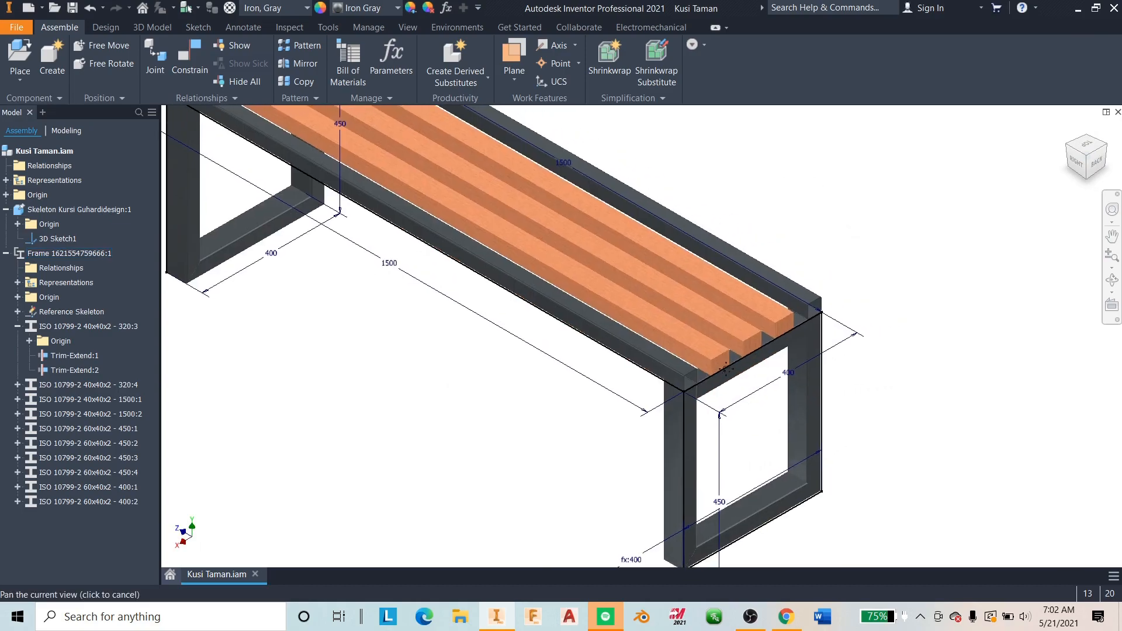
{"action": "double_click", "coordinate": [762, 355]}
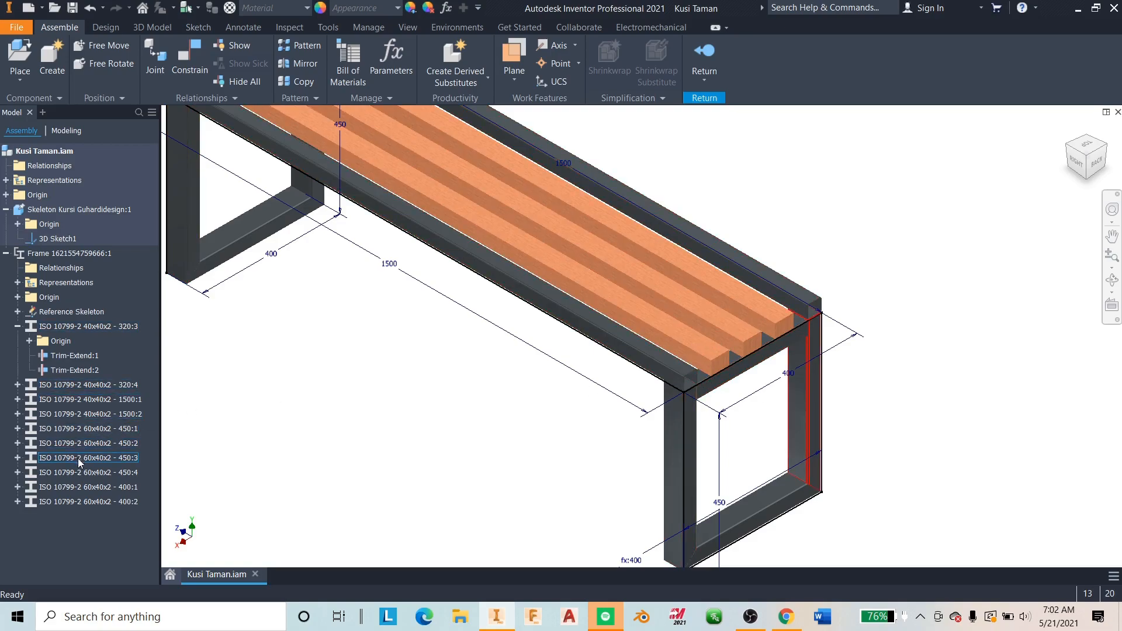
{"action": "left_click", "coordinate": [86, 387]}
{"action": "right_click", "coordinate": [88, 386]}
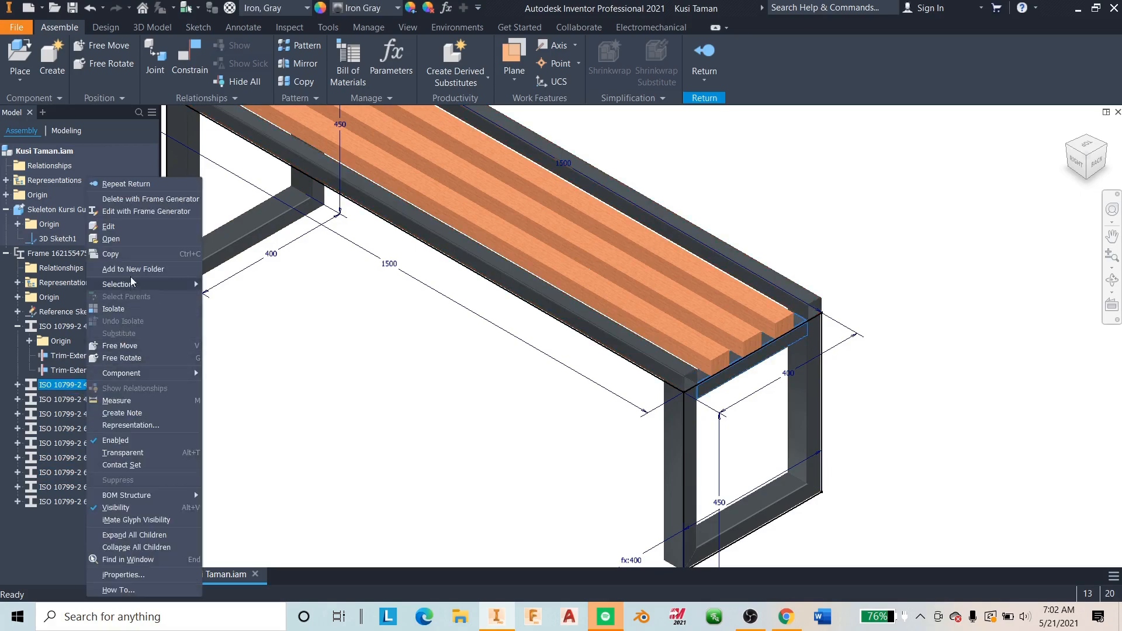
{"action": "left_click", "coordinate": [339, 305]}
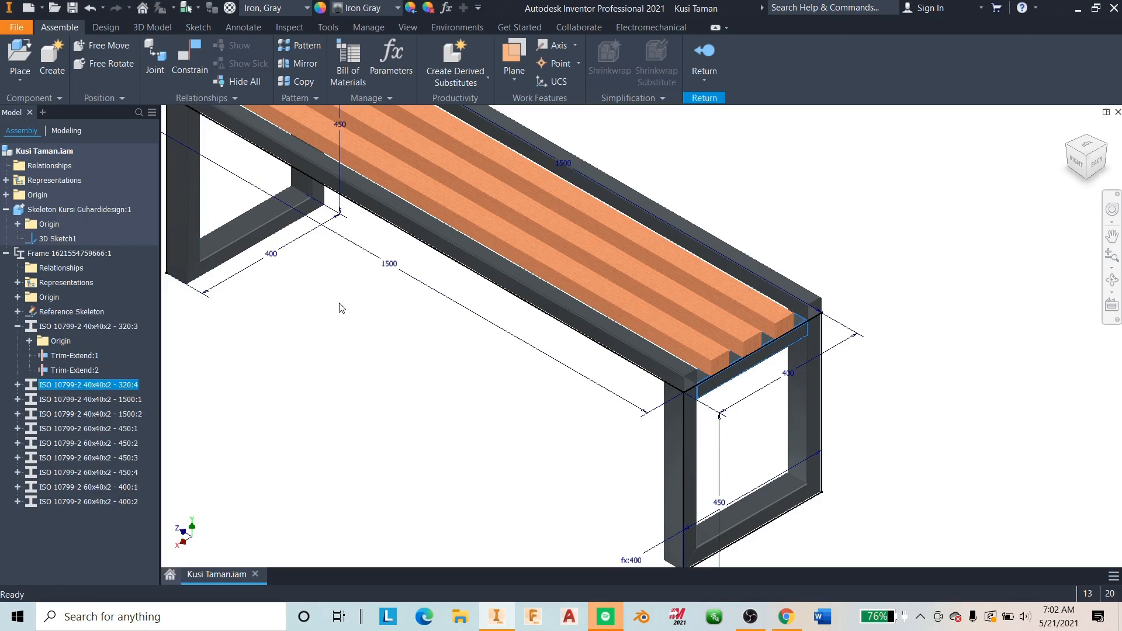
{"action": "left_click", "coordinate": [697, 56]}
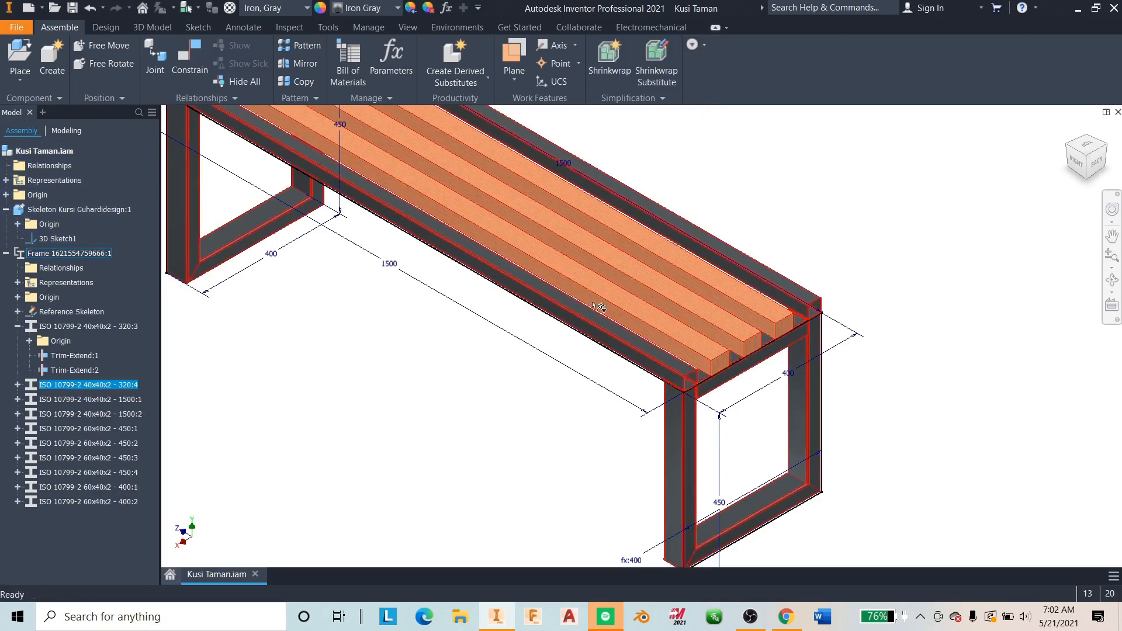
- Change the material of the other upper 40x40x2 crossbar, 320:4, to Wood (Oak) with Frame Generator
{"action": "left_click", "coordinate": [247, 403]}
{"action": "right_click", "coordinate": [121, 386]}
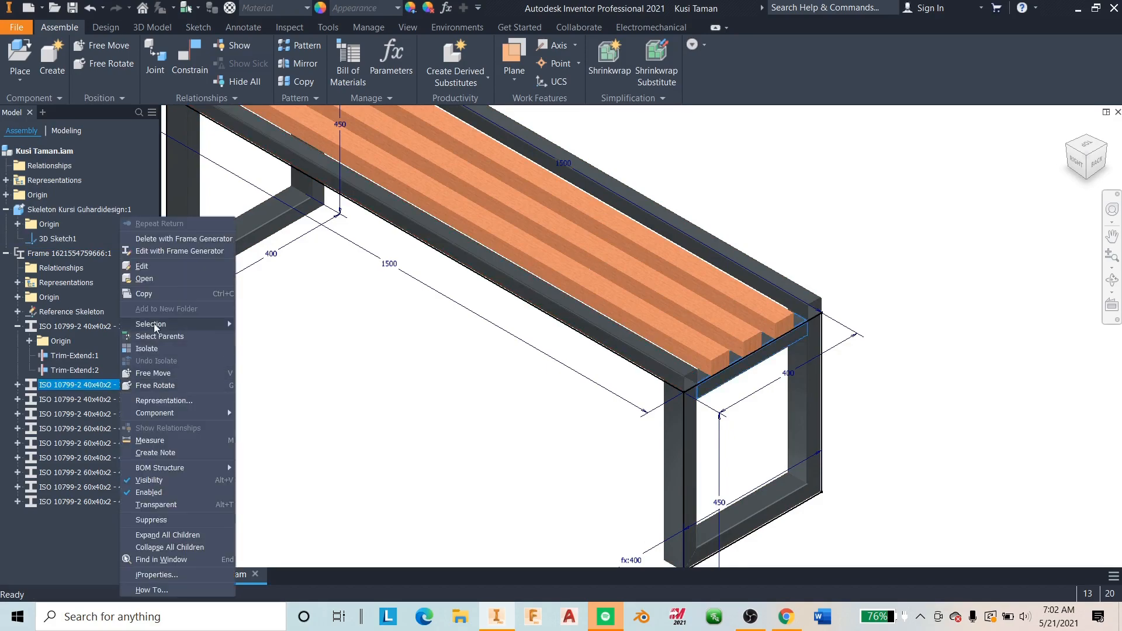
{"action": "left_click", "coordinate": [175, 250]}
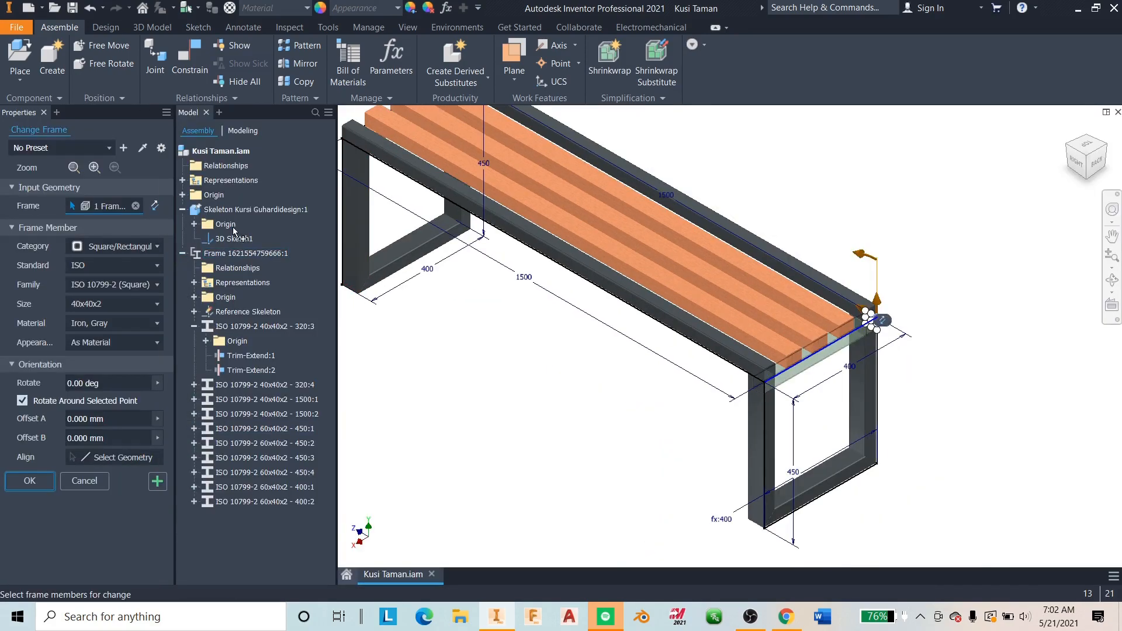
{"action": "left_click", "coordinate": [118, 321]}
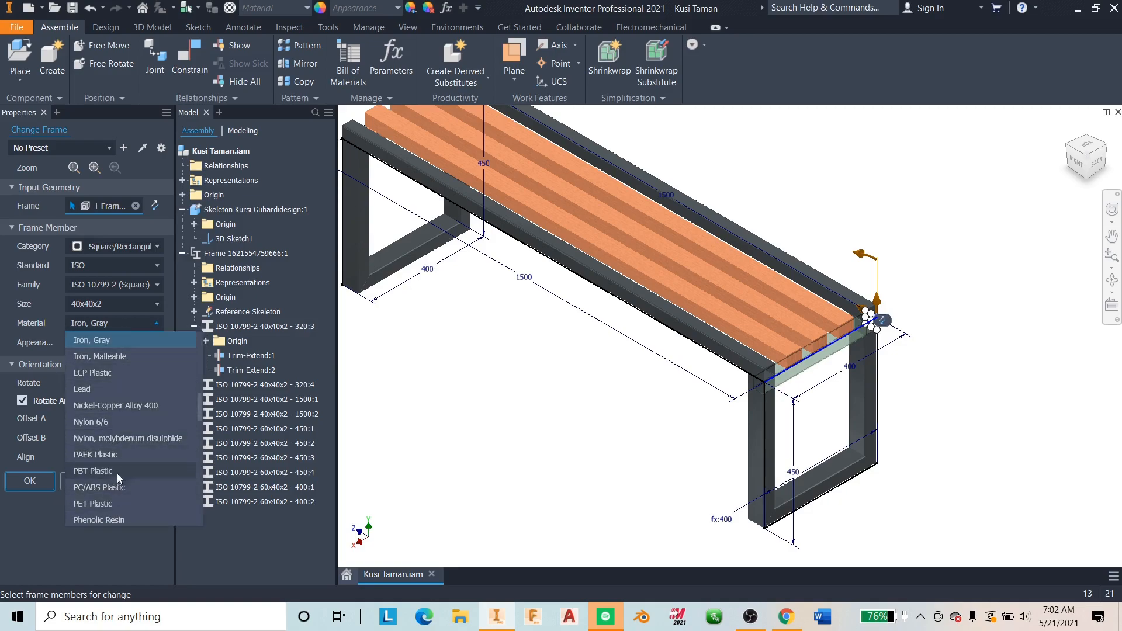
{"action": "scroll", "coordinate": [116, 390], "scroll_direction": "down", "scroll_amount": 2}
{"action": "scroll", "coordinate": [117, 391], "scroll_direction": "down", "scroll_amount": 9}
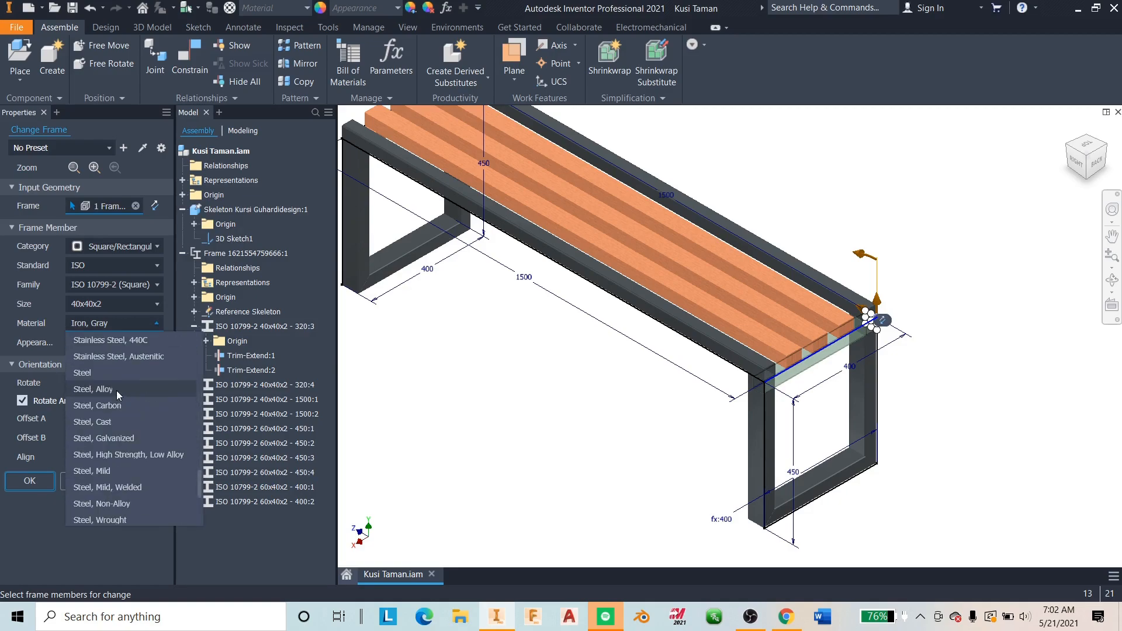
{"action": "left_click", "coordinate": [115, 488]}
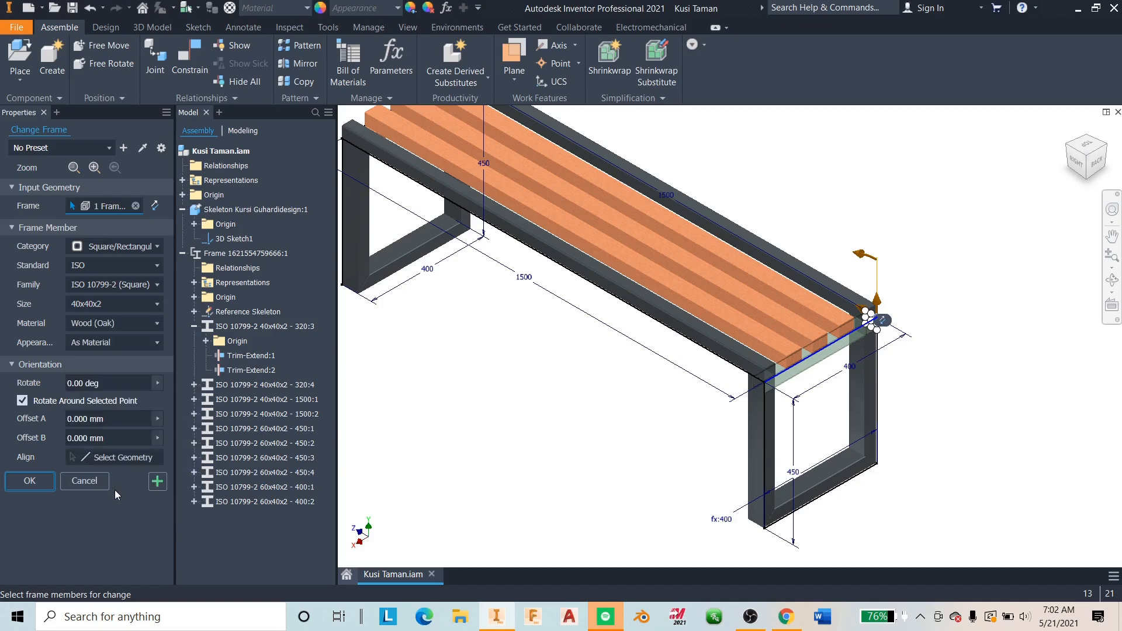
{"action": "left_click", "coordinate": [40, 481]}
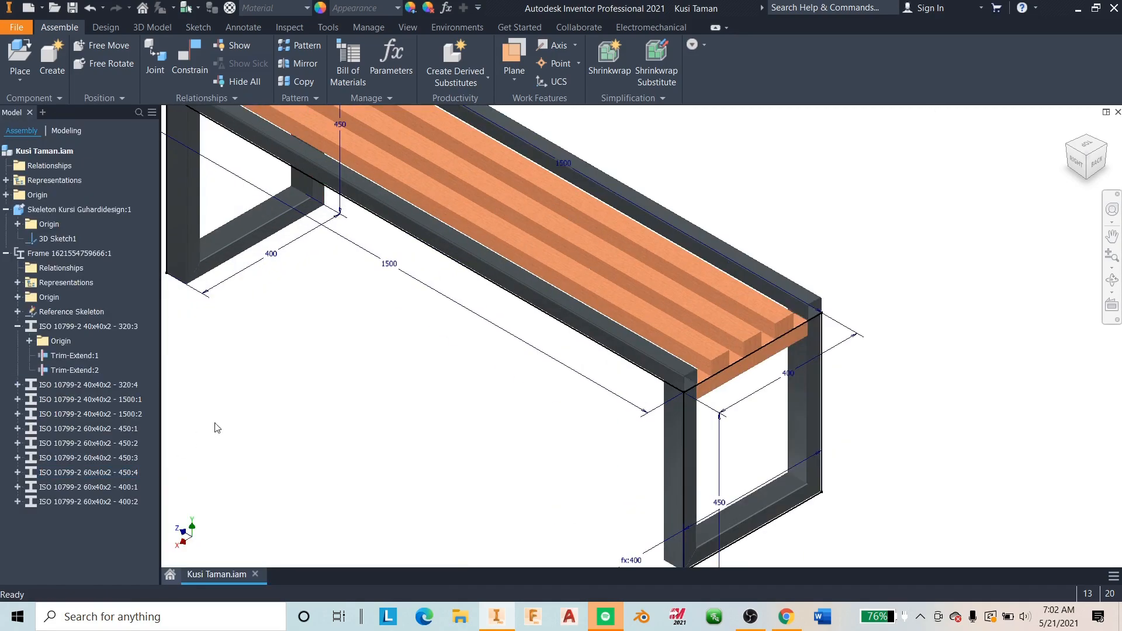
- Hide all 2D and 3D sketches in the bench assembly
{"action": "scroll", "coordinate": [448, 440], "scroll_direction": "down", "scroll_amount": 3}
{"action": "left_click", "coordinate": [600, 424]}
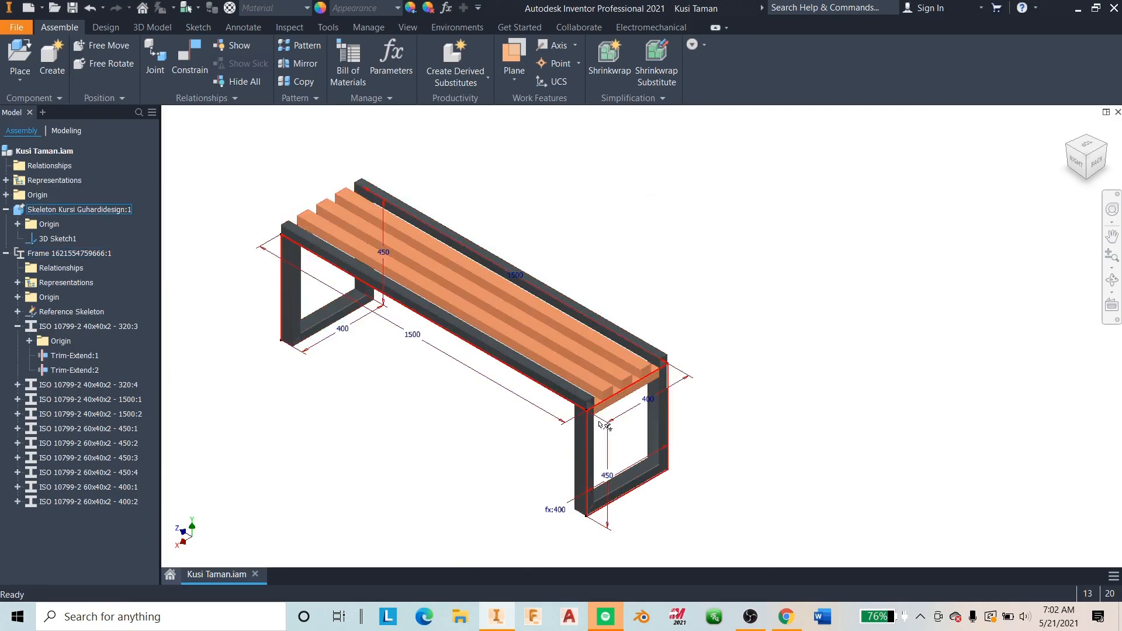
{"action": "key", "text": "Escape"}
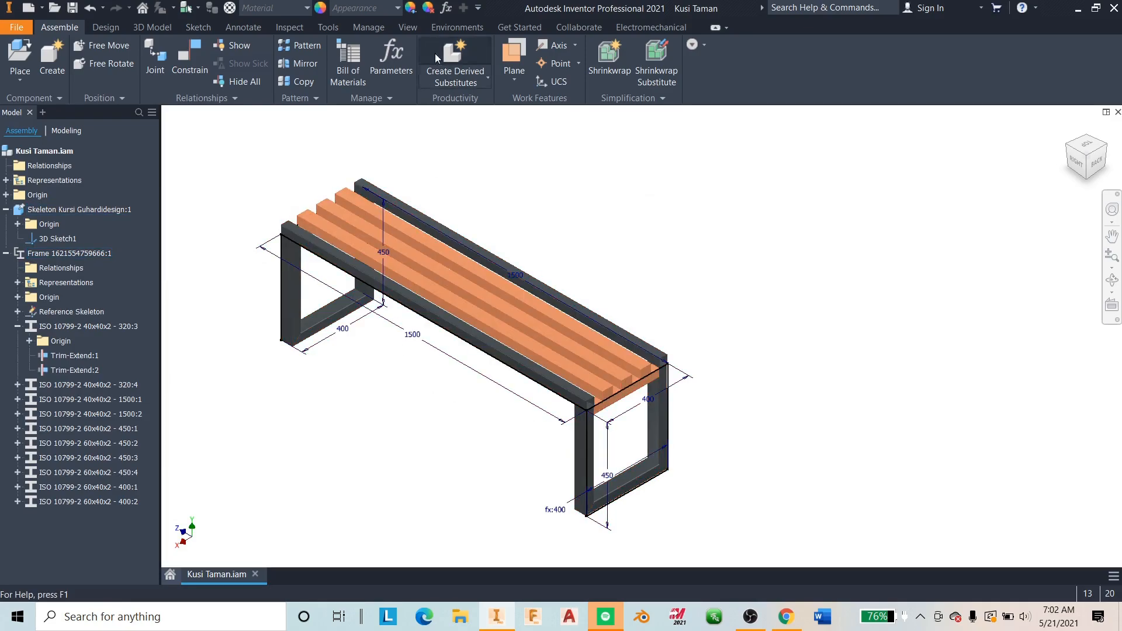
{"action": "left_click", "coordinate": [408, 27]}
{"action": "left_click", "coordinate": [24, 68]}
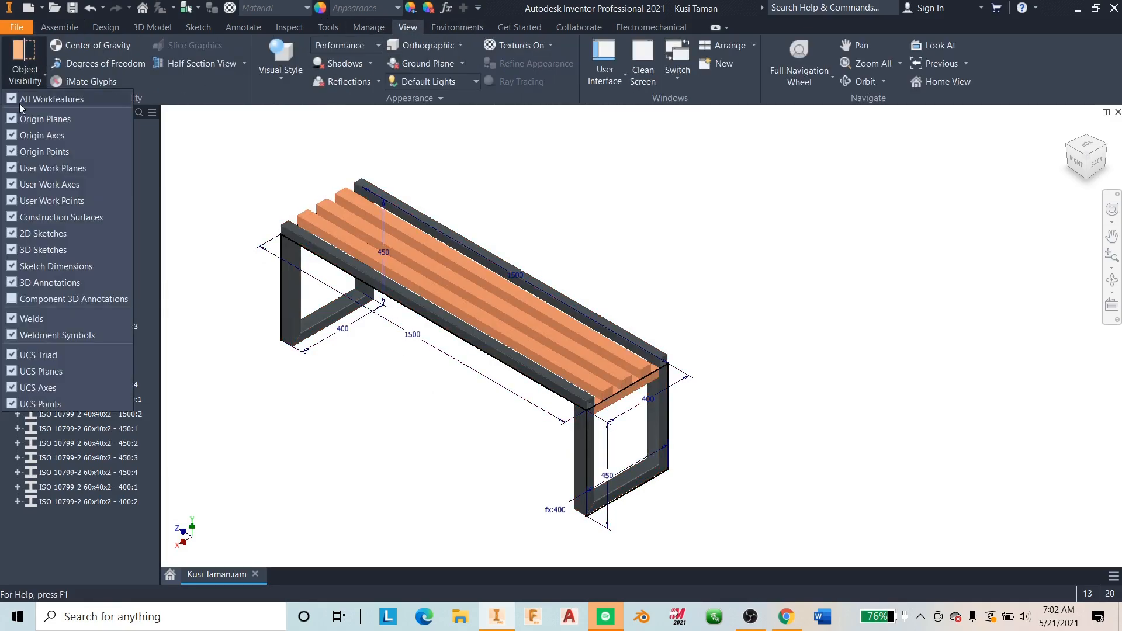
{"action": "left_click", "coordinate": [12, 233]}
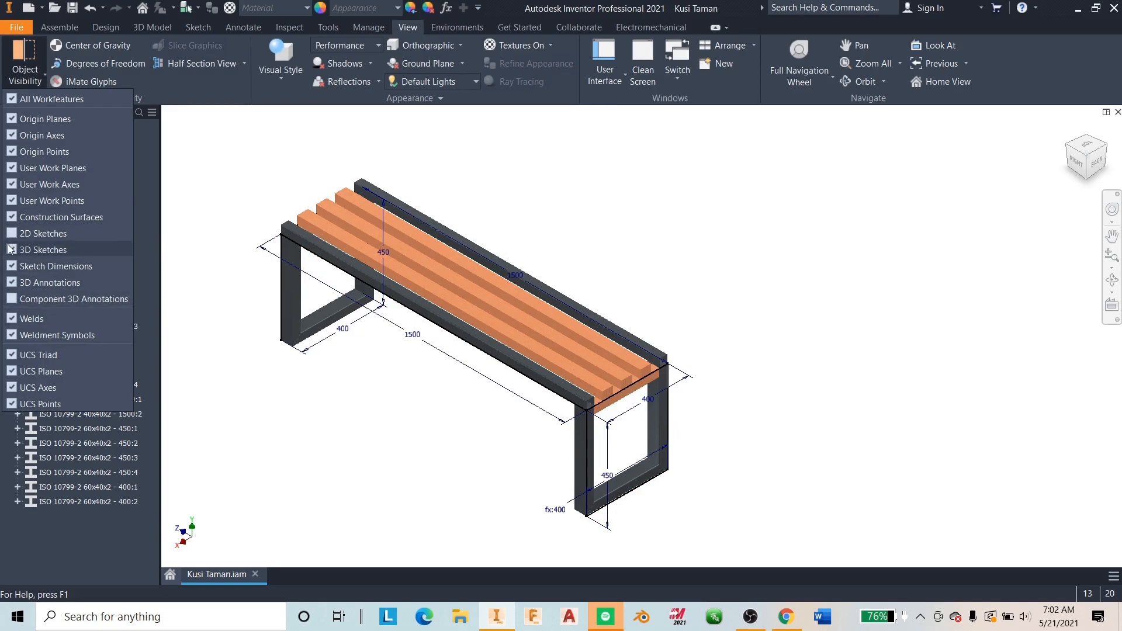
{"action": "left_click", "coordinate": [11, 251]}
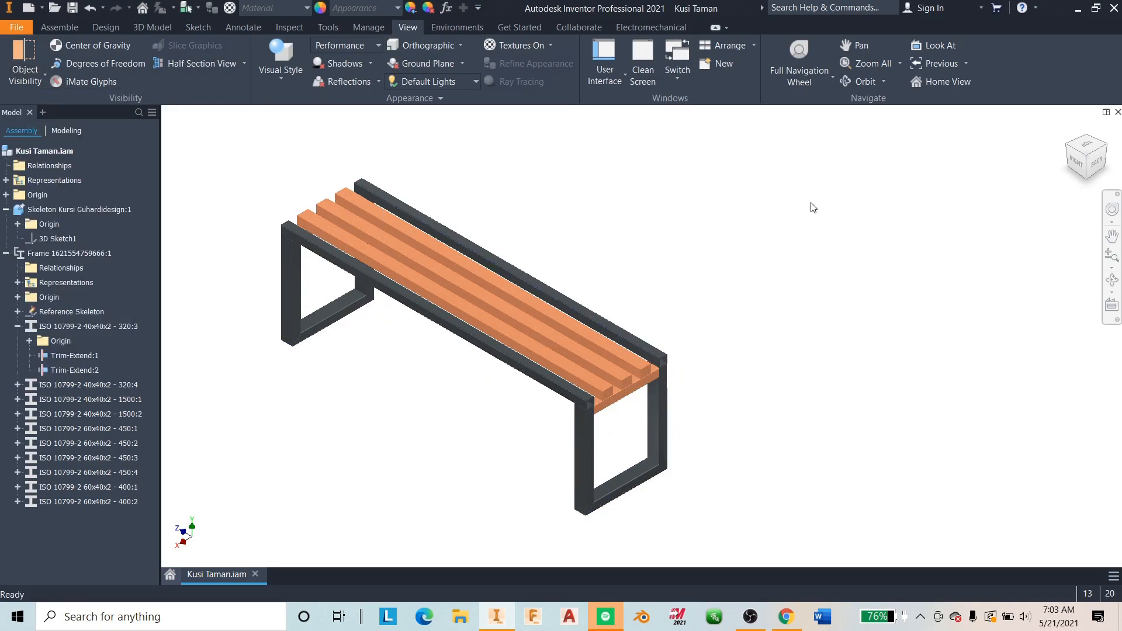
- Switch to the clean screen display and orbit the finished bench to view it from the front
{"action": "left_click", "coordinate": [642, 58]}
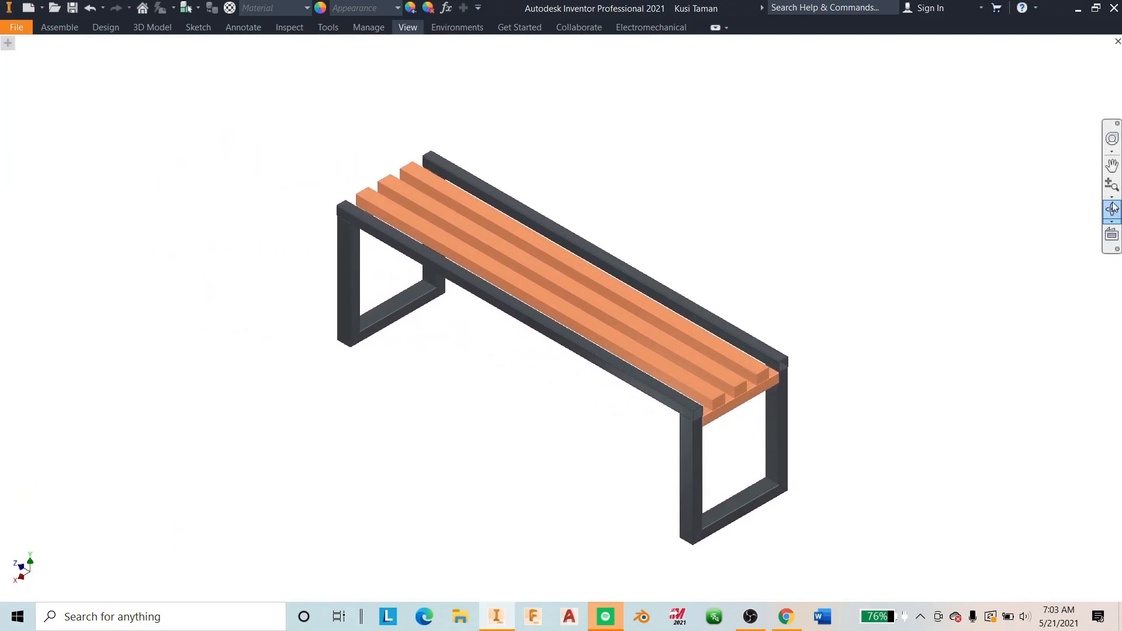
{"action": "left_click", "coordinate": [1112, 214]}
{"action": "left_click_drag", "start_coordinate": [624, 365], "coordinate": [1026, 355]}
{"action": "key", "text": "Escape"}
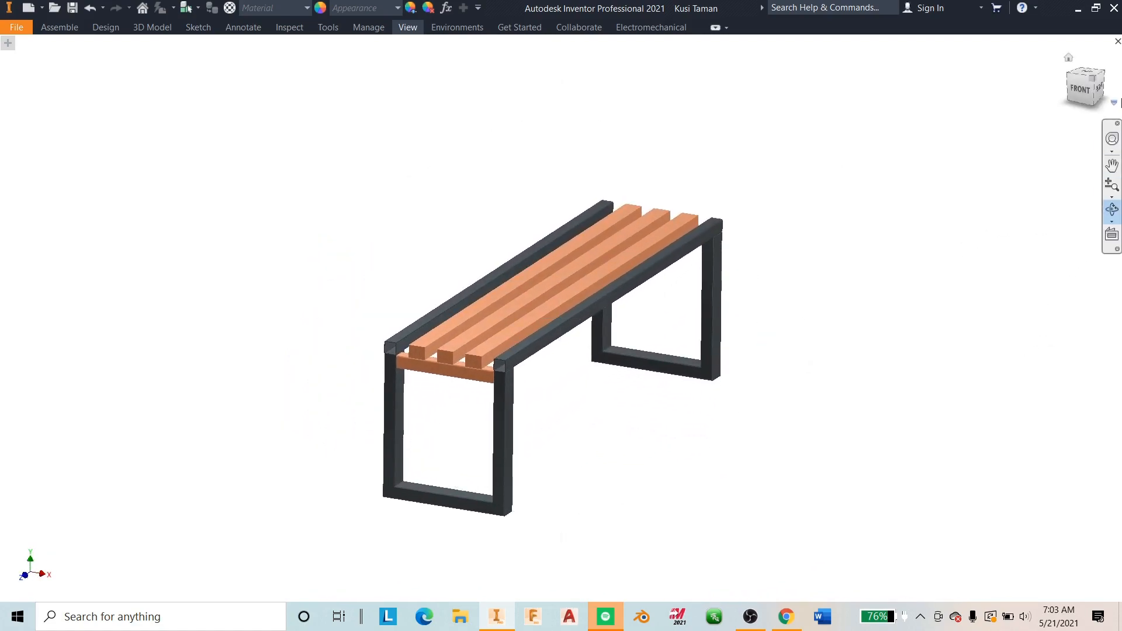